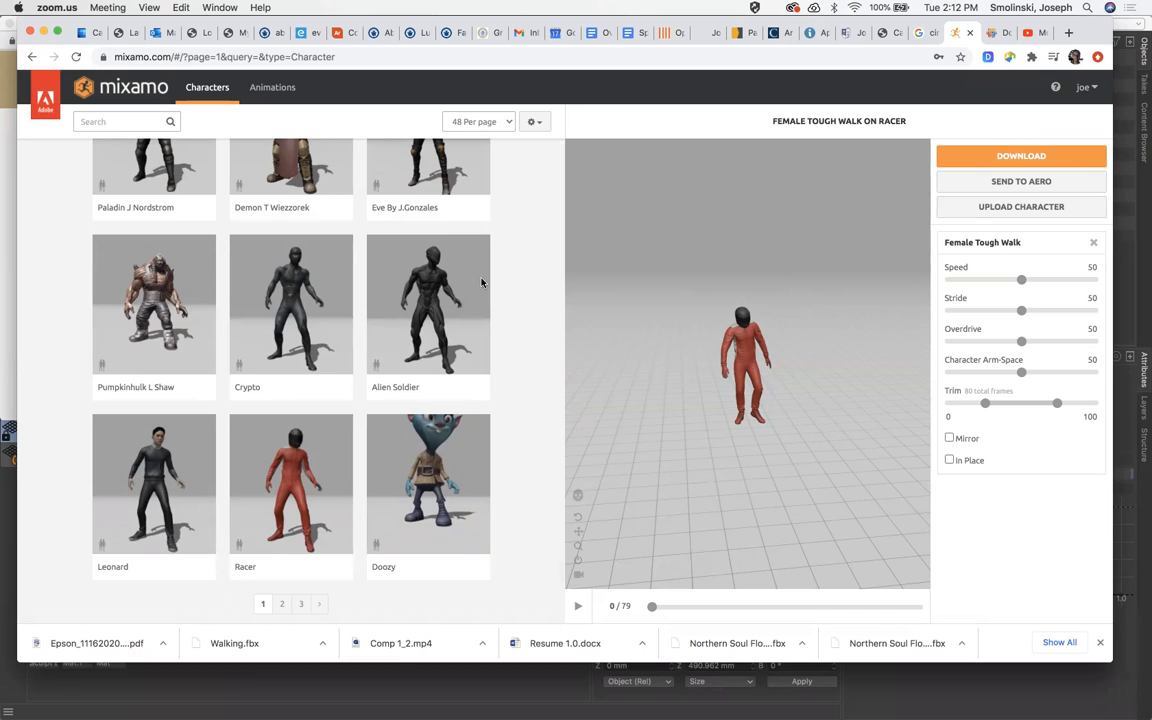
- Browse the first page of the character library
{"action": "scroll", "coordinate": [461, 309], "scroll_direction": "down", "scroll_amount": 1}
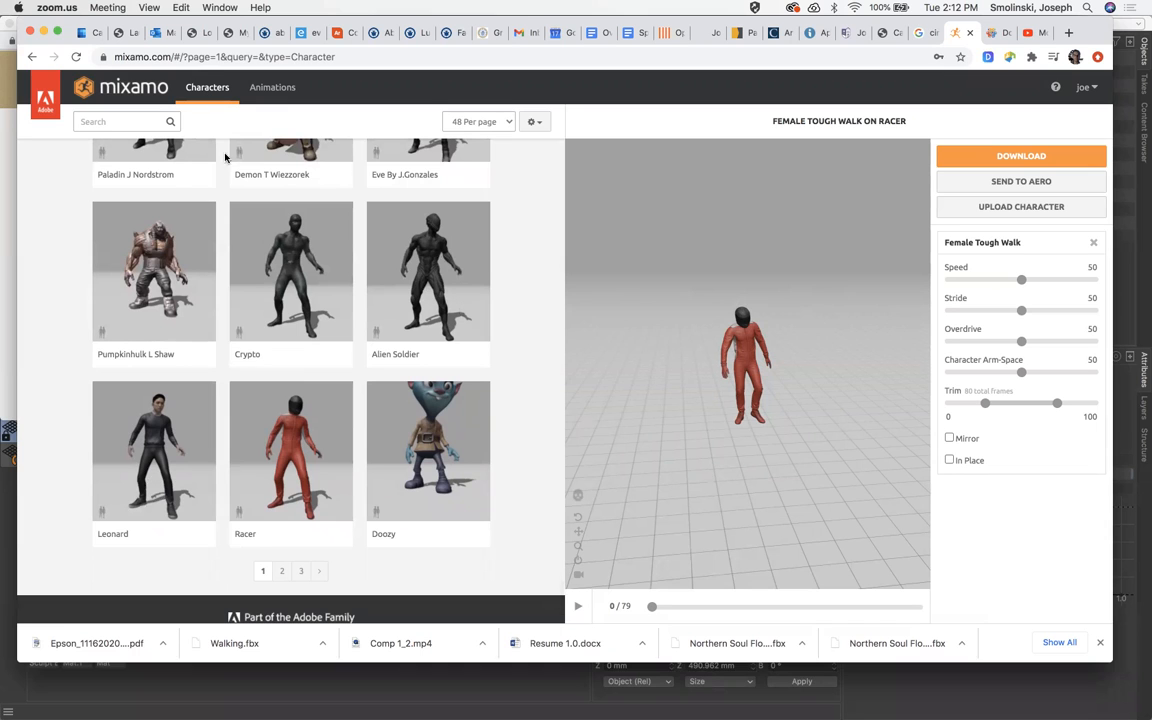
{"action": "scroll", "coordinate": [290, 338], "scroll_direction": "up", "scroll_amount": 5}
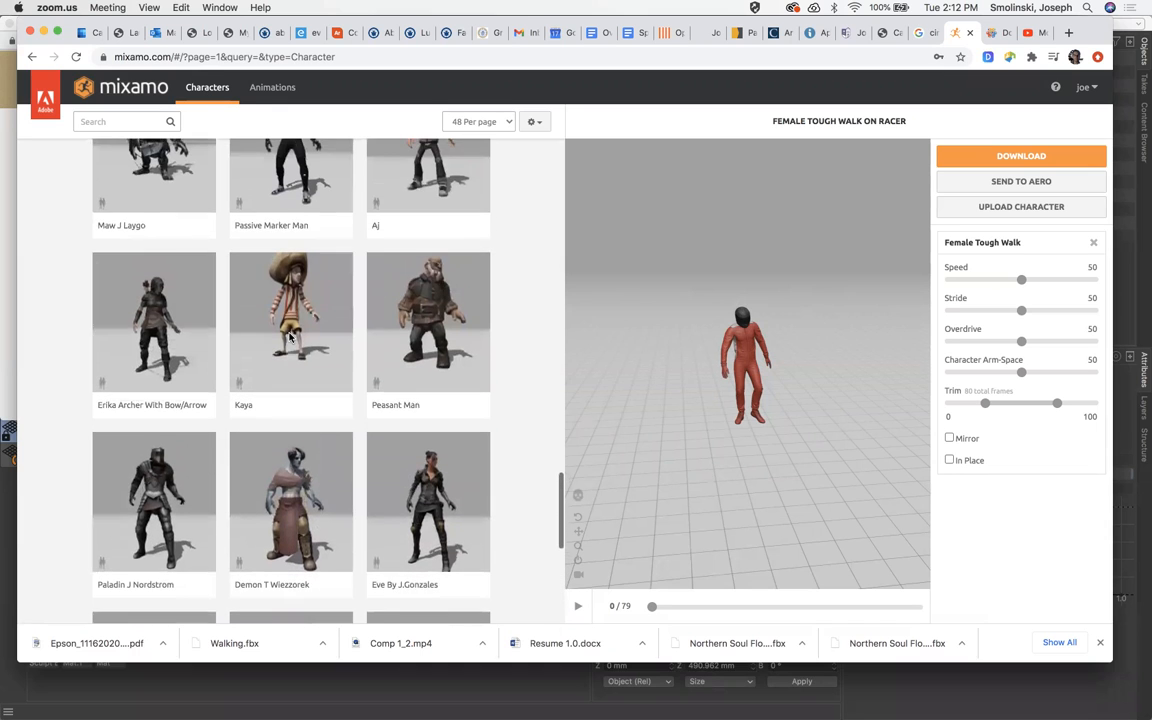
{"action": "scroll", "coordinate": [290, 338], "scroll_direction": "up", "scroll_amount": 2}
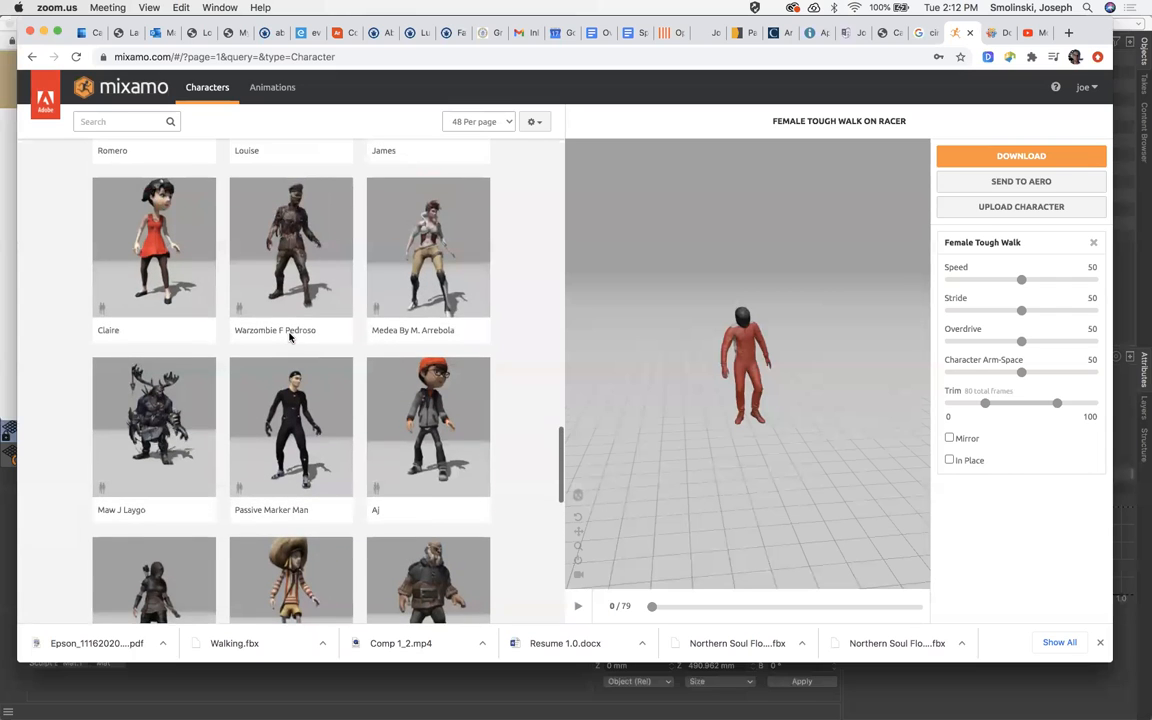
{"action": "scroll", "coordinate": [290, 338], "scroll_direction": "up", "scroll_amount": 6}
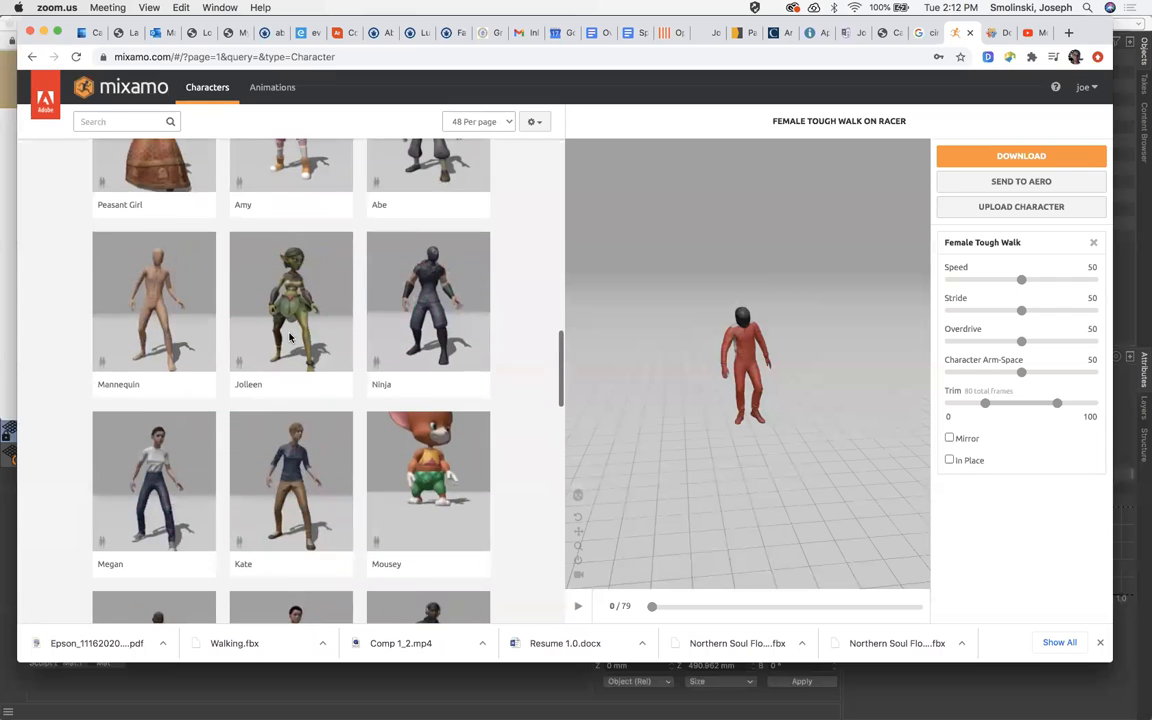
{"action": "scroll", "coordinate": [290, 338], "scroll_direction": "down", "scroll_amount": 15}
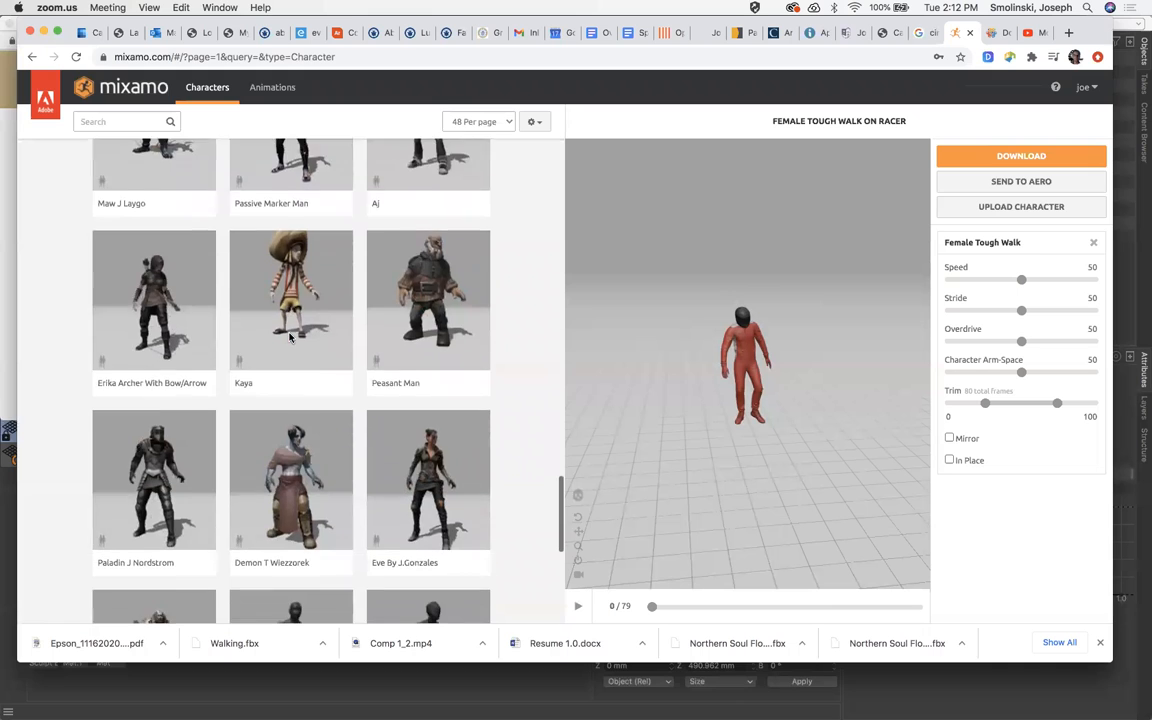
{"action": "left_click", "coordinate": [289, 417]}
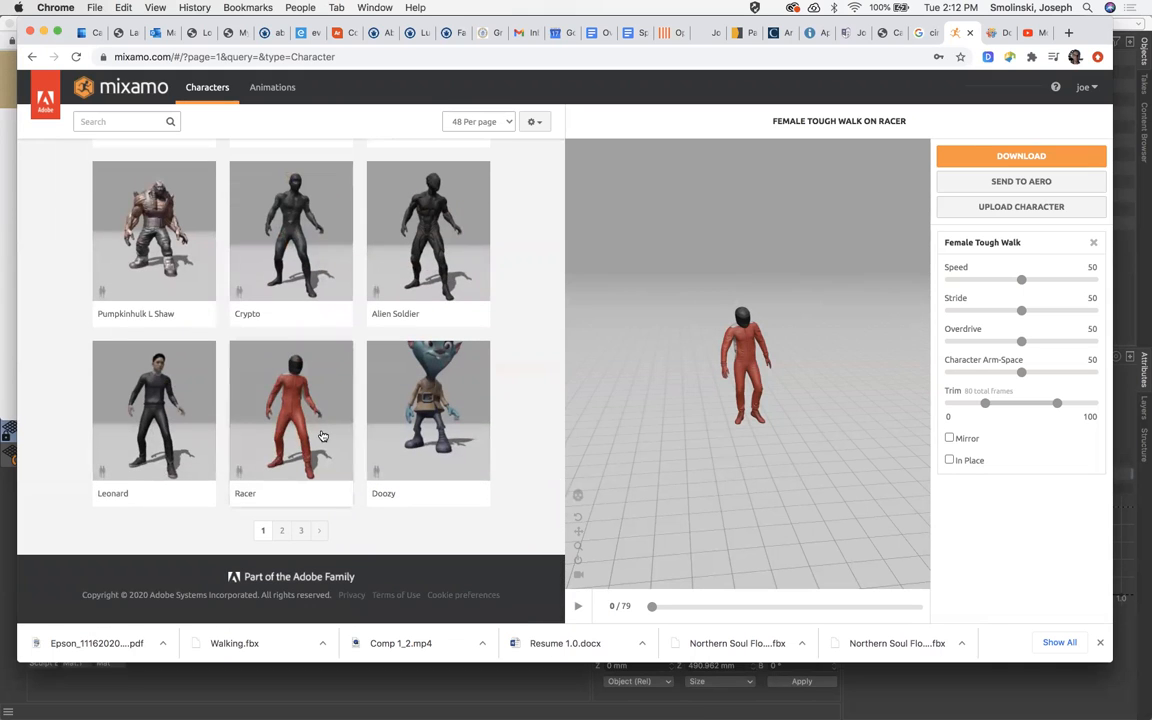
{"action": "left_click", "coordinate": [433, 437]}
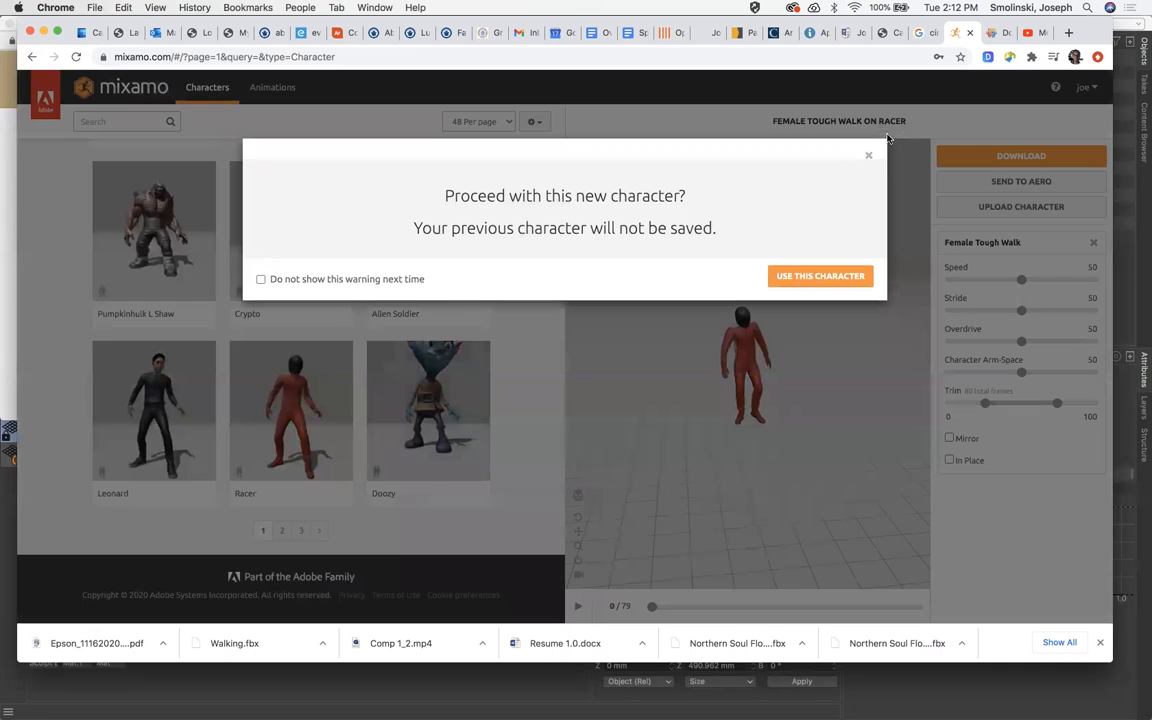
{"action": "left_click", "coordinate": [866, 159]}
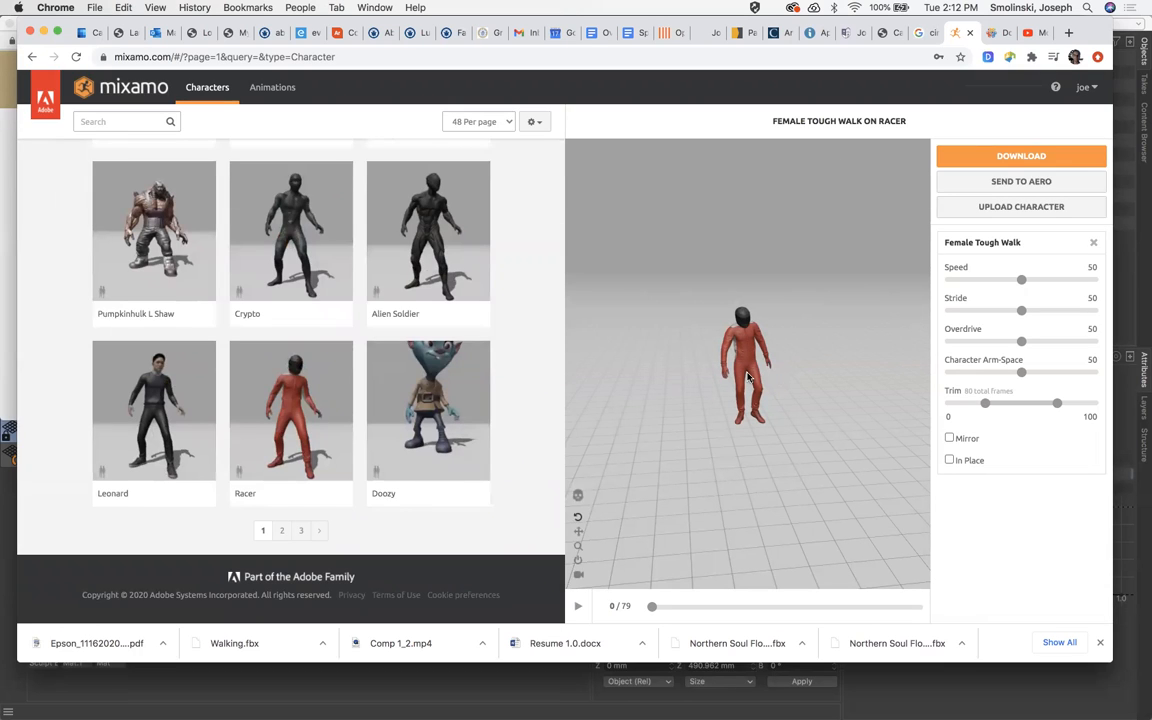
- Search the animation library for "walk" and apply Female Tough Walk to the Racer character
{"action": "left_click", "coordinate": [273, 89]}
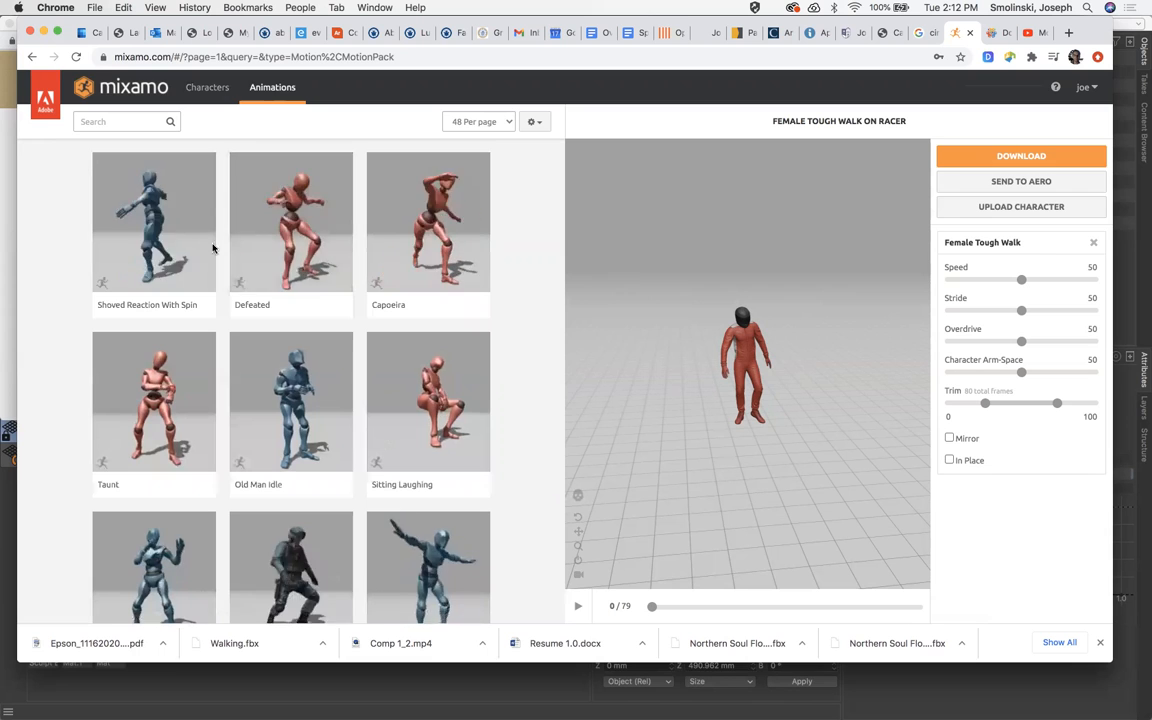
{"action": "left_click", "coordinate": [134, 121]}
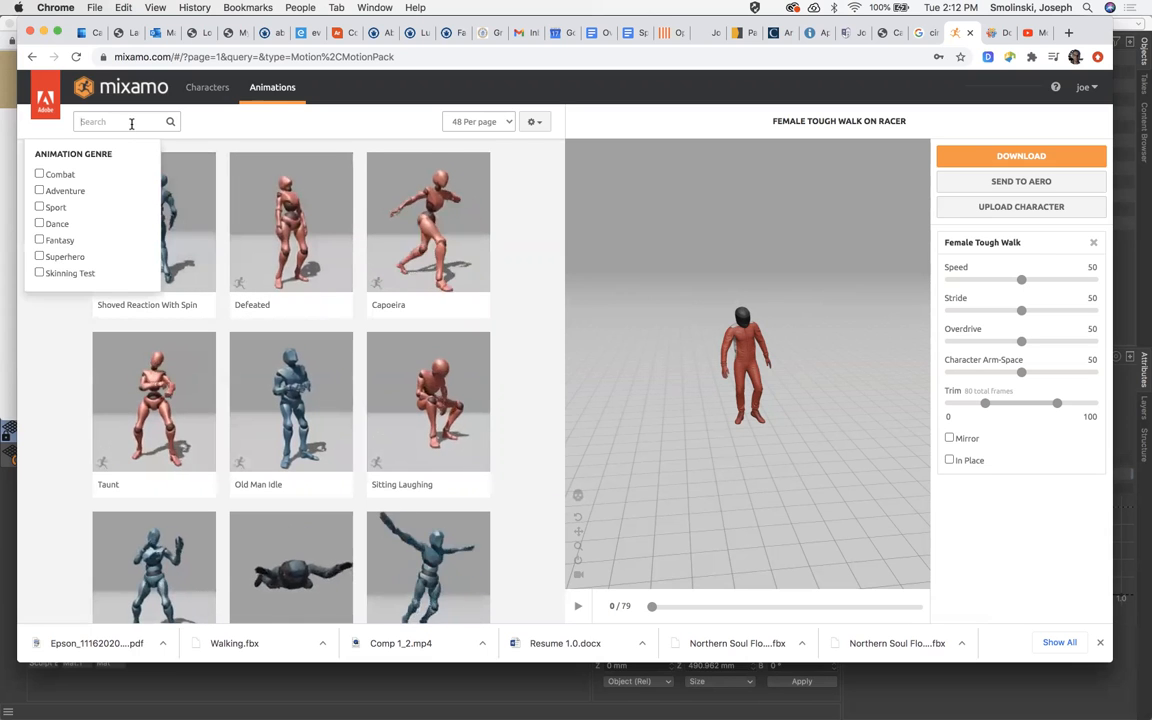
{"action": "type", "text": "walk"}
{"action": "key", "text": "Return"}
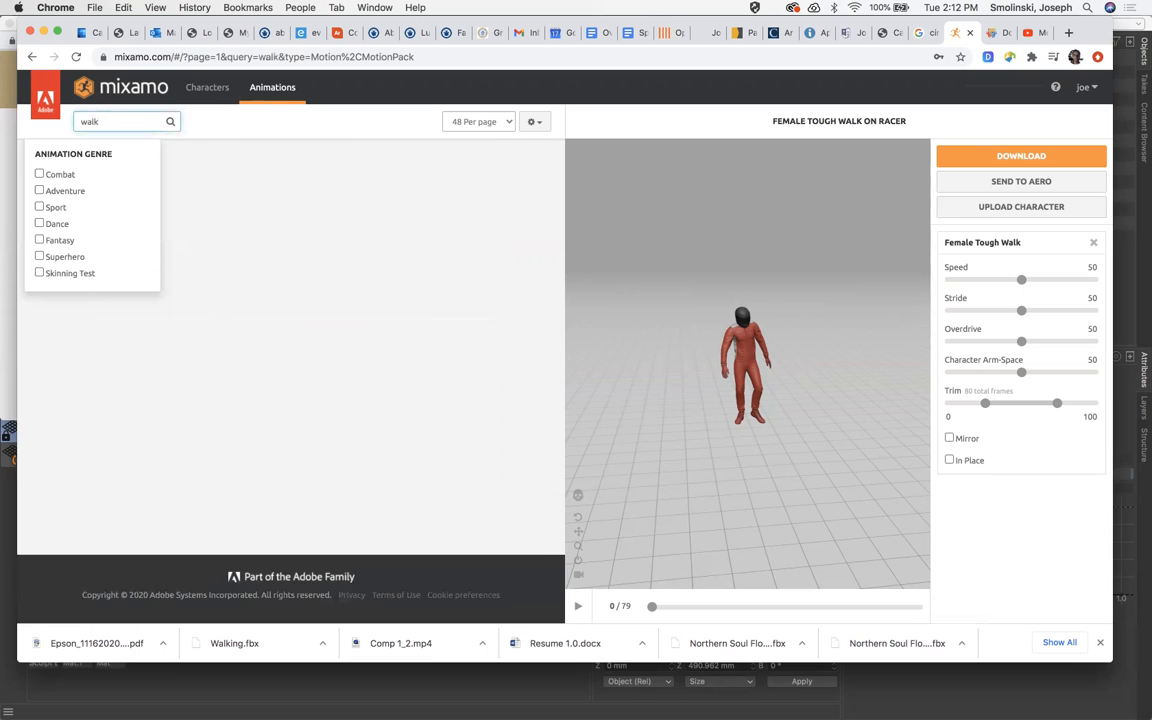
{"action": "left_click", "coordinate": [273, 472]}
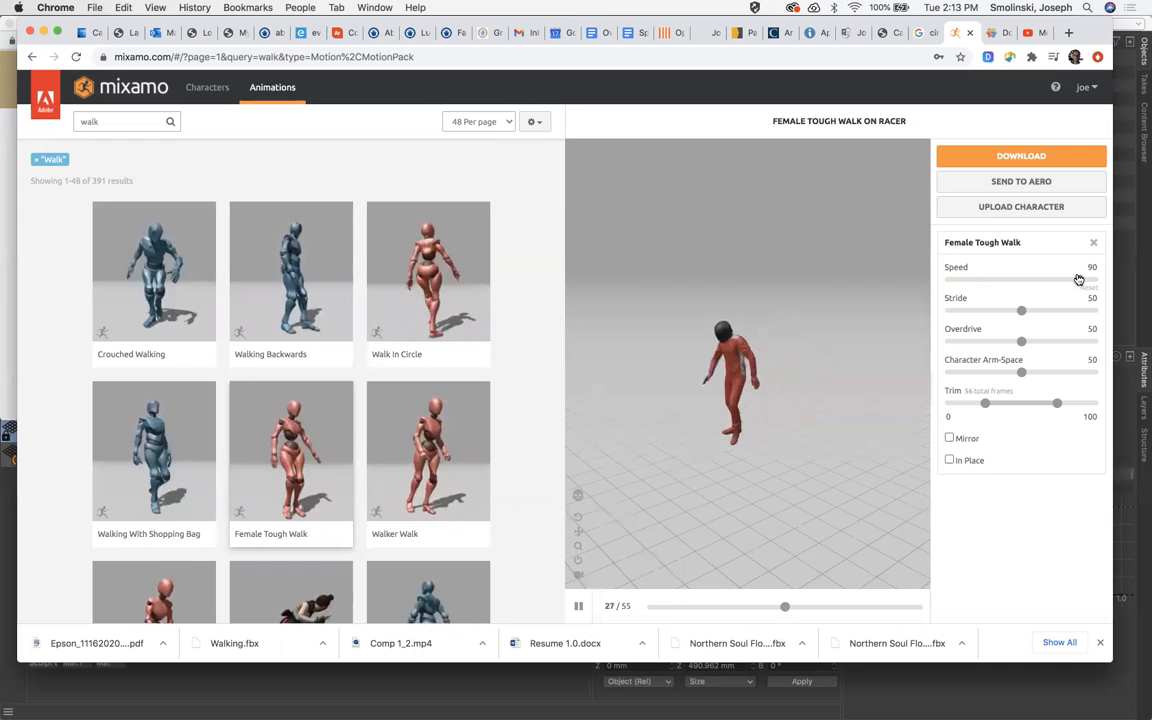
- Try the walk at Speed 26 and Stride 83, and return both to 50
{"action": "left_click", "coordinate": [987, 280]}
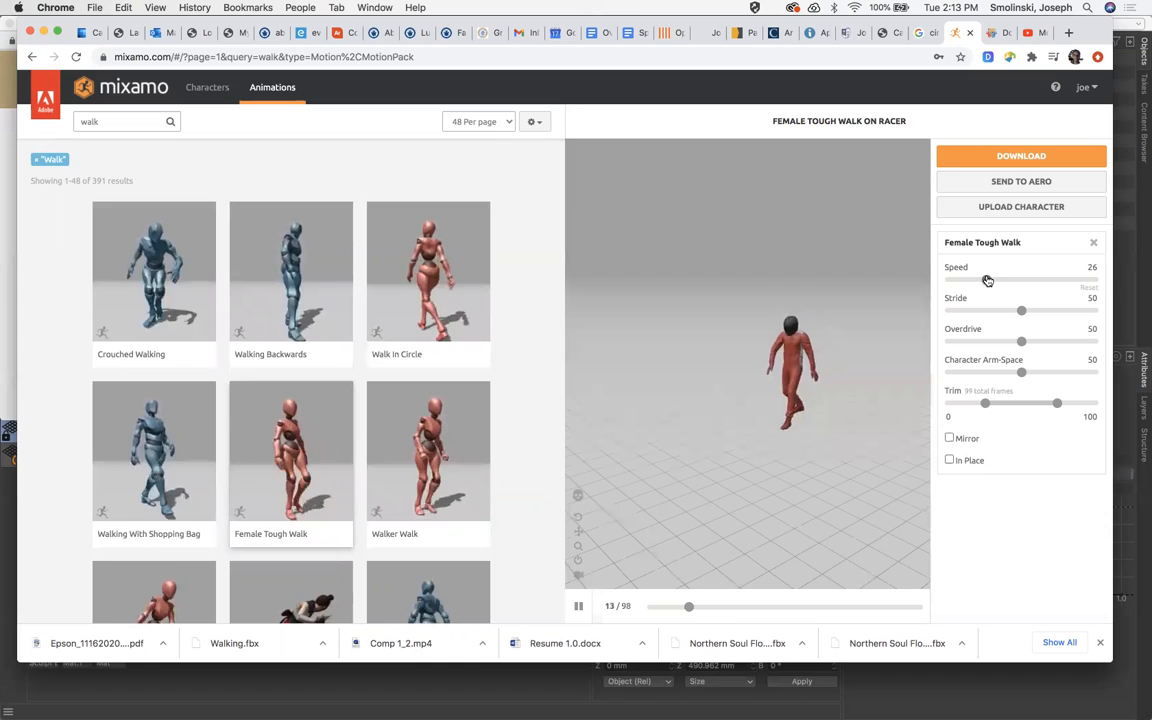
{"action": "left_click_drag", "start_coordinate": [987, 280], "coordinate": [1039, 314]}
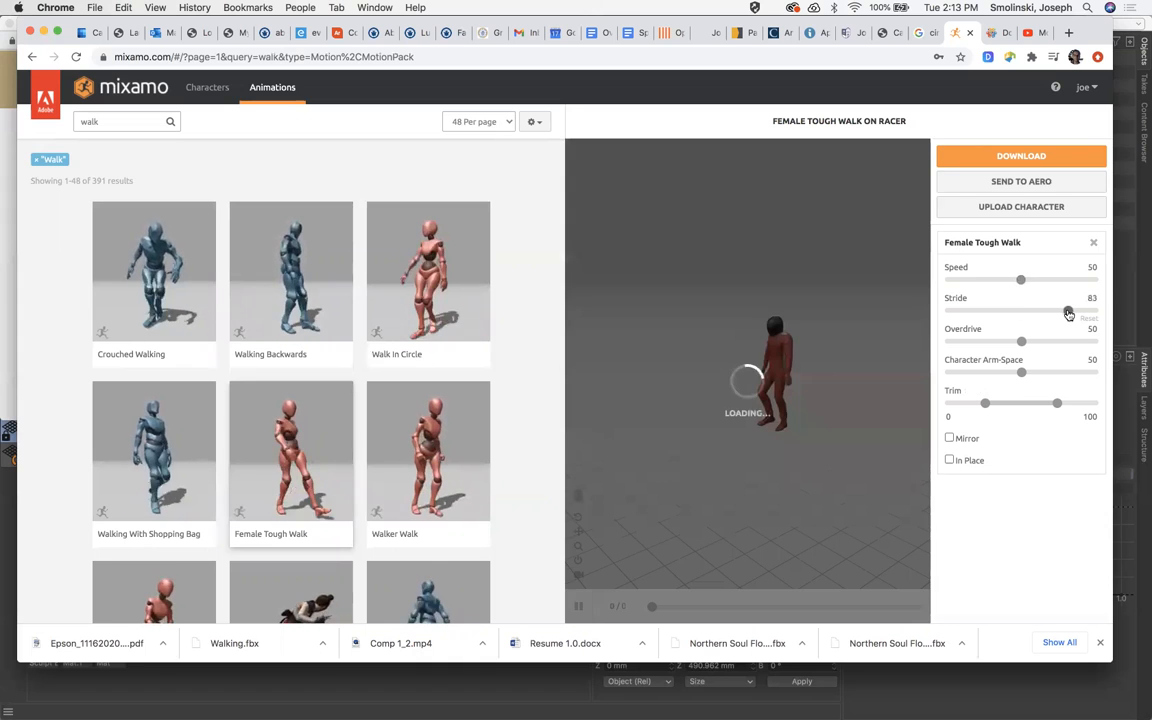
{"action": "left_click_drag", "start_coordinate": [1062, 312], "coordinate": [1021, 311]}
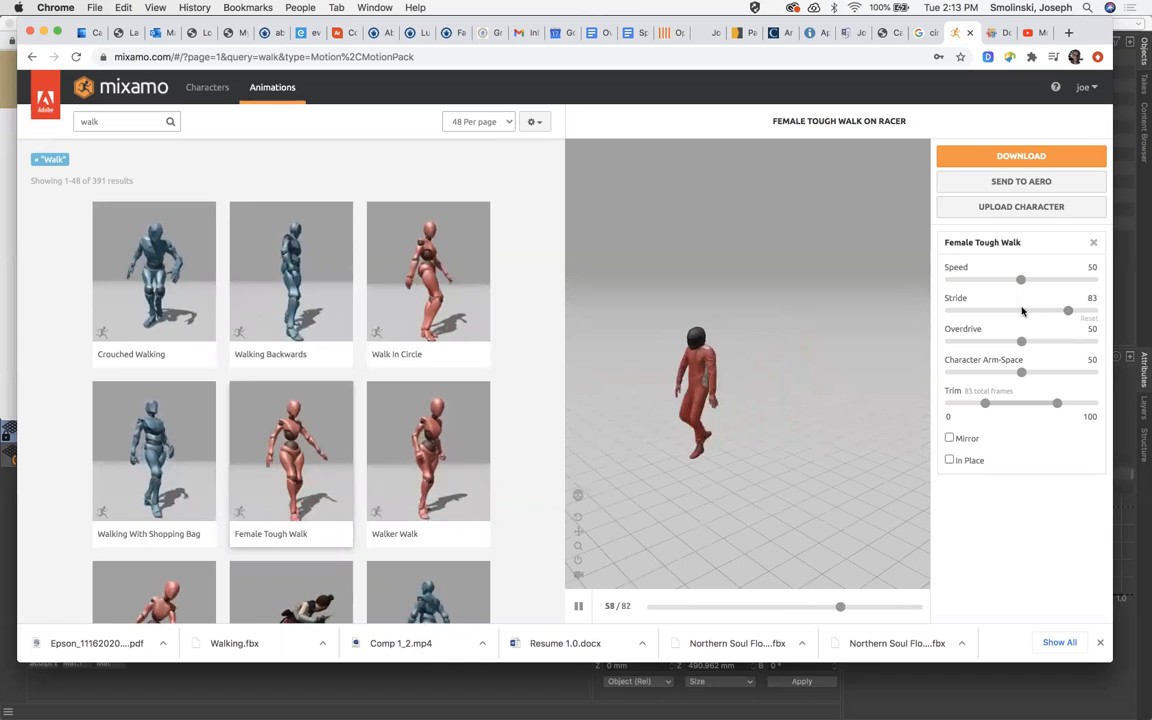
- Set the walk's Overdrive to 53 and Character Arm-Space to 49
{"action": "left_click_drag", "start_coordinate": [1073, 345], "coordinate": [1073, 345]}
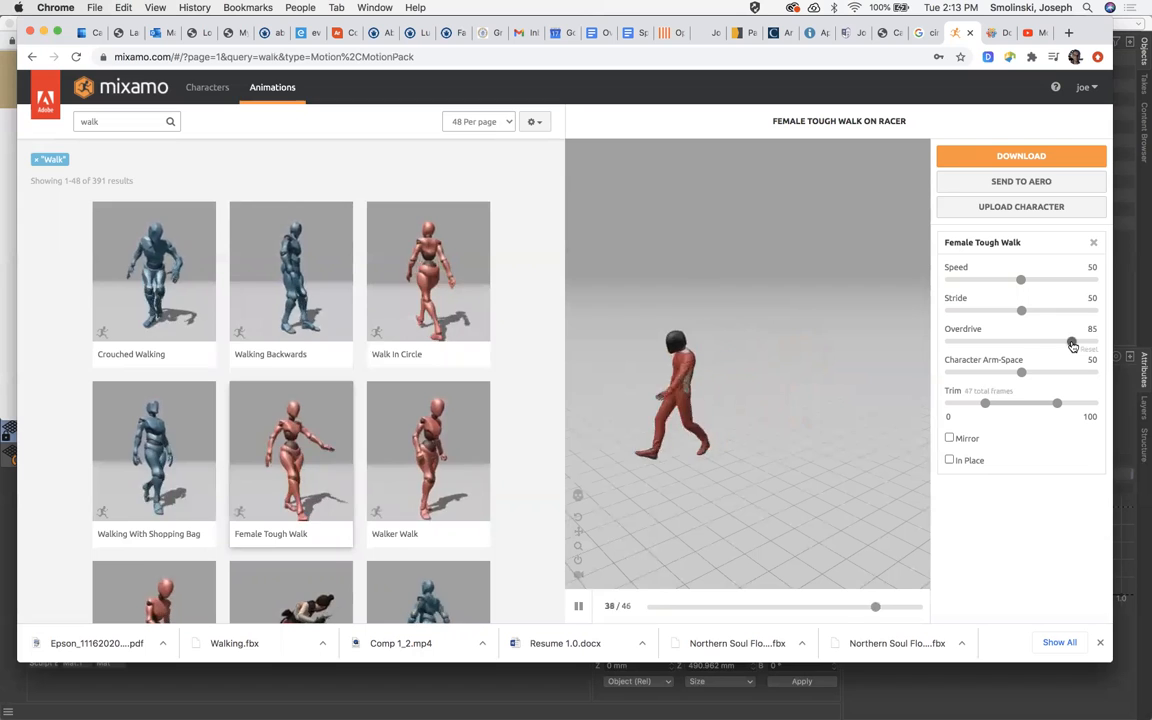
{"action": "left_click_drag", "start_coordinate": [1073, 345], "coordinate": [1020, 374]}
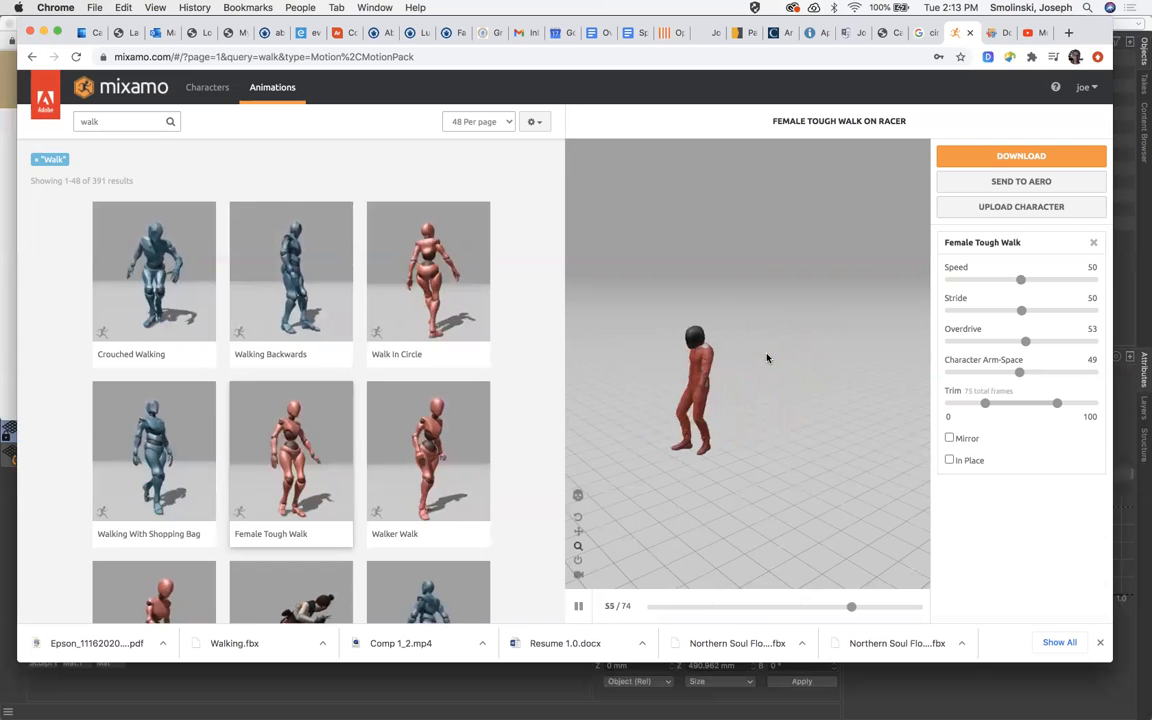
- Download the animated Racer as FBX with skin, 30 frames per second and no keyframe reduction, and pause the preview
{"action": "left_click", "coordinate": [1001, 157]}
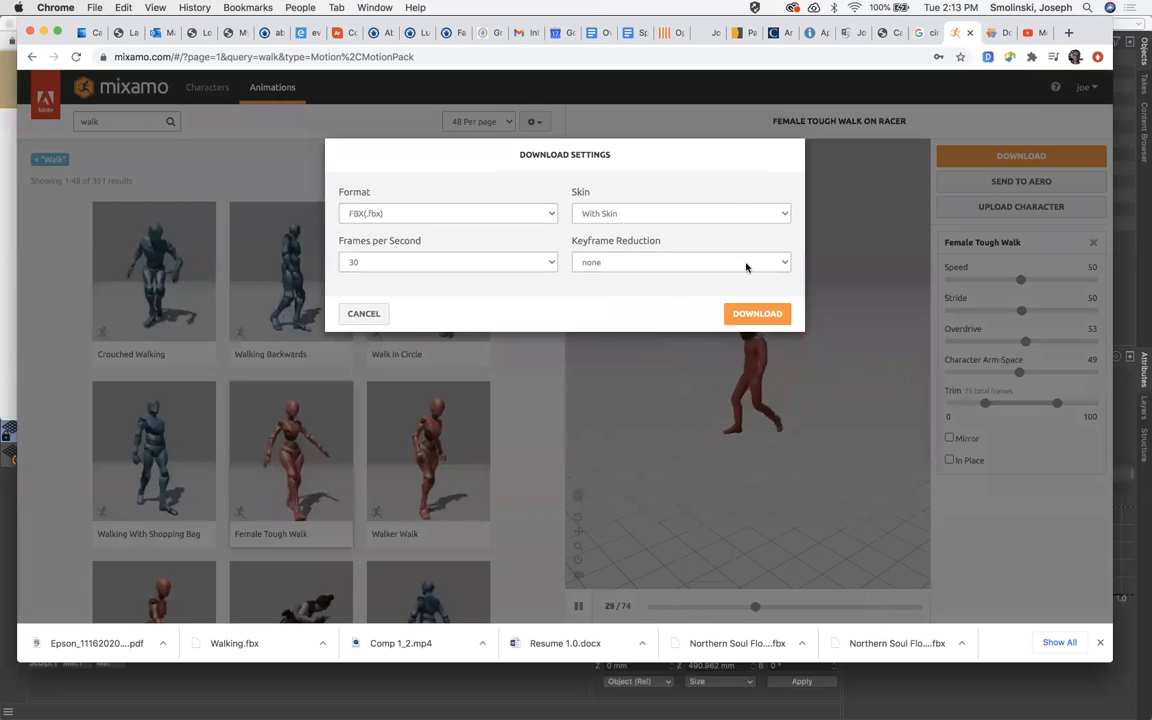
{"action": "left_click", "coordinate": [755, 315]}
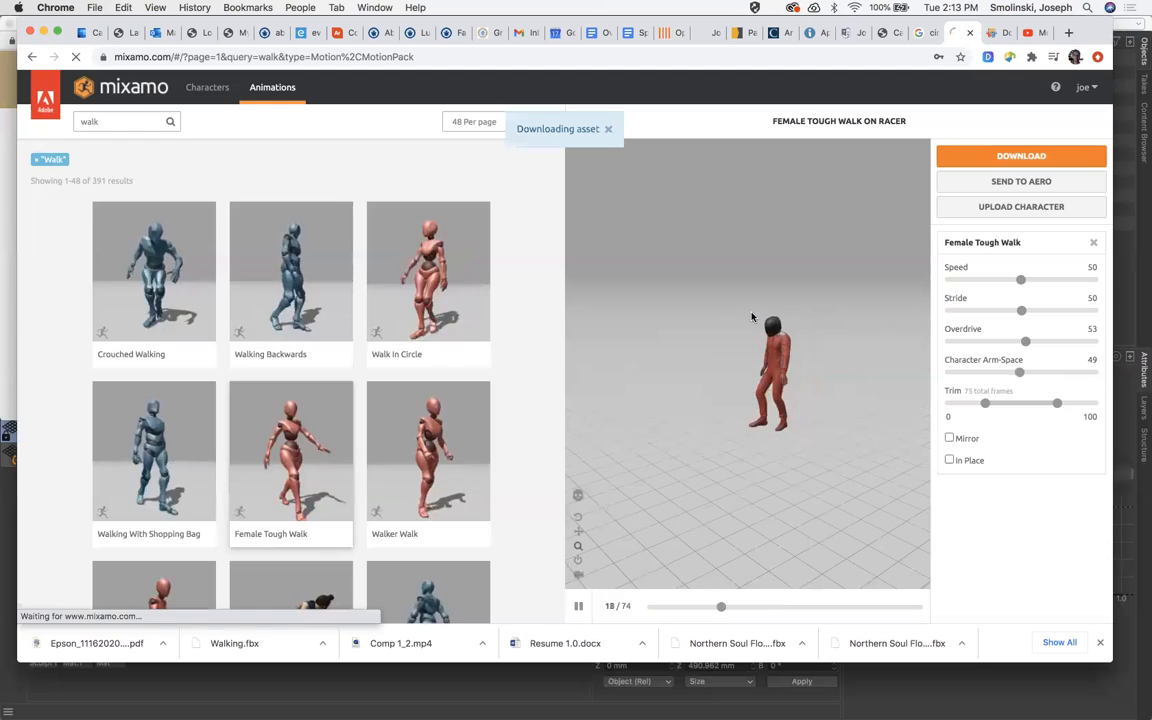
{"action": "left_click", "coordinate": [578, 607]}
{"action": "left_click", "coordinate": [486, 669]}
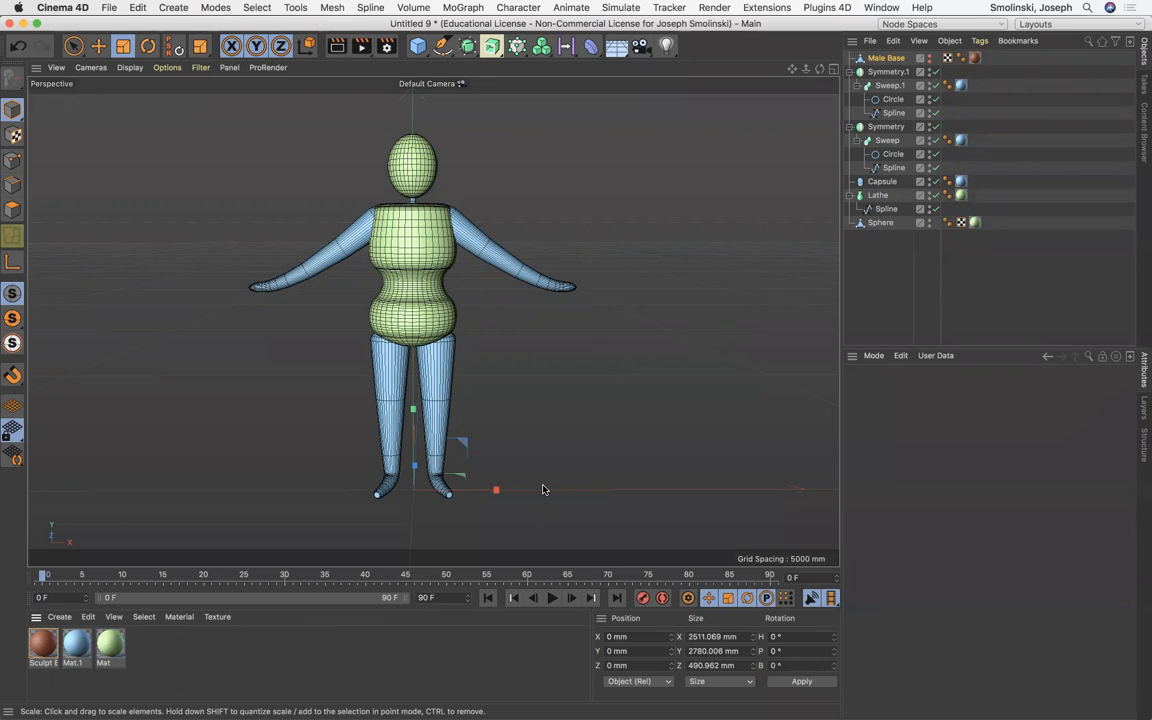
{"action": "key", "text": "super+o"}
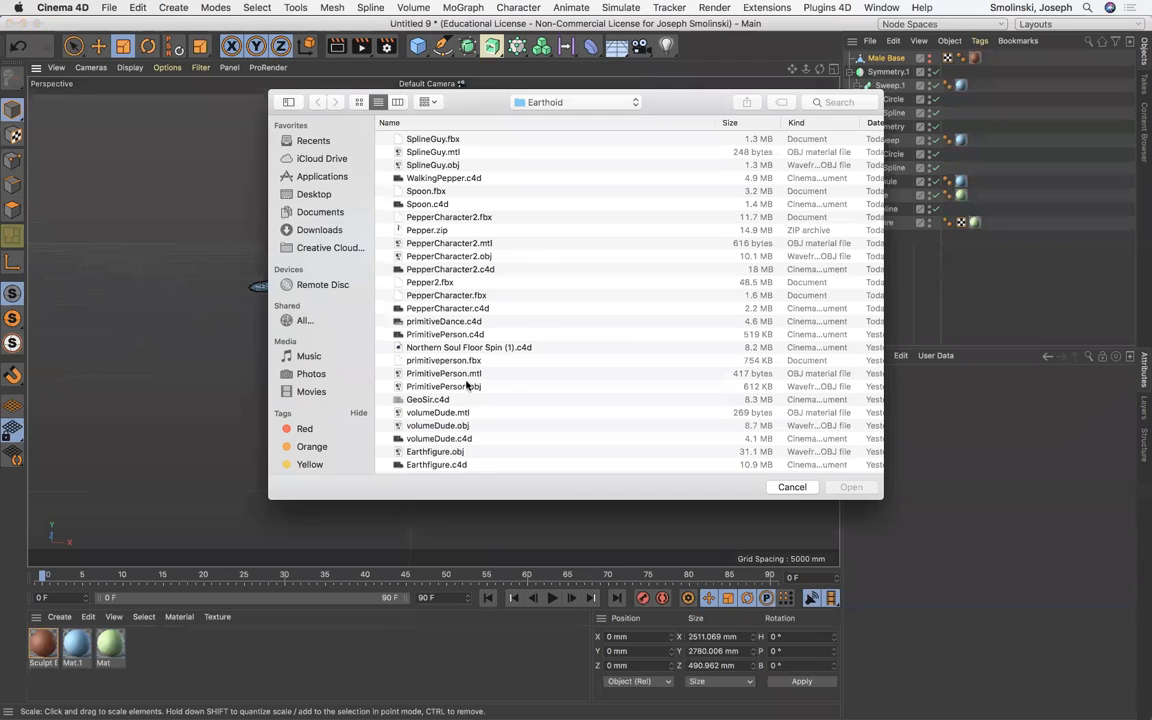
{"action": "left_click", "coordinate": [306, 231]}
{"action": "left_click", "coordinate": [446, 139]}
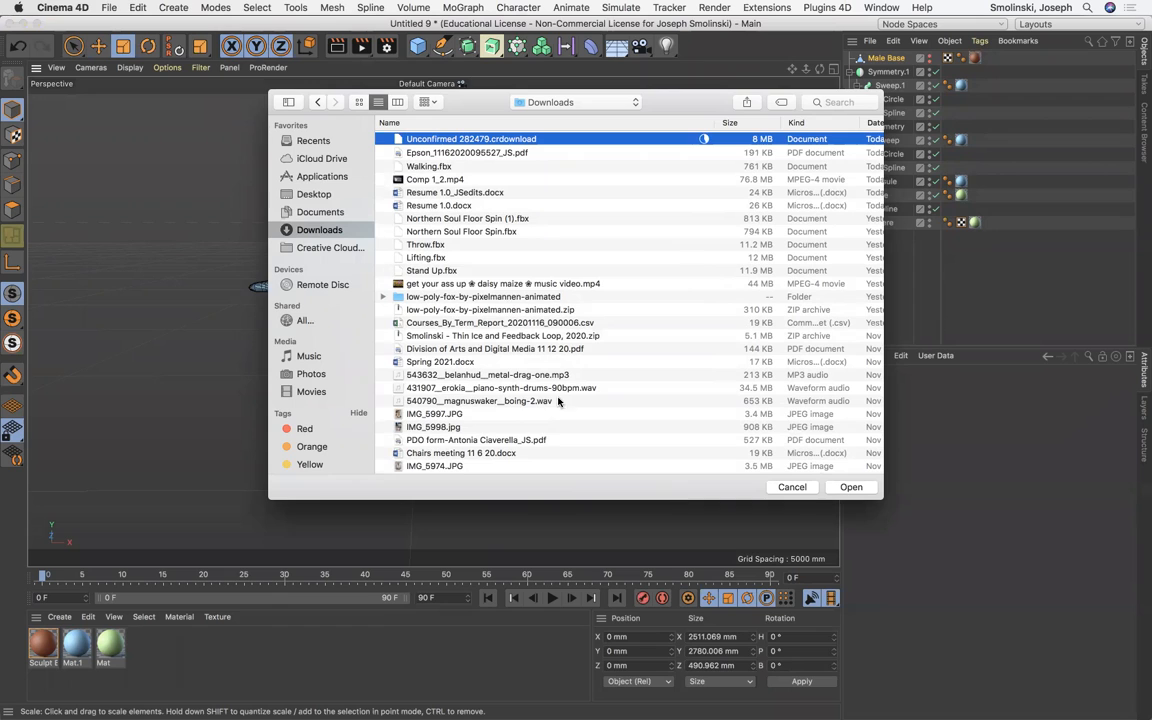
{"action": "left_click", "coordinate": [792, 487]}
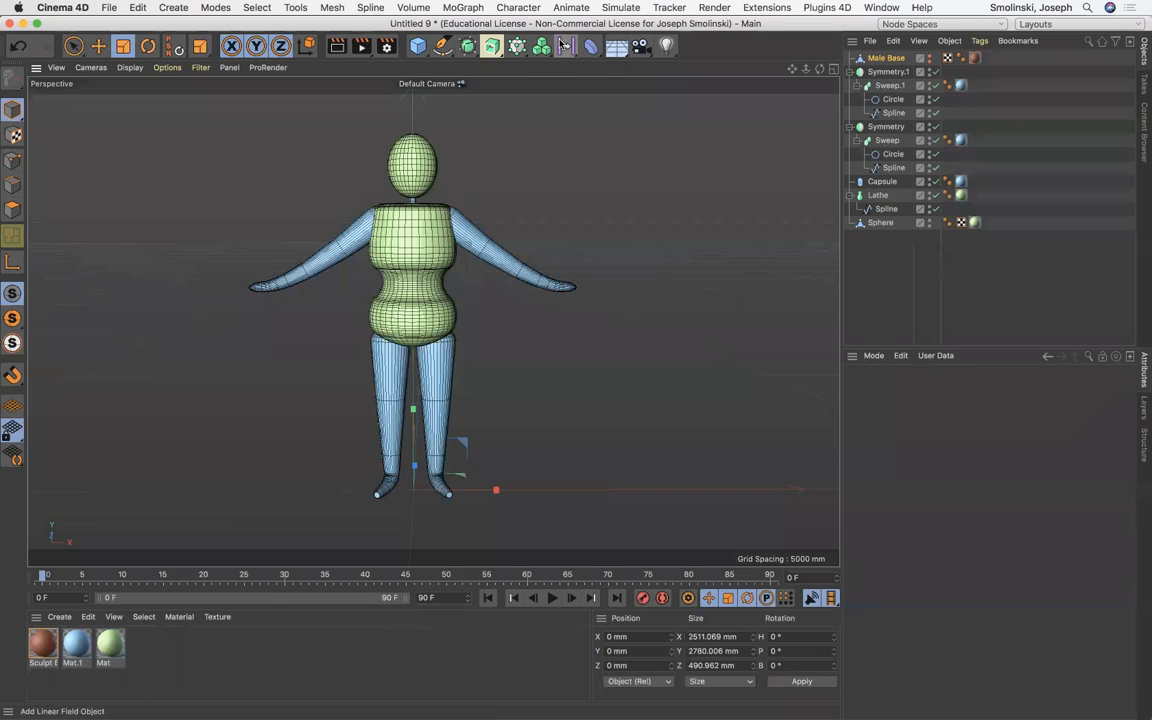
{"action": "key", "text": "super+Tab"}
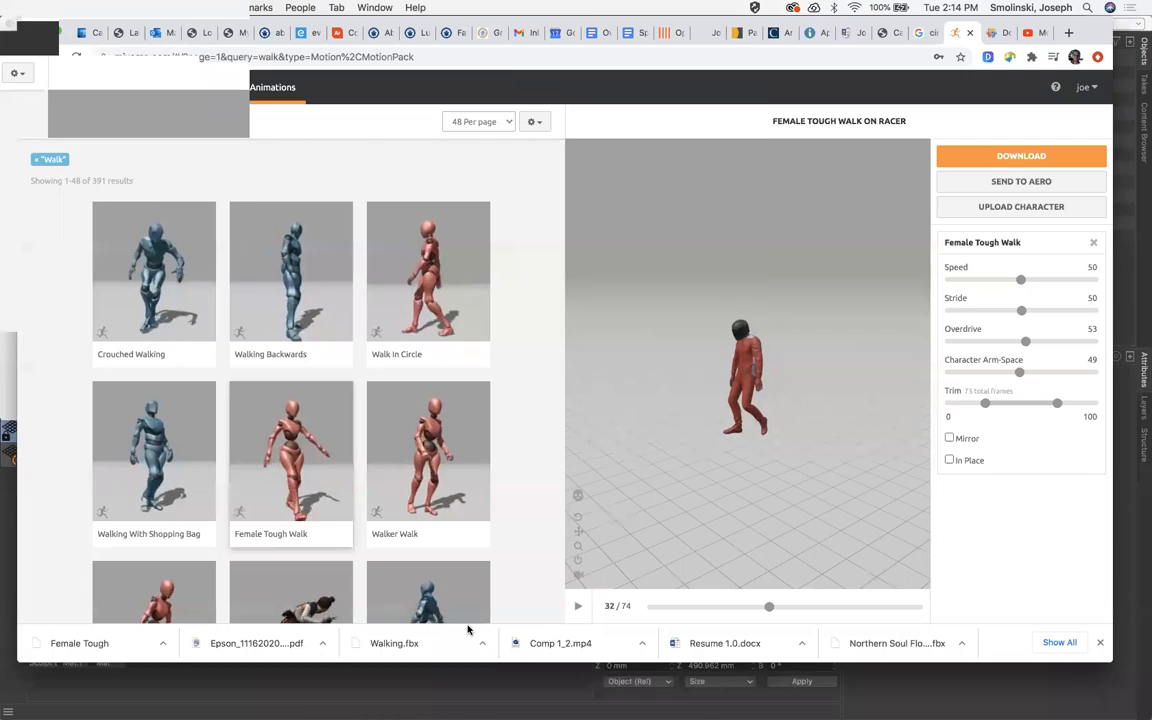
- Switch to Cinema 4D and open Female Tough Walk.fbx from Downloads with the offered FBX import settings
{"action": "left_click", "coordinate": [473, 692]}
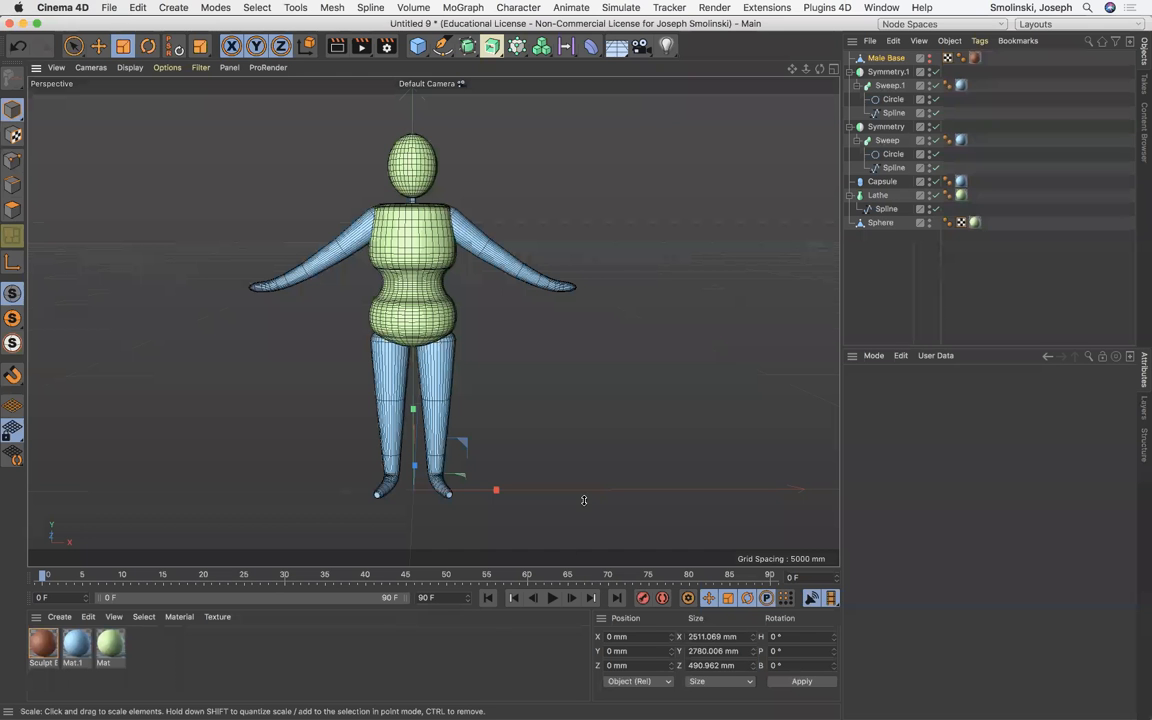
{"action": "key", "text": "super+o"}
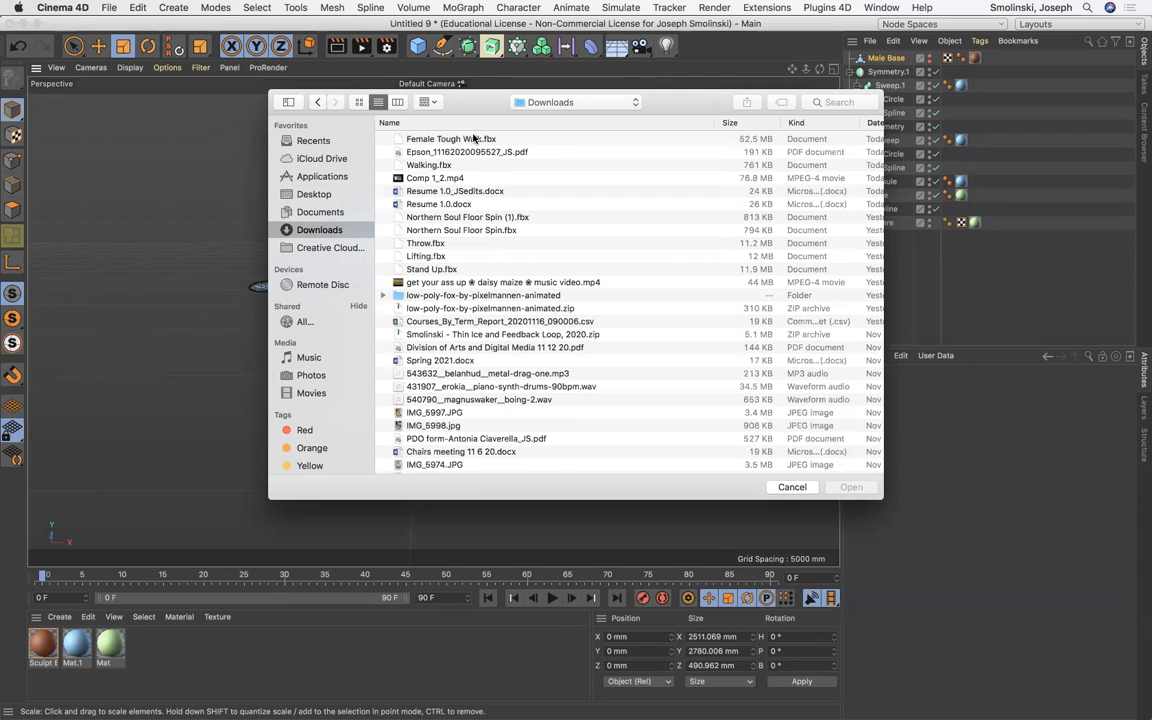
{"action": "left_click", "coordinate": [475, 139]}
{"action": "left_click", "coordinate": [851, 487]}
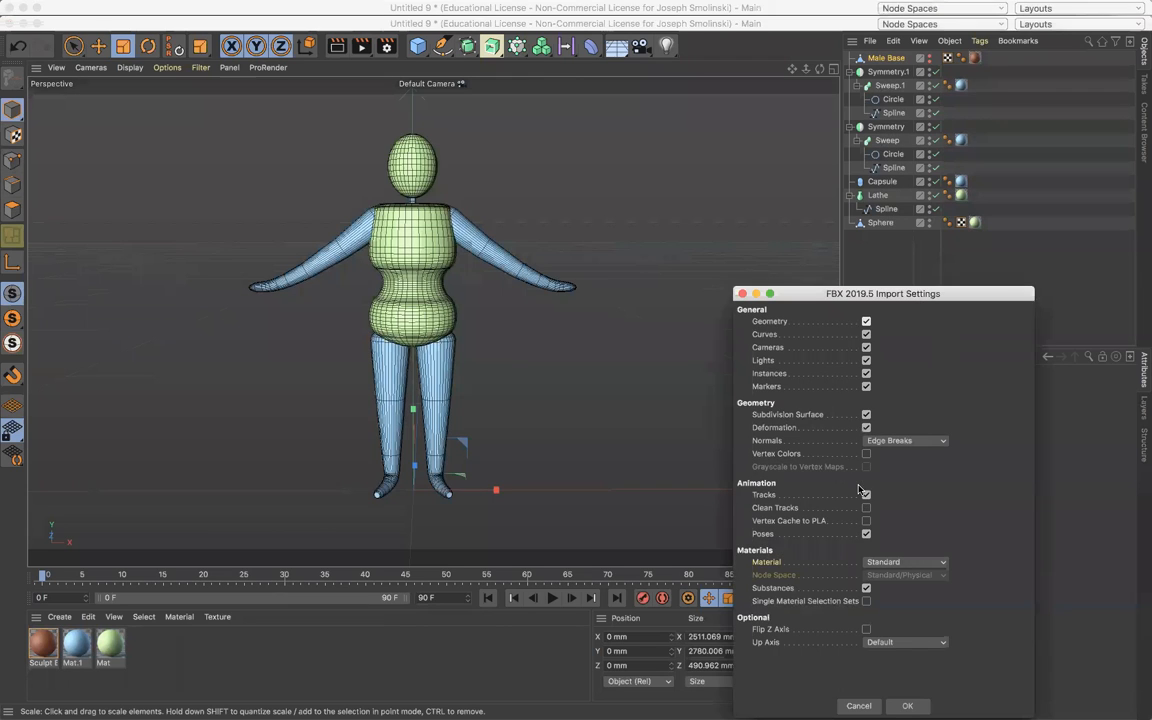
{"action": "key", "text": "Return"}
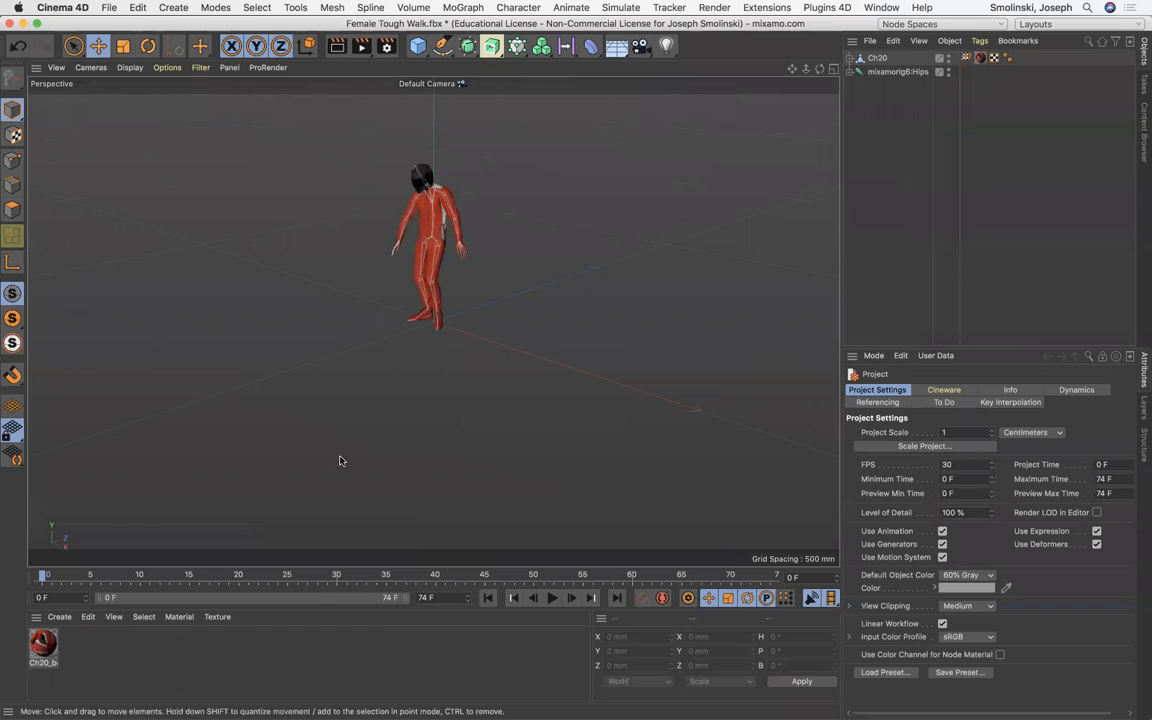
- Play the imported walk animation, examine the moving character up close, and stop playback
{"action": "left_click", "coordinate": [552, 598]}
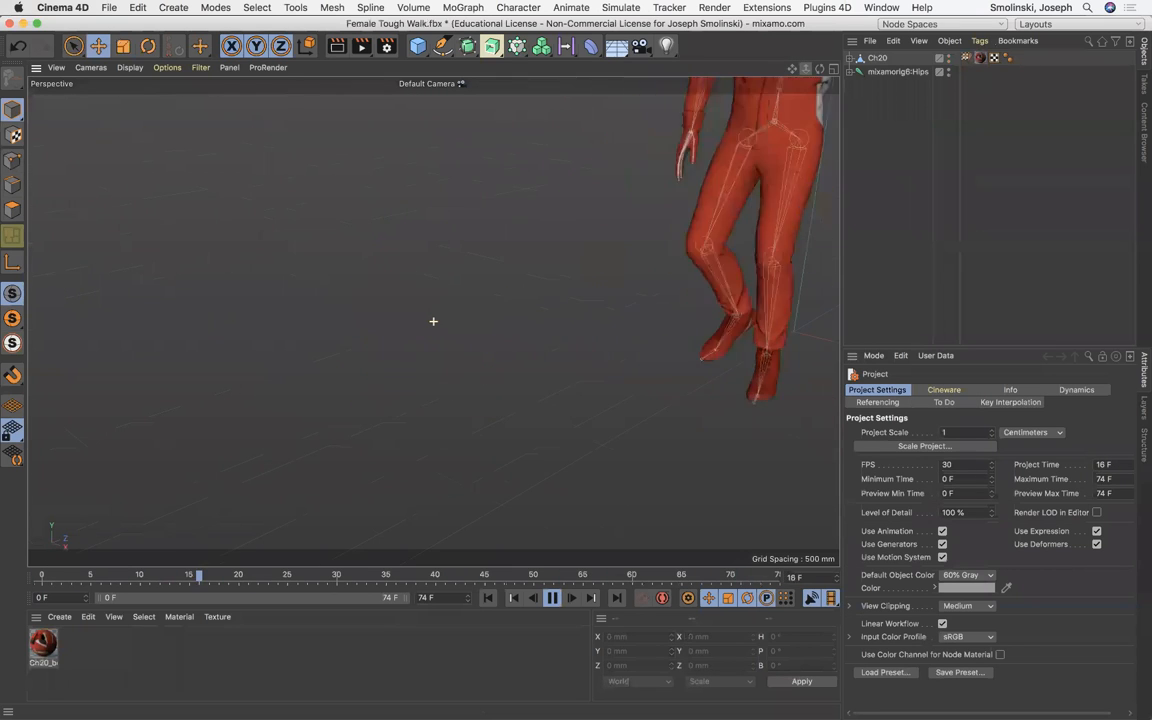
{"action": "mouse_move", "coordinate": [807, 69]}
{"action": "left_mouse_down"}
{"action": "mouse_move", "coordinate": [770, 70]}
{"action": "mouse_move", "coordinate": [815, 70]}
{"action": "left_mouse_up"}
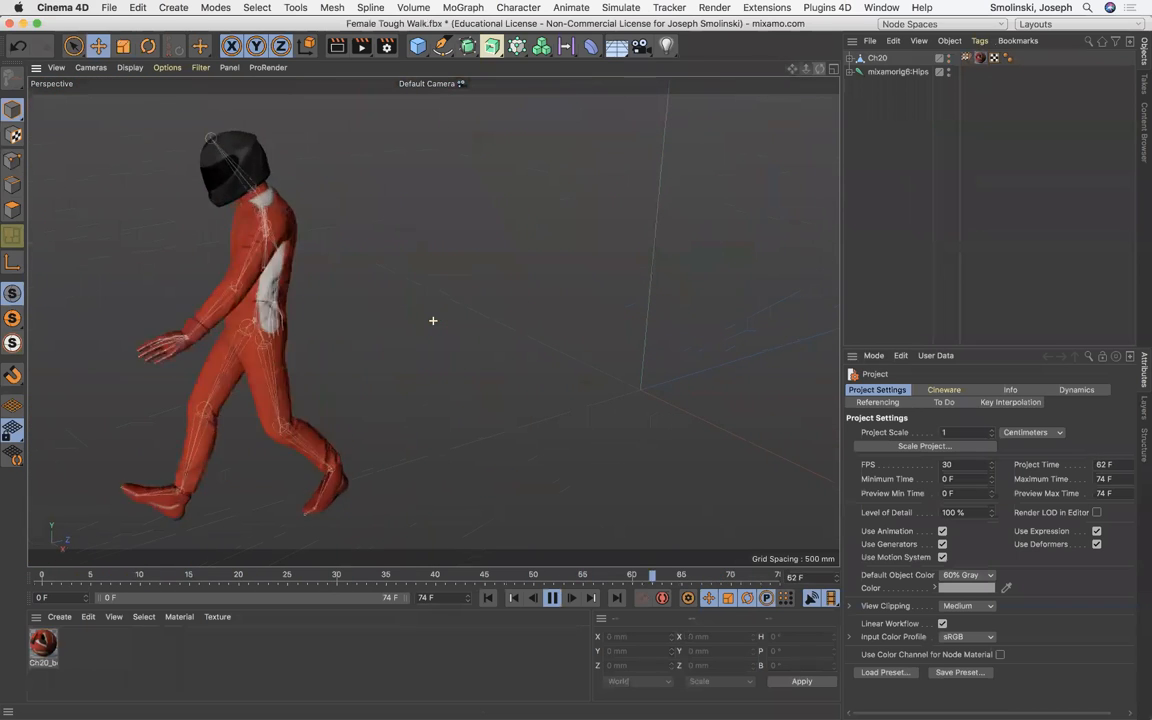
{"action": "left_click", "coordinate": [552, 597]}
- Switch to the open WalkingPepper.c4d project and play its walk animation, stopping it after viewing
{"action": "left_click", "coordinate": [884, 8]}
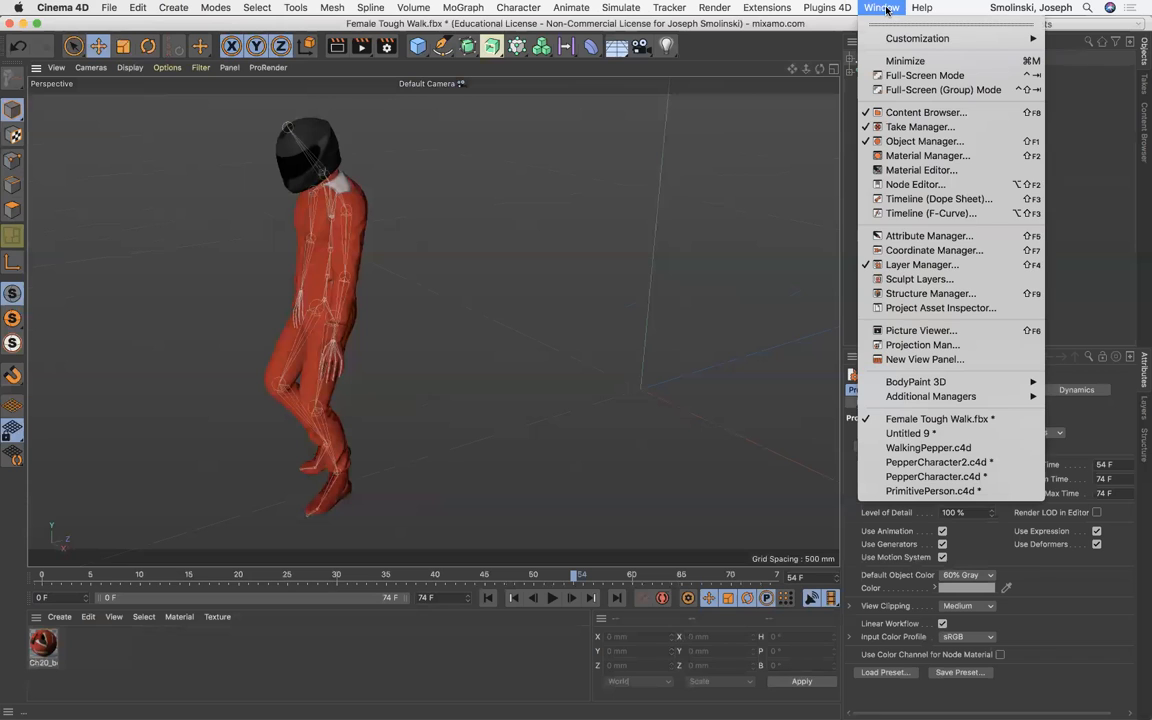
{"action": "left_click", "coordinate": [928, 447]}
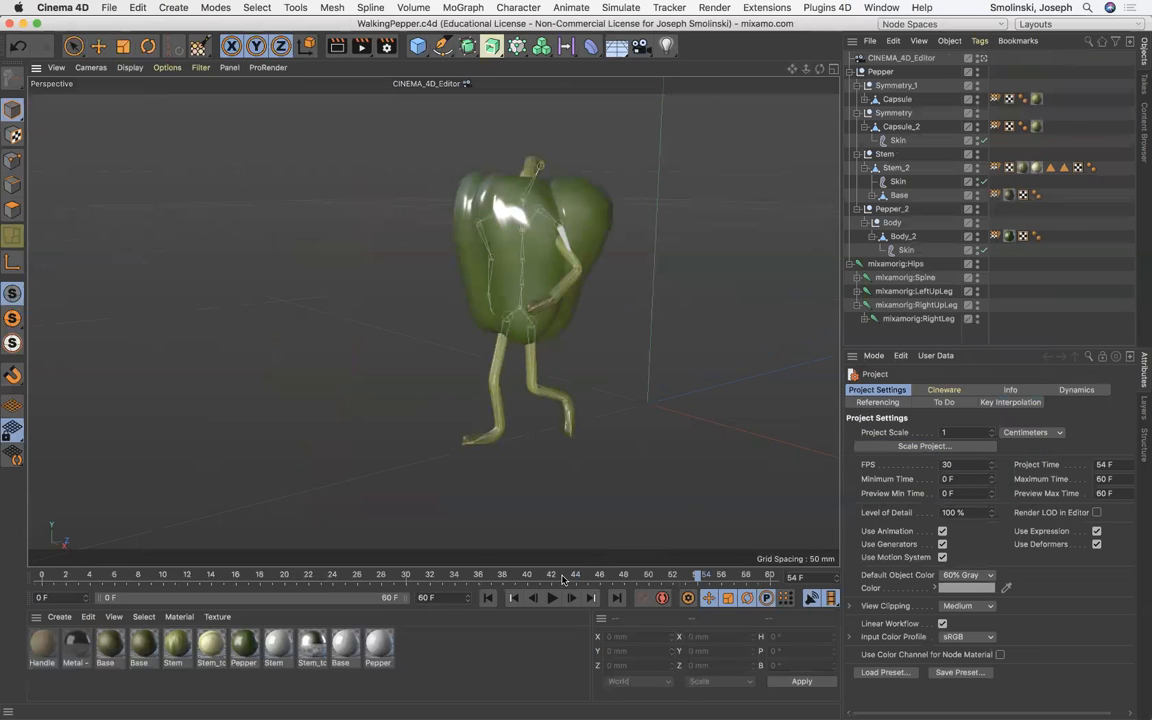
{"action": "left_click", "coordinate": [551, 598]}
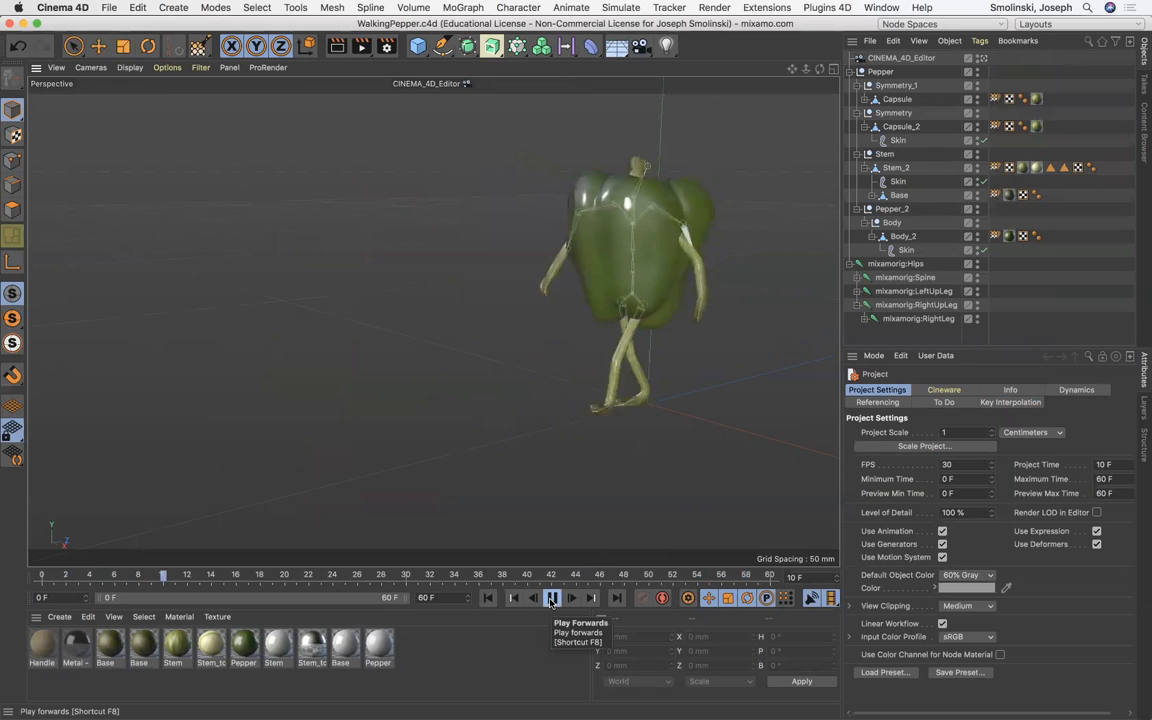
{"action": "left_click", "coordinate": [551, 598]}
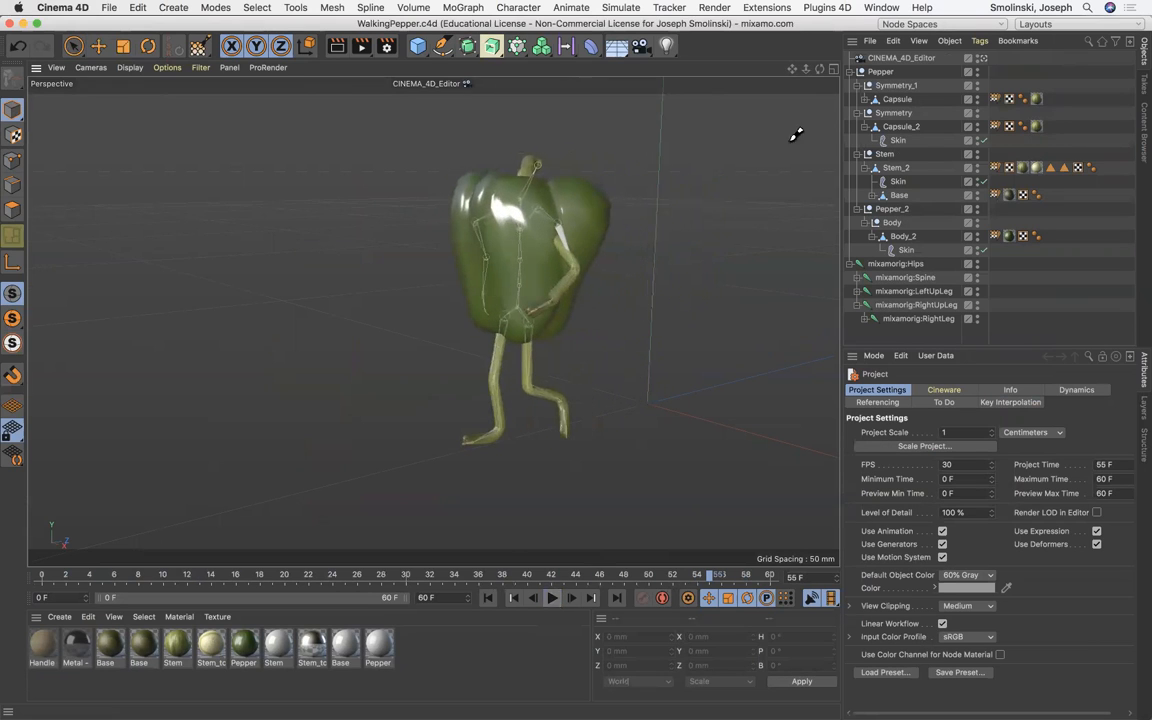
- Switch to the PrimitivePerson.c4d project, view the character, and open primitiveDance.c4d from the recent files
{"action": "left_click", "coordinate": [879, 8]}
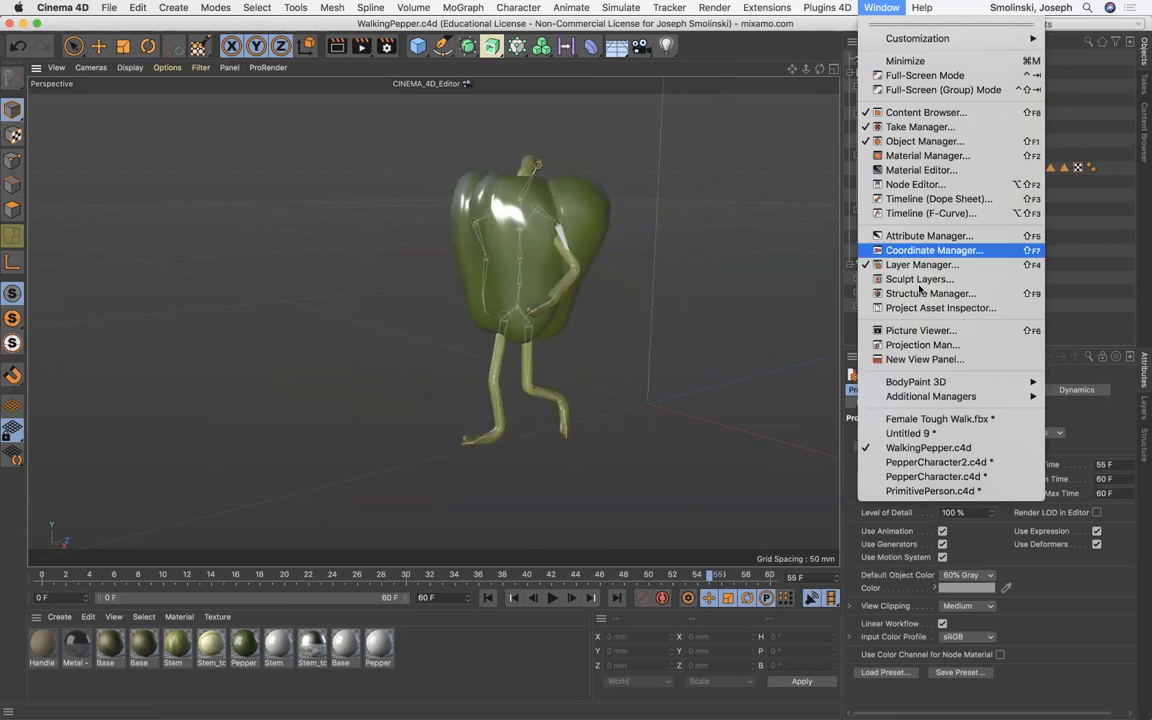
{"action": "left_click", "coordinate": [930, 491]}
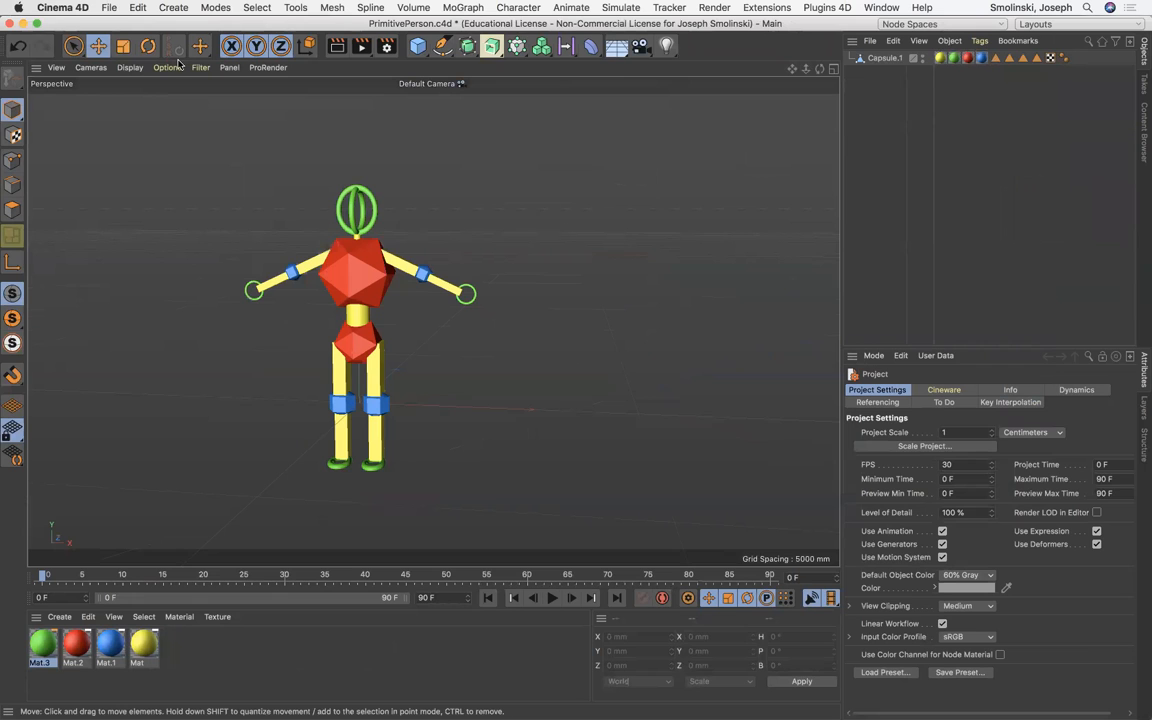
{"action": "left_click", "coordinate": [108, 7]}
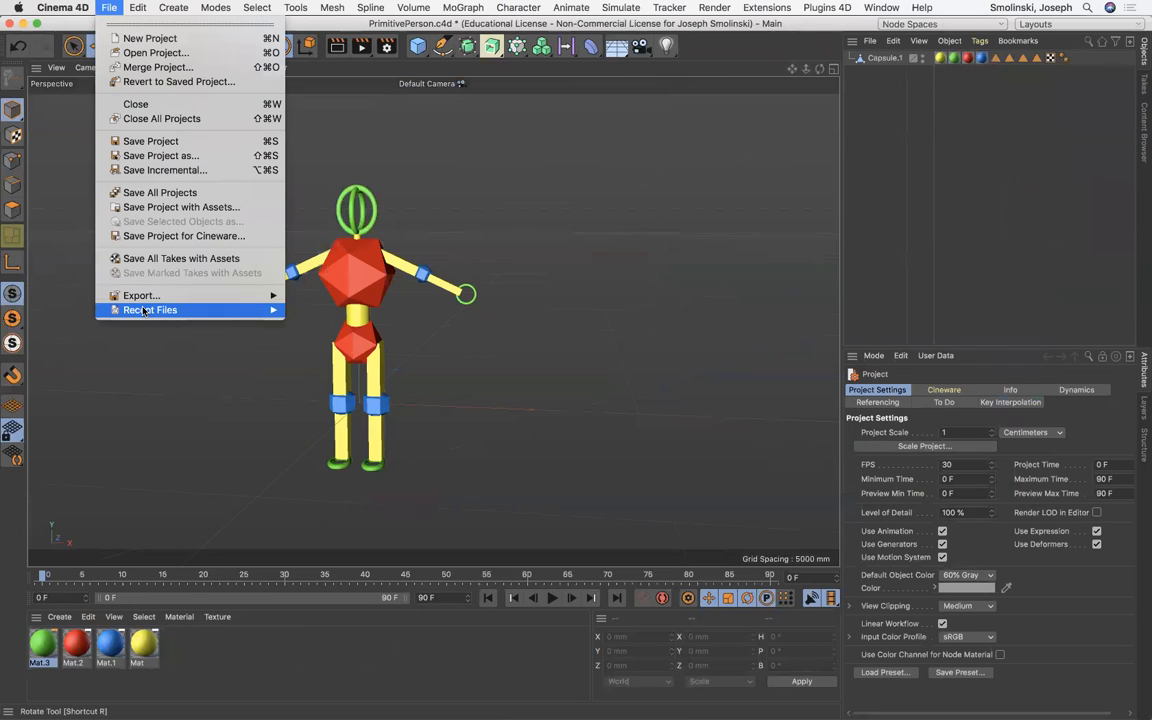
{"action": "mouse_move", "coordinate": [144, 311]}
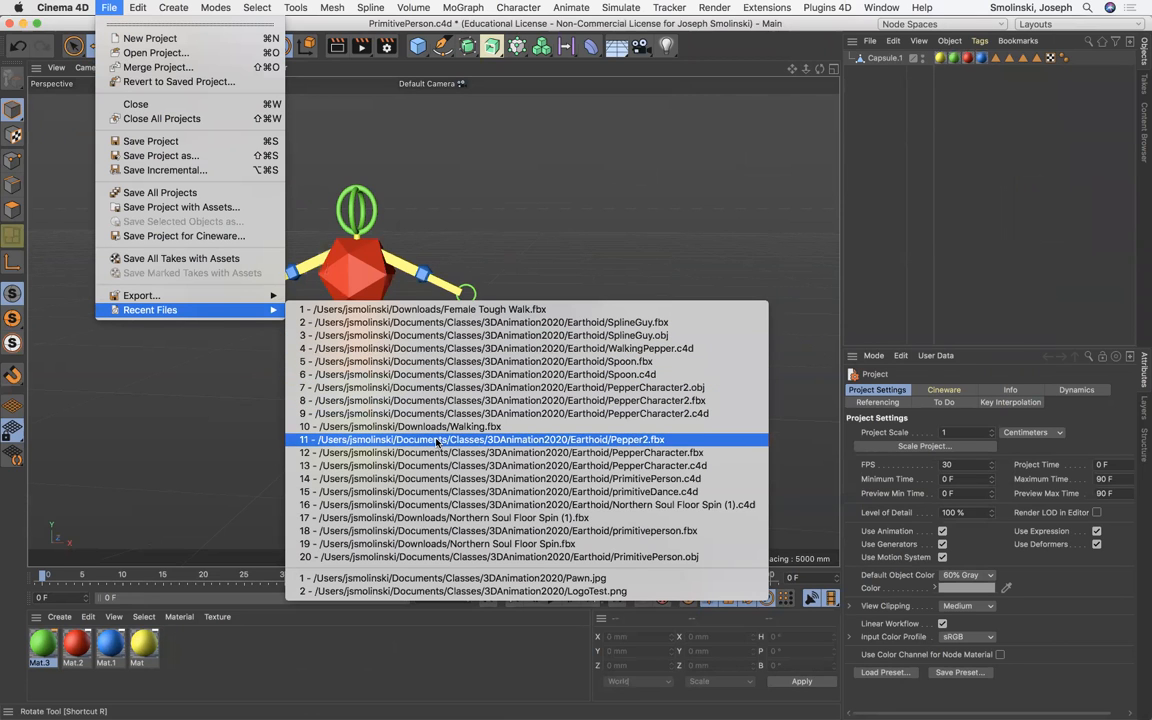
{"action": "left_click", "coordinate": [455, 492]}
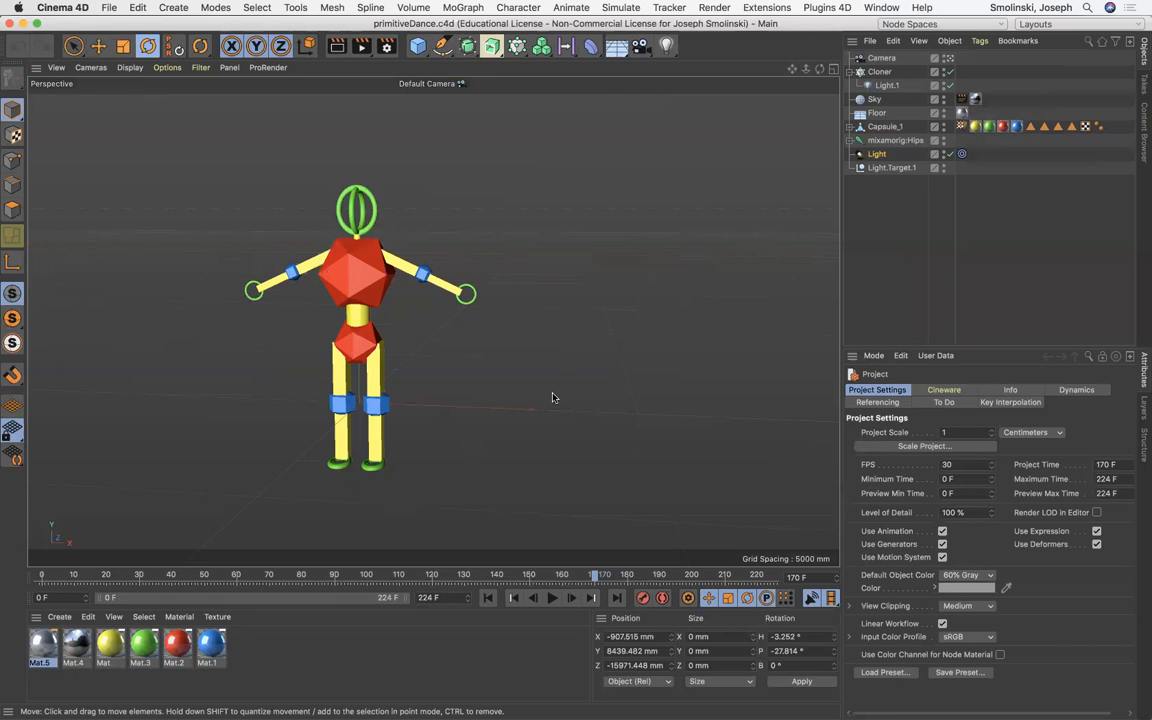
- Rewind the dance animation to its first frame, play it to examine the character's motion, and stop playback
{"action": "left_click", "coordinate": [489, 599]}
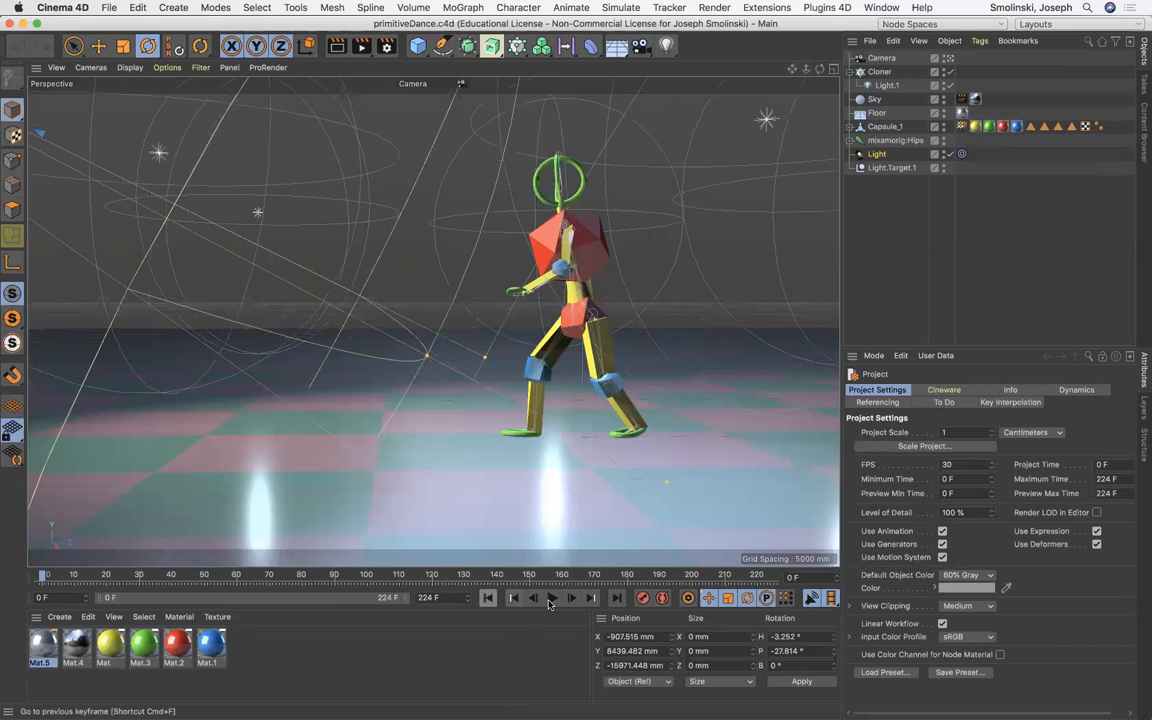
{"action": "left_click", "coordinate": [572, 598]}
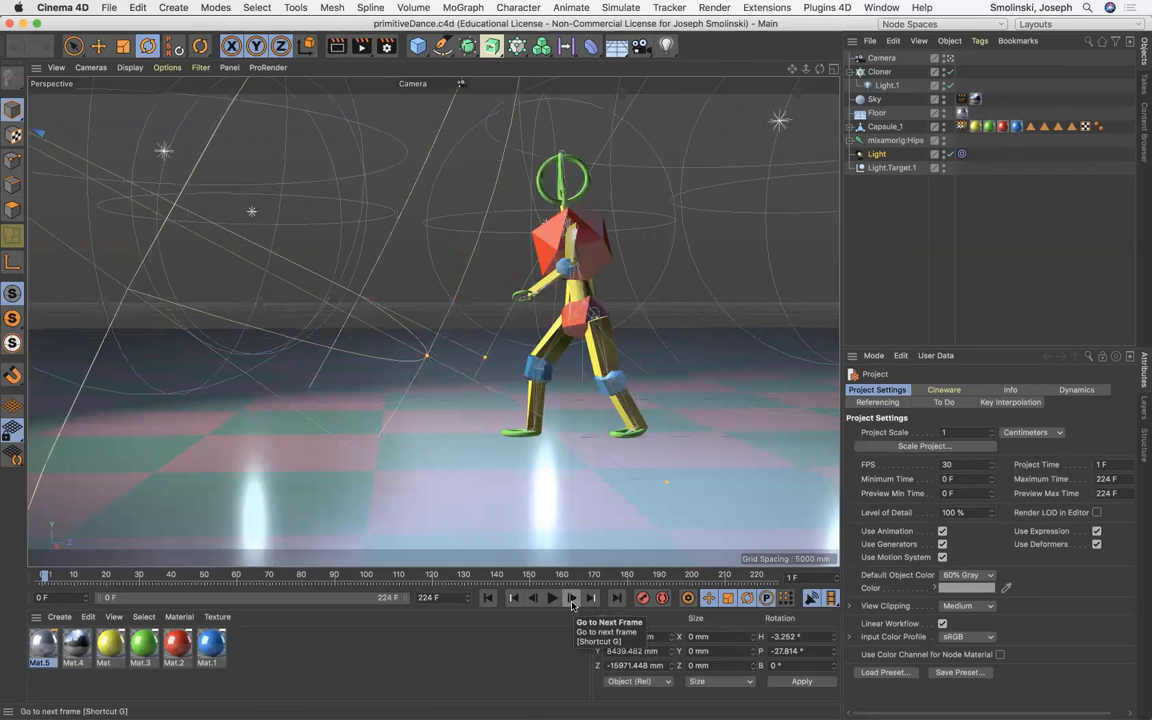
{"action": "left_click", "coordinate": [553, 598]}
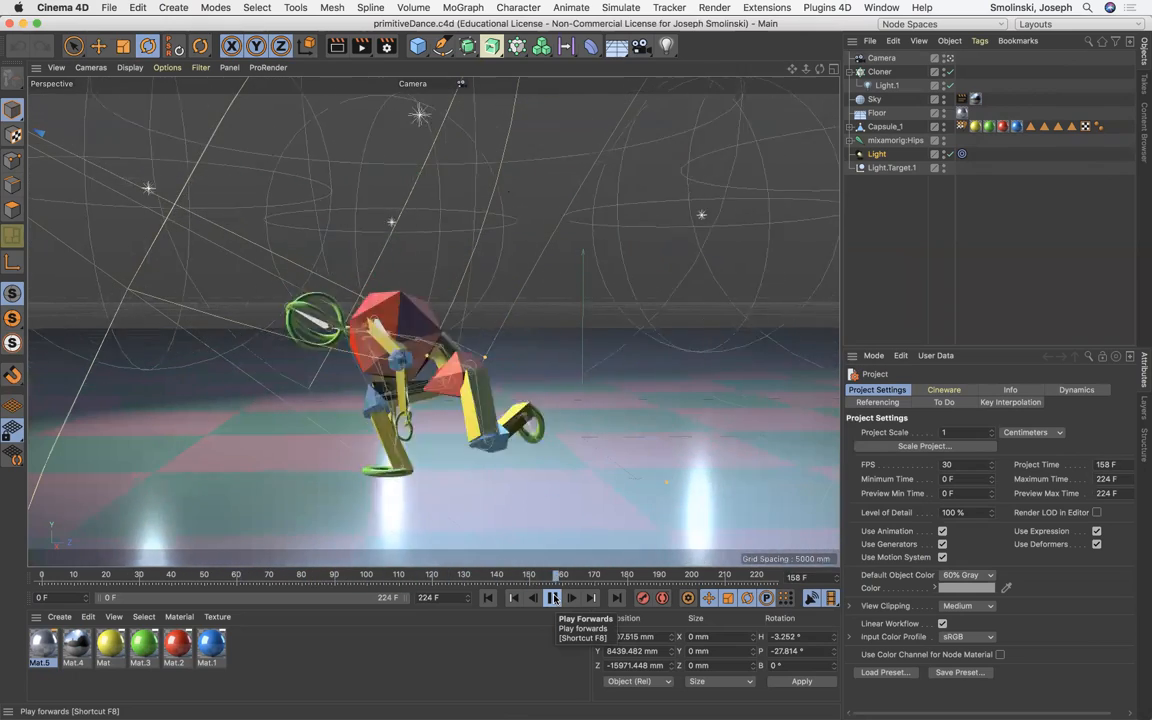
{"action": "left_click", "coordinate": [553, 598]}
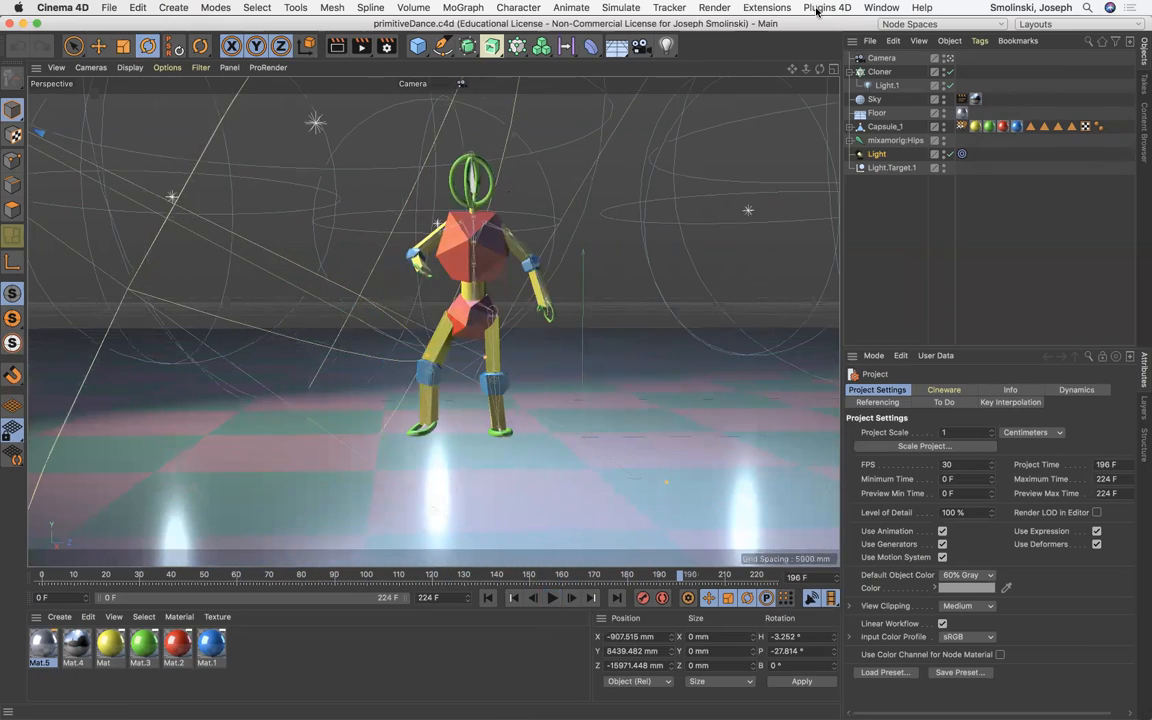
- Switch back to the PrimitivePerson.c4d project, then to the open Untitled 9 project
{"action": "left_click", "coordinate": [873, 10]}
{"action": "left_click", "coordinate": [912, 506]}
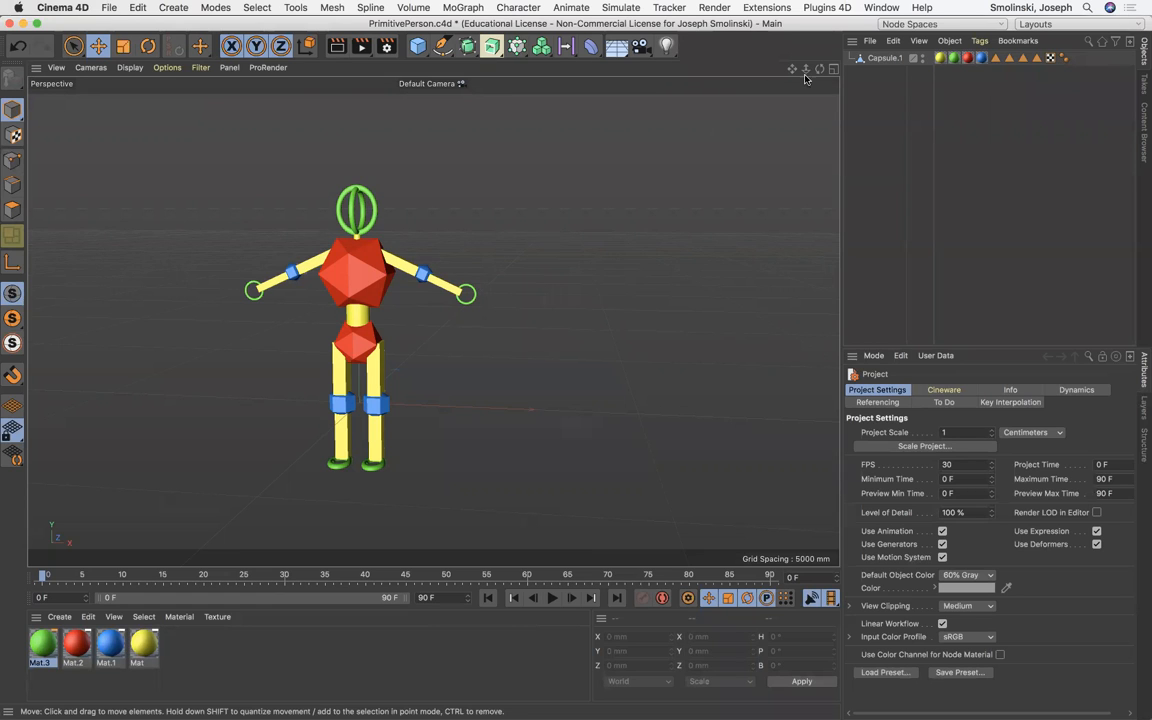
{"action": "left_click", "coordinate": [880, 8]}
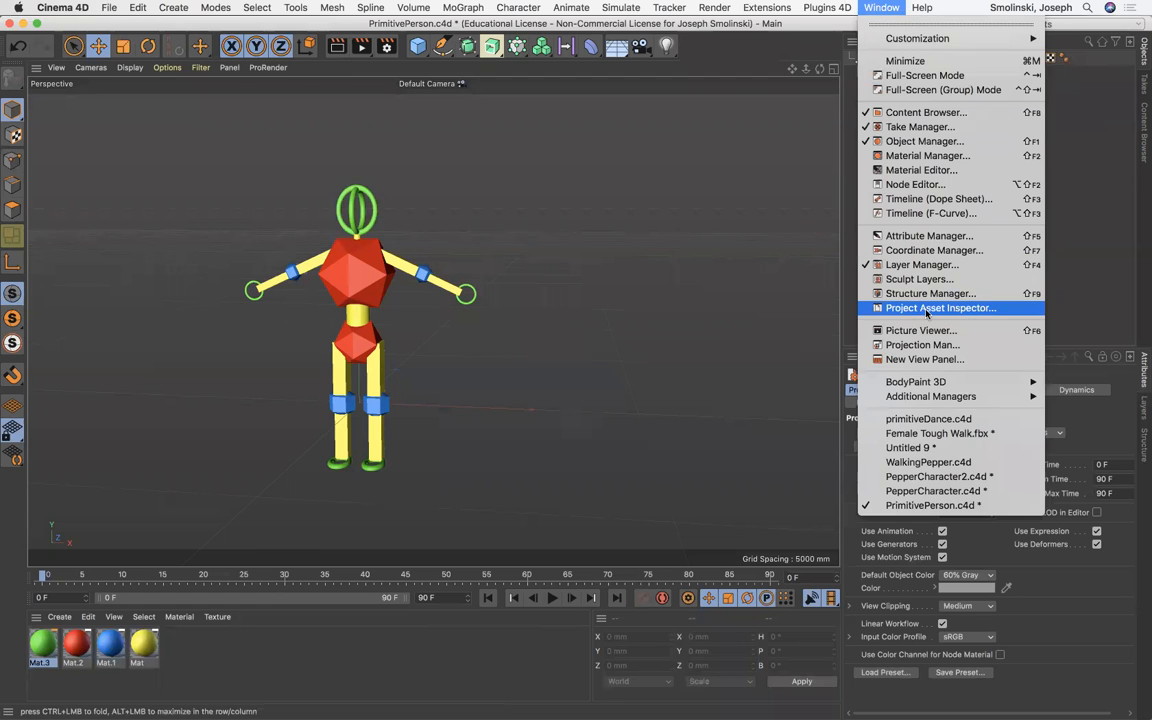
{"action": "mouse_move", "coordinate": [935, 400]}
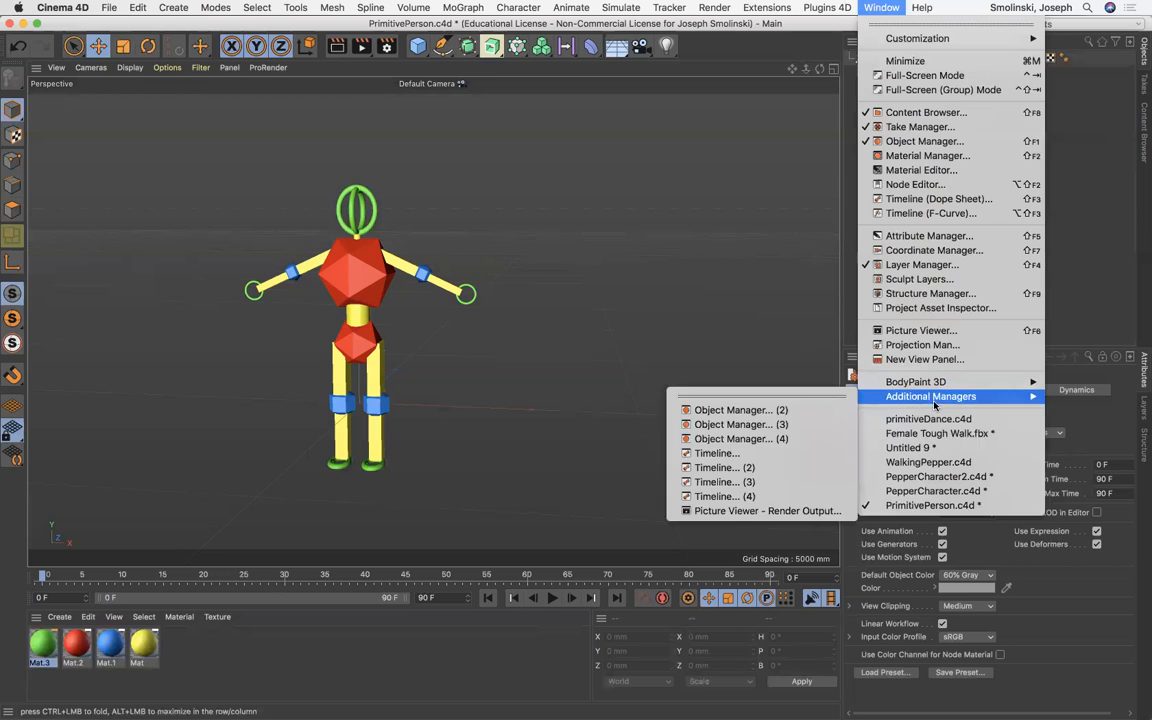
{"action": "left_click", "coordinate": [930, 447]}
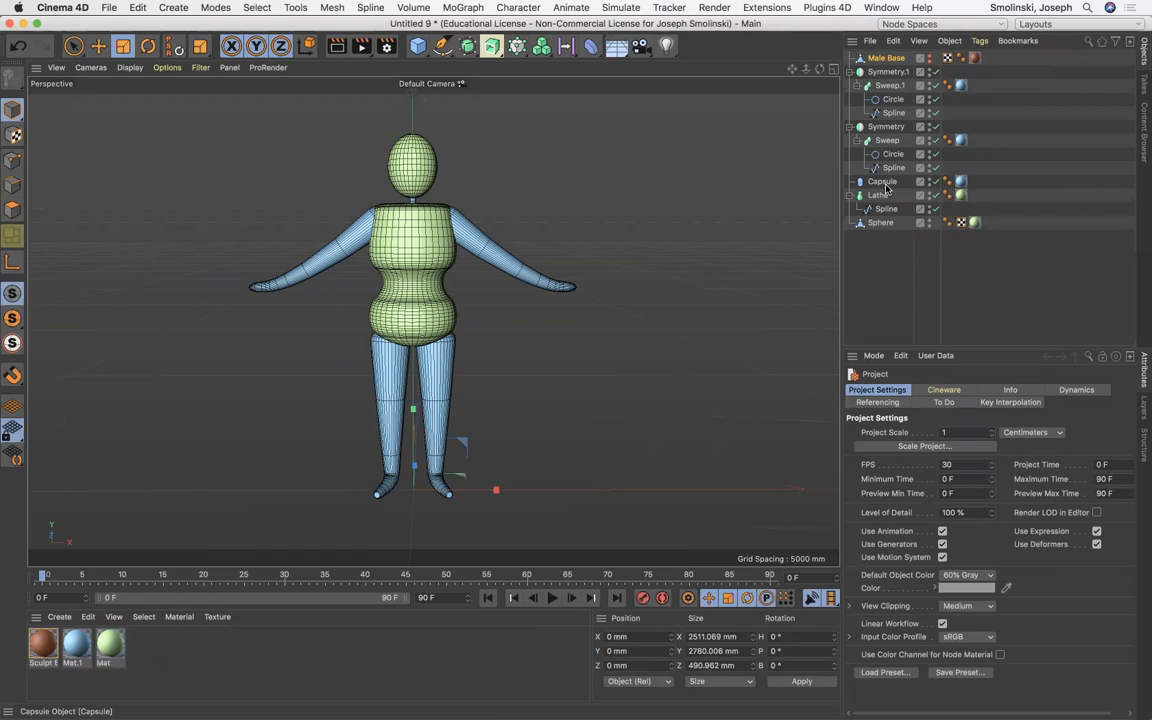
- Add a Symmetry object and a Sphere primitive to the character scene
{"action": "left_click", "coordinate": [467, 46]}
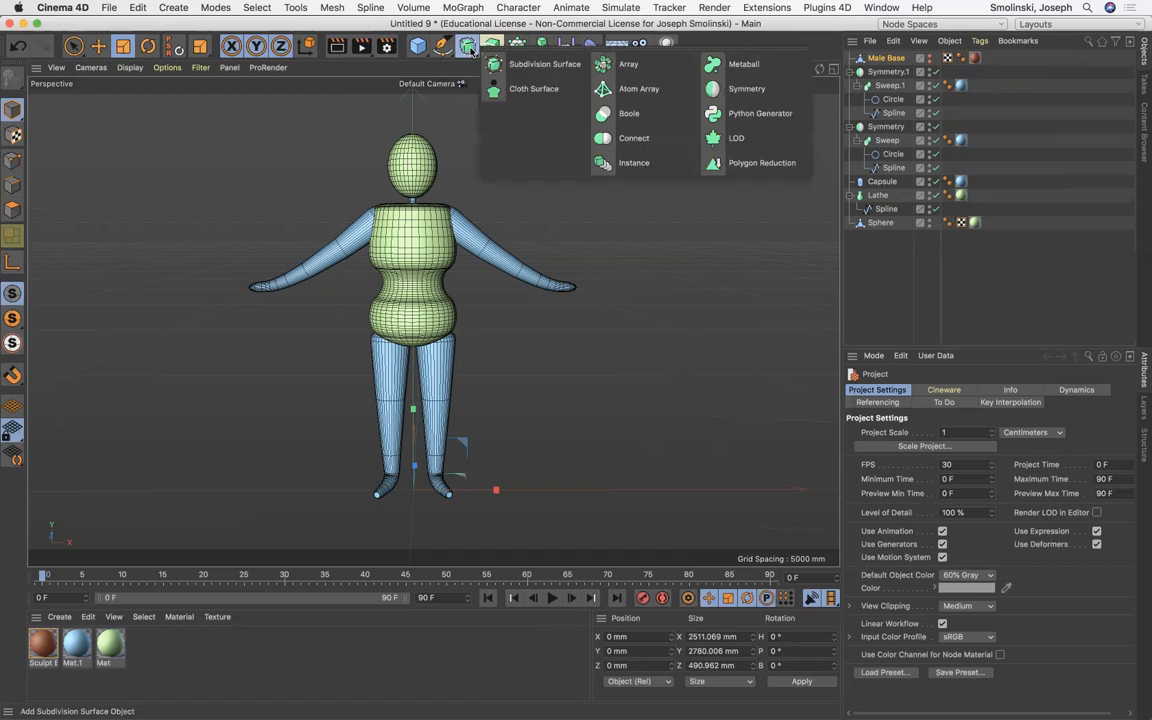
{"action": "left_click", "coordinate": [722, 89]}
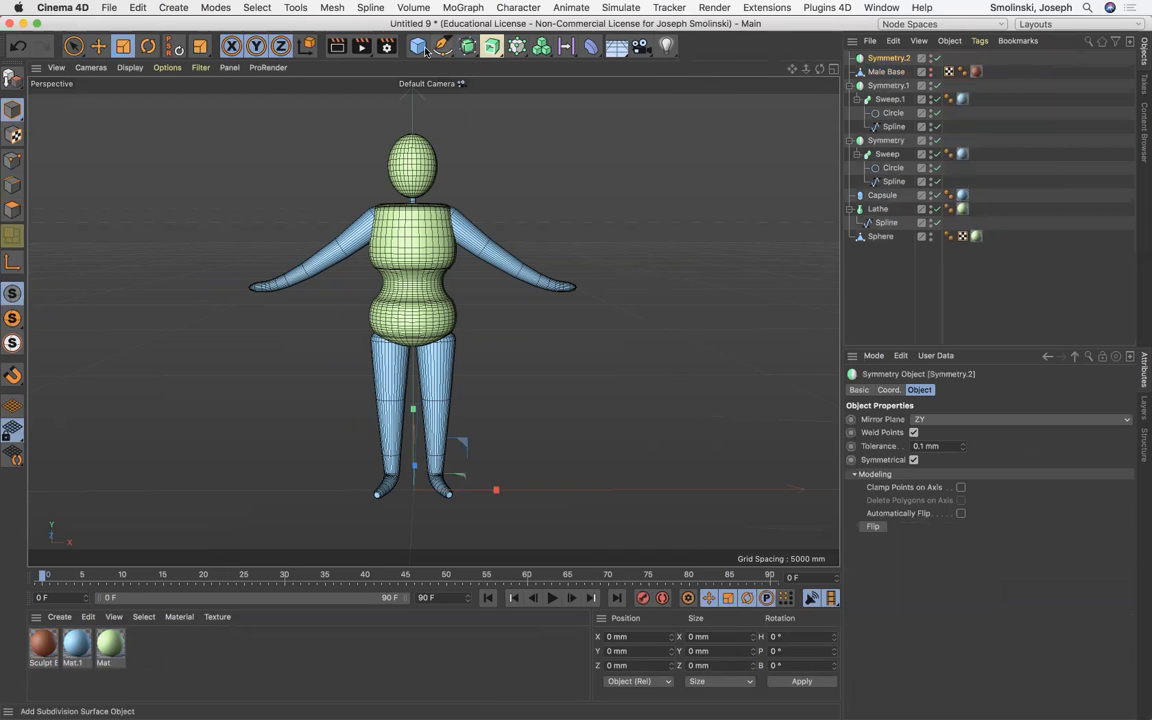
{"action": "left_click", "coordinate": [425, 50]}
{"action": "left_click", "coordinate": [690, 88]}
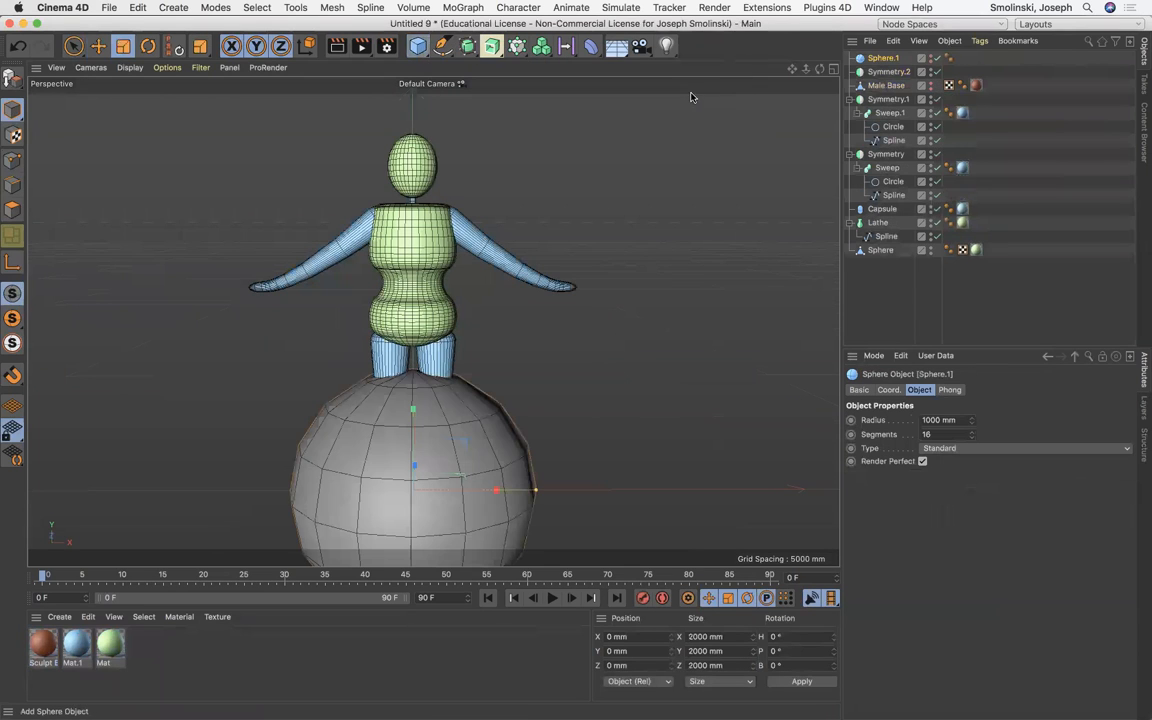
- Scale the new sphere down to about 429 mm in diameter and move it above the character's shoulder
{"action": "left_click_drag", "start_coordinate": [500, 450], "coordinate": [473, 341]}
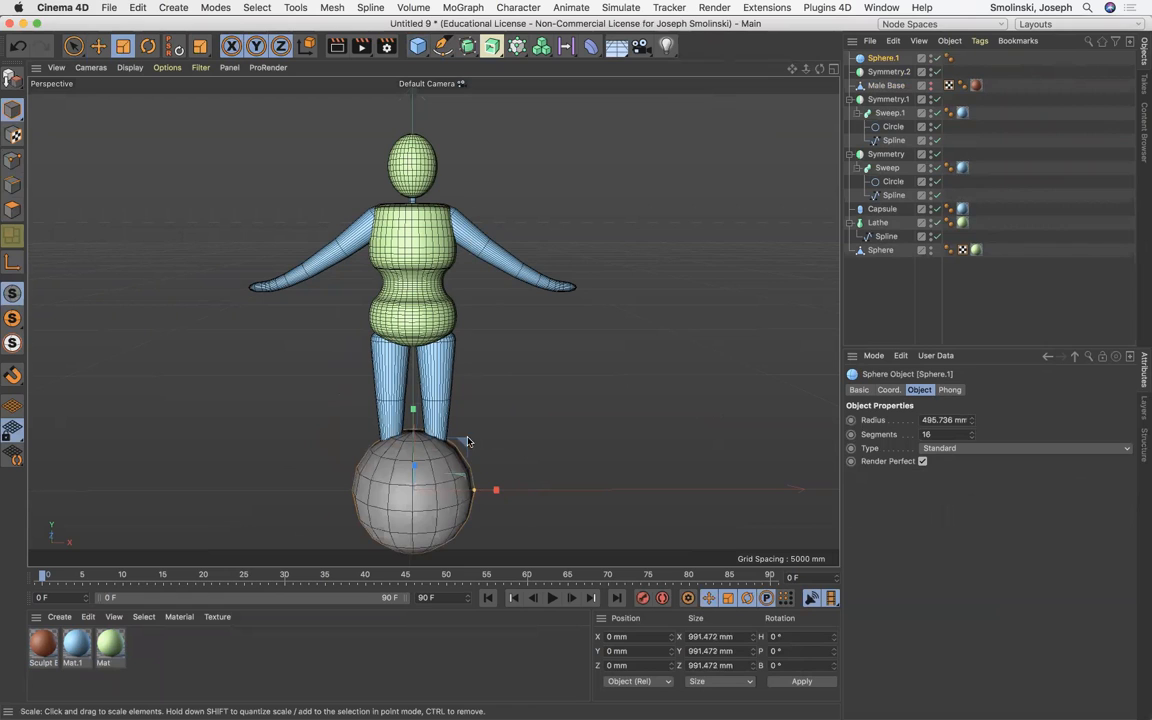
{"action": "left_click", "coordinate": [98, 46]}
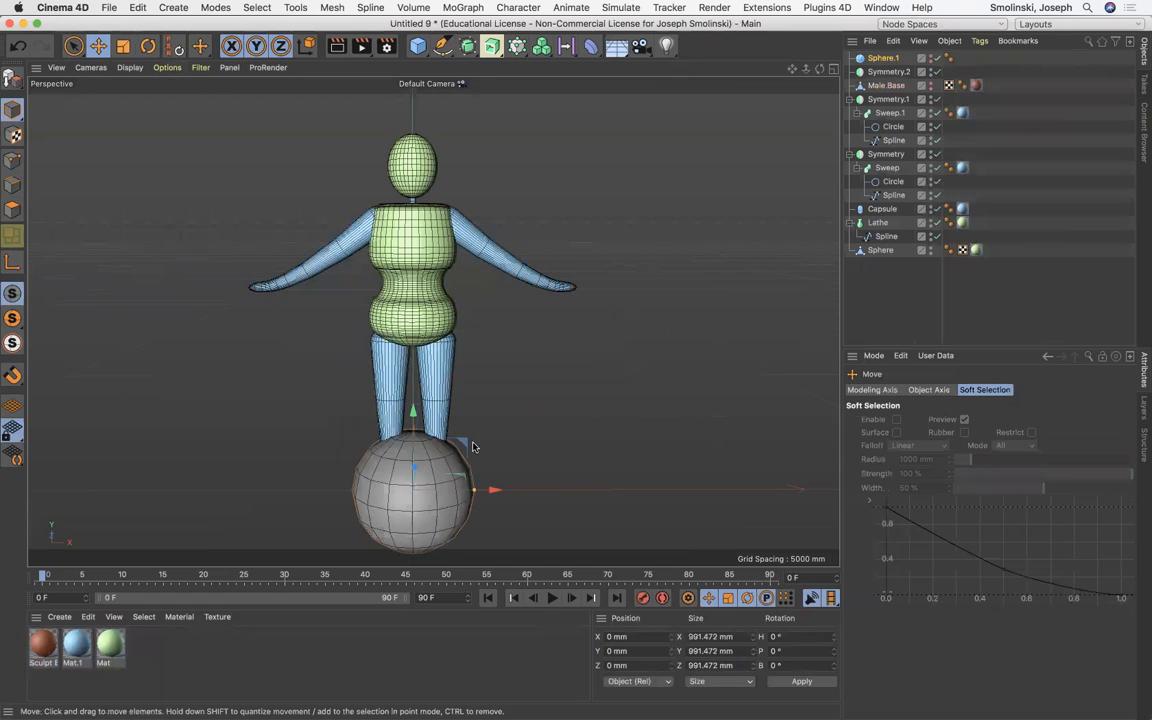
{"action": "left_click_drag", "start_coordinate": [473, 447], "coordinate": [517, 193]}
{"action": "left_click_drag", "start_coordinate": [535, 150], "coordinate": [507, 162]}
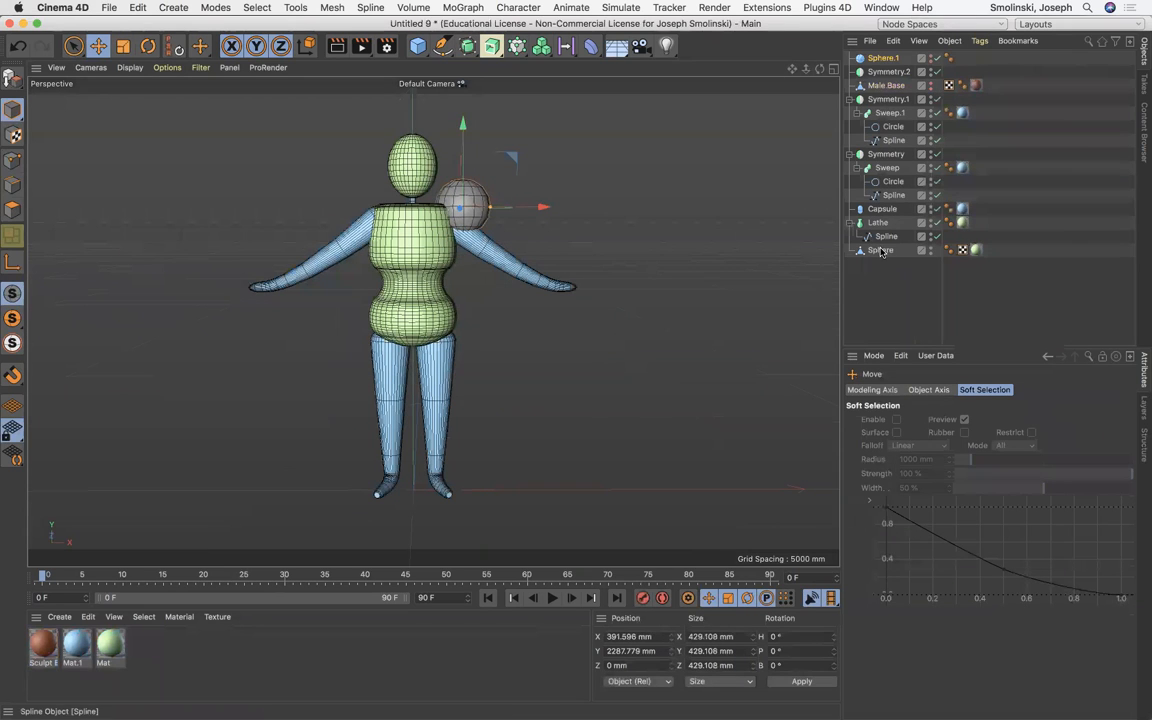
- Mirror the sphere by nesting it under the new Symmetry object, then delete that Symmetry object with the sphere
{"action": "left_click_drag", "start_coordinate": [883, 67], "coordinate": [884, 72]}
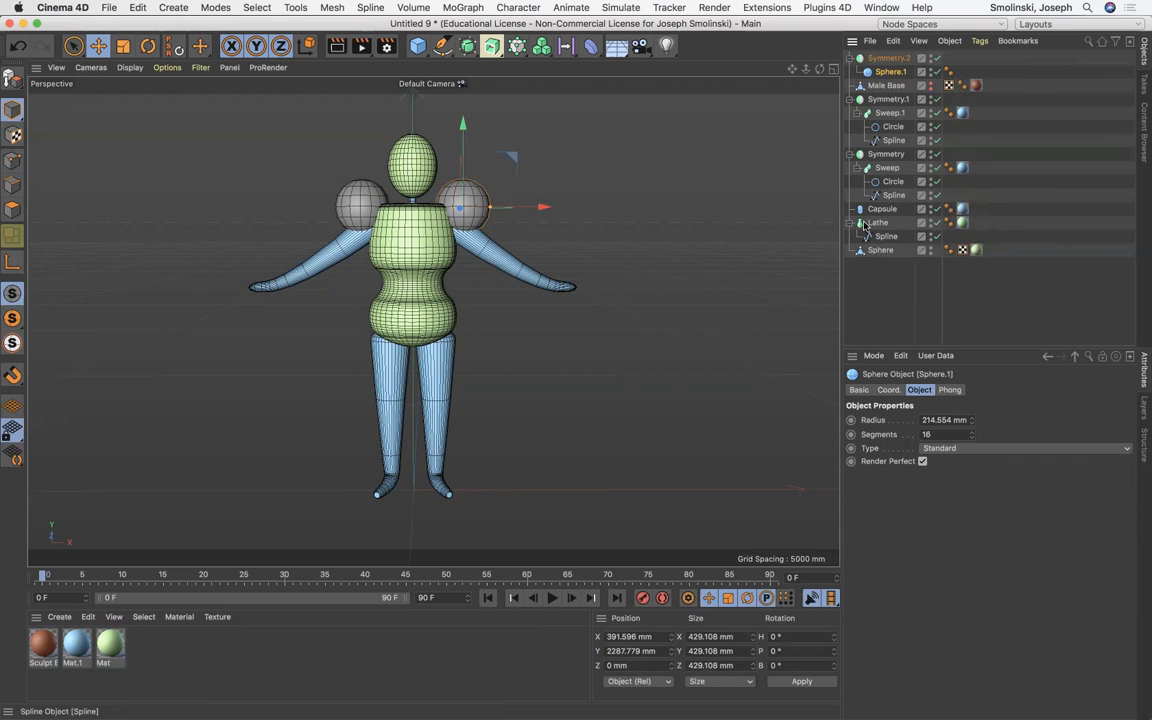
{"action": "left_click", "coordinate": [886, 60]}
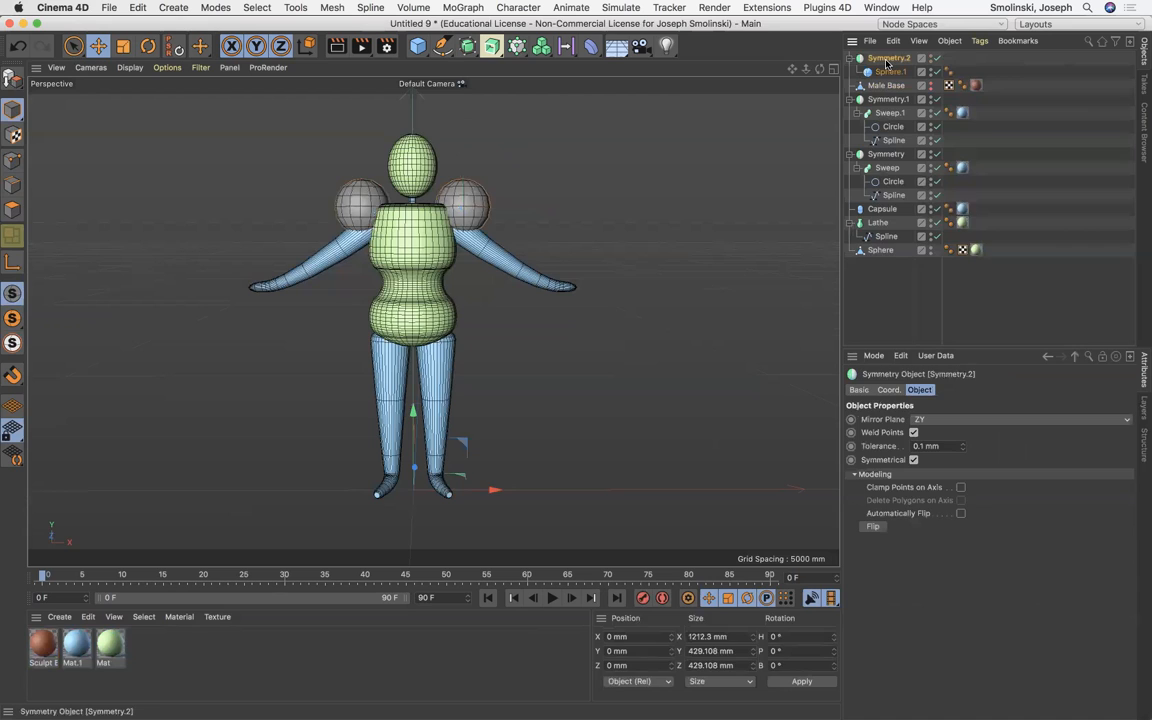
{"action": "key", "text": "Delete"}
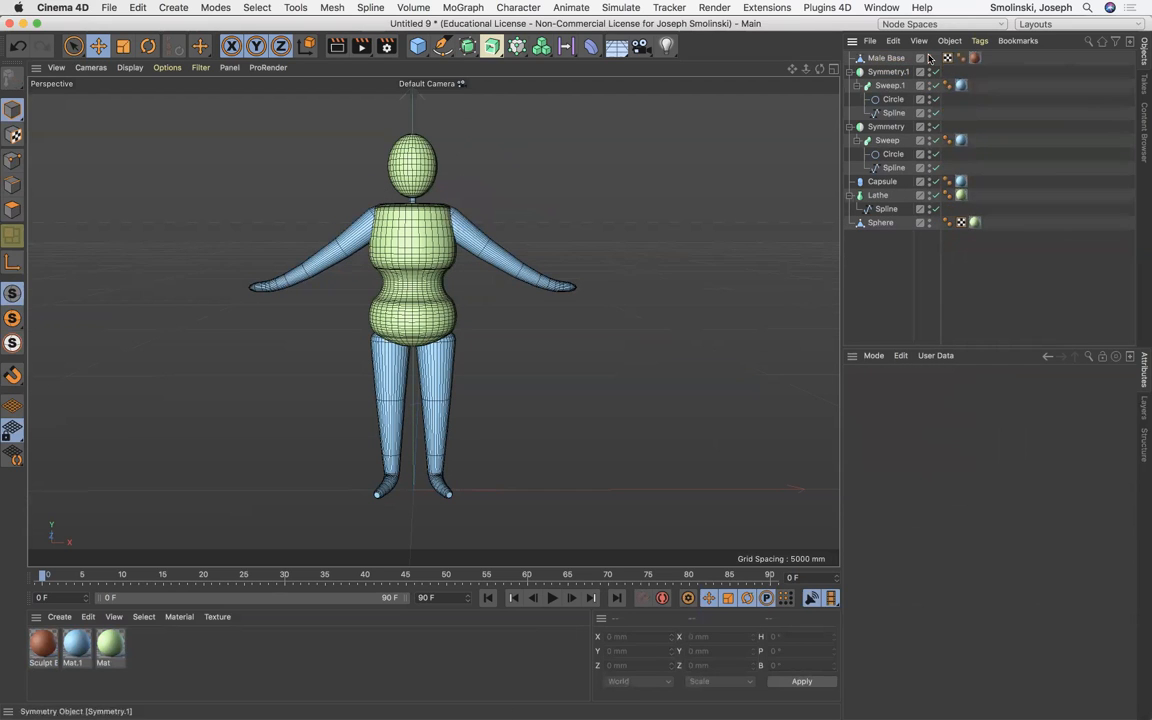
- Show the hidden Male Base model and compare it with the character's proportions in the four-view layout, framing the front view
{"action": "left_click", "coordinate": [928, 57]}
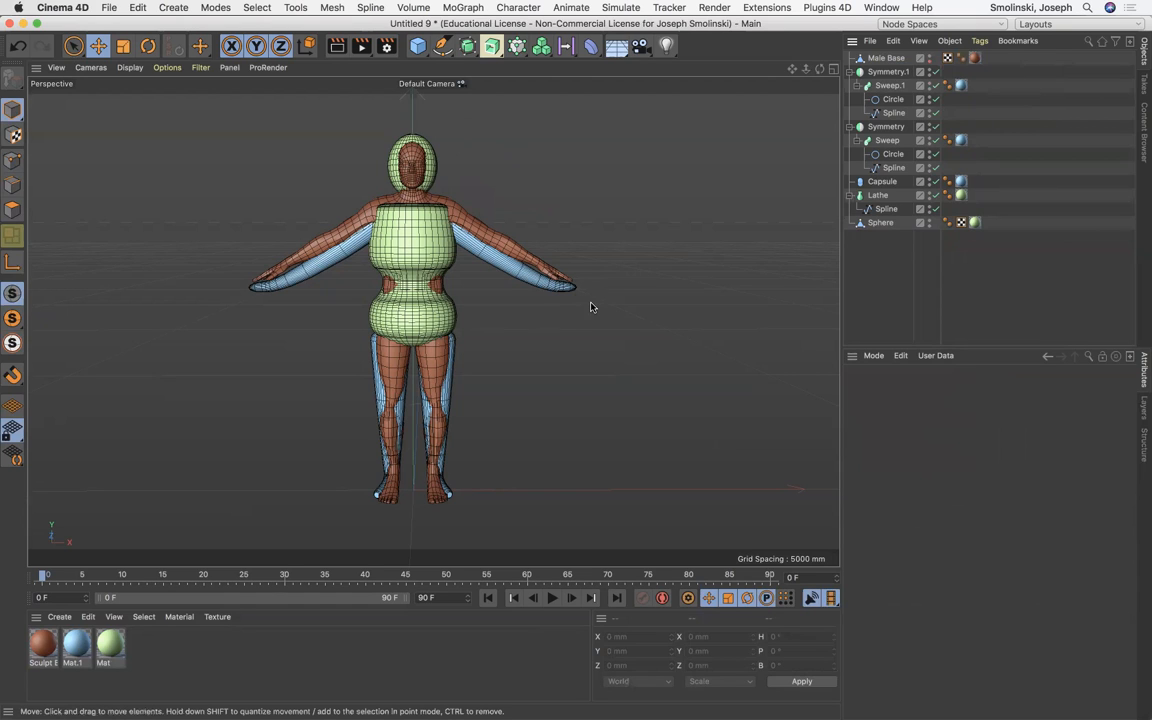
{"action": "left_click", "coordinate": [834, 68]}
{"action": "left_click_drag", "start_coordinate": [806, 322], "coordinate": [637, 448]}
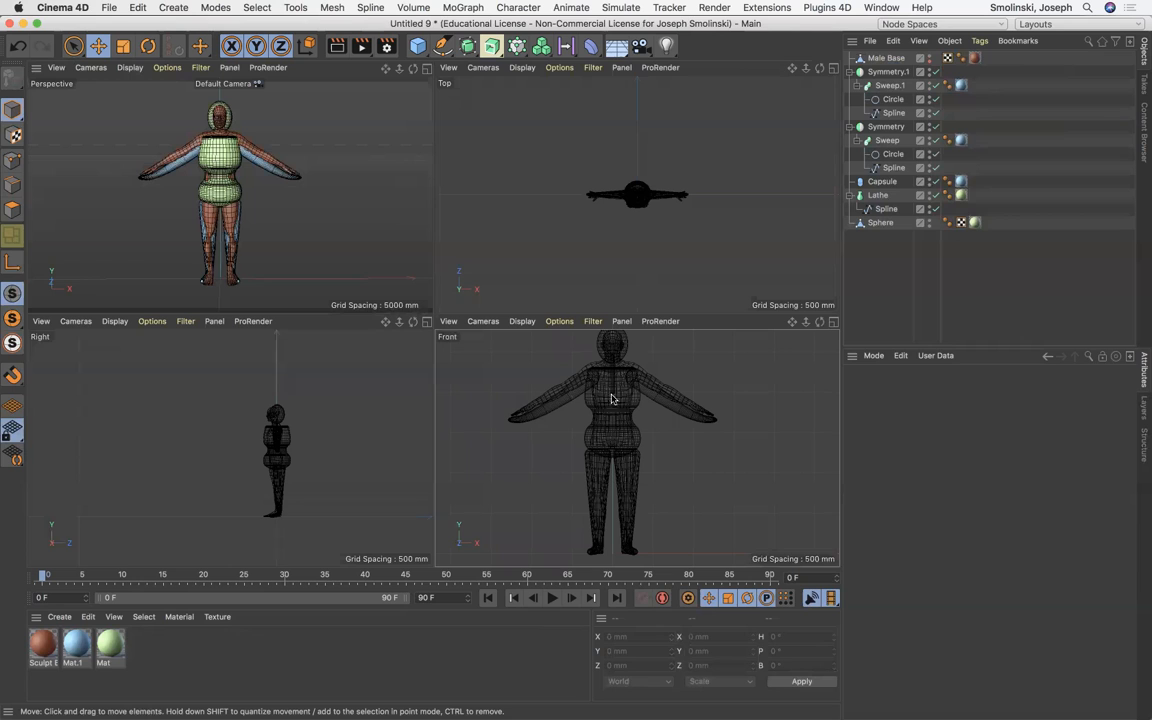
- Delete the Male Base object and its brown sculpt material from the scene
{"action": "left_click", "coordinate": [892, 60]}
{"action": "key", "text": "Delete"}
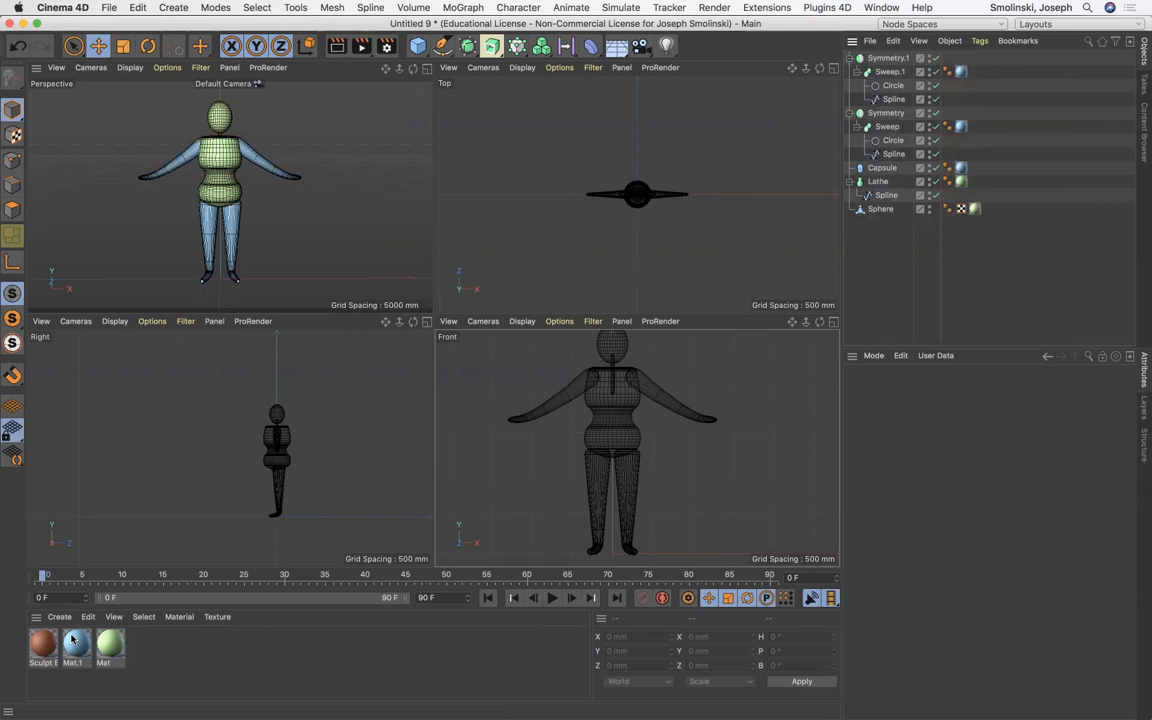
{"action": "left_click", "coordinate": [43, 645]}
{"action": "key", "text": "Delete"}
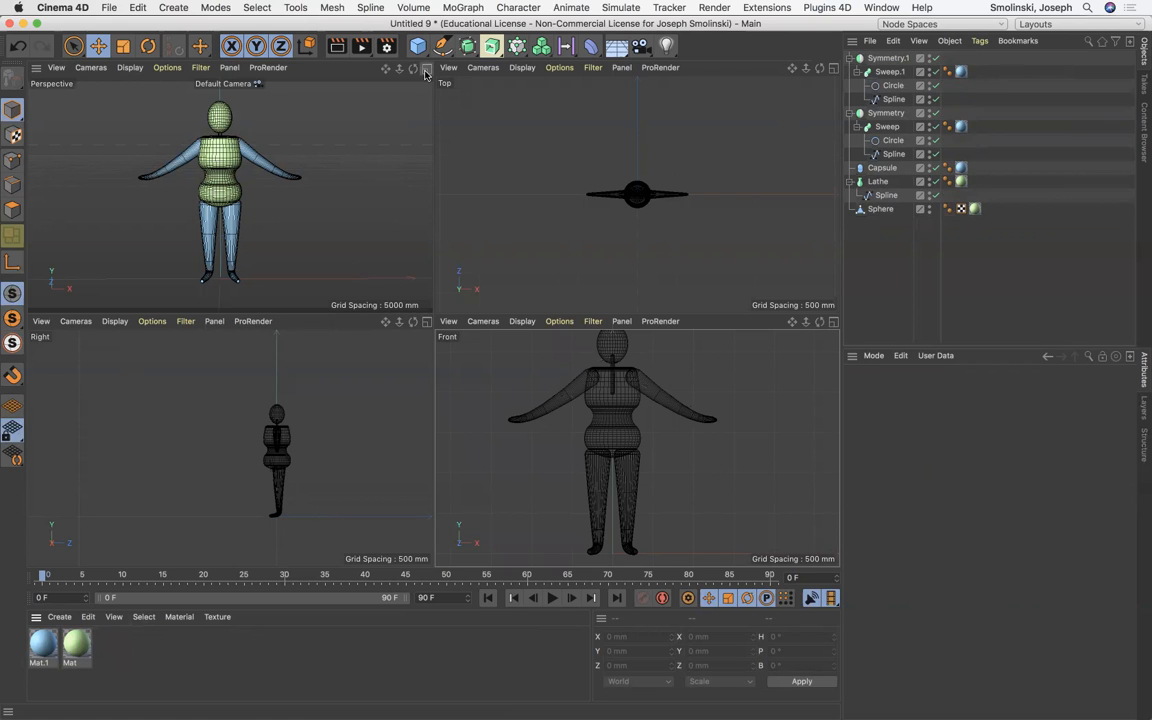
- Review the FBX export settings with file format Version 6.1 (2010), and cancel the export
{"action": "middle_click", "coordinate": [400, 243]}
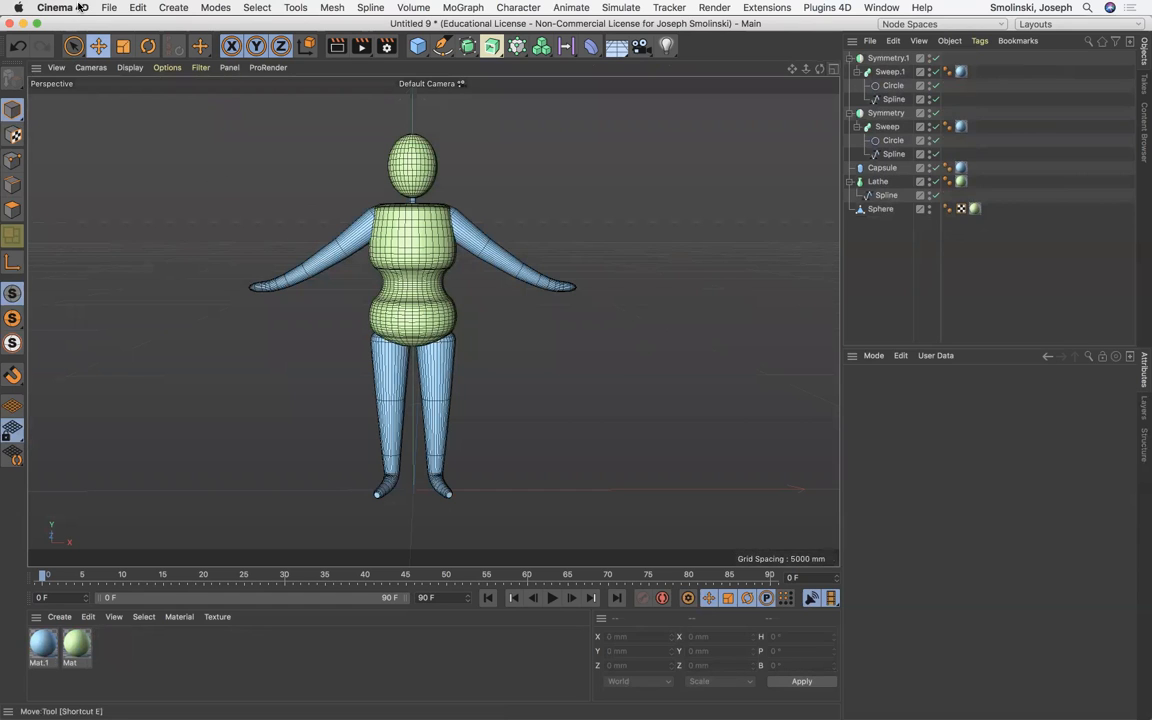
{"action": "left_click", "coordinate": [108, 8]}
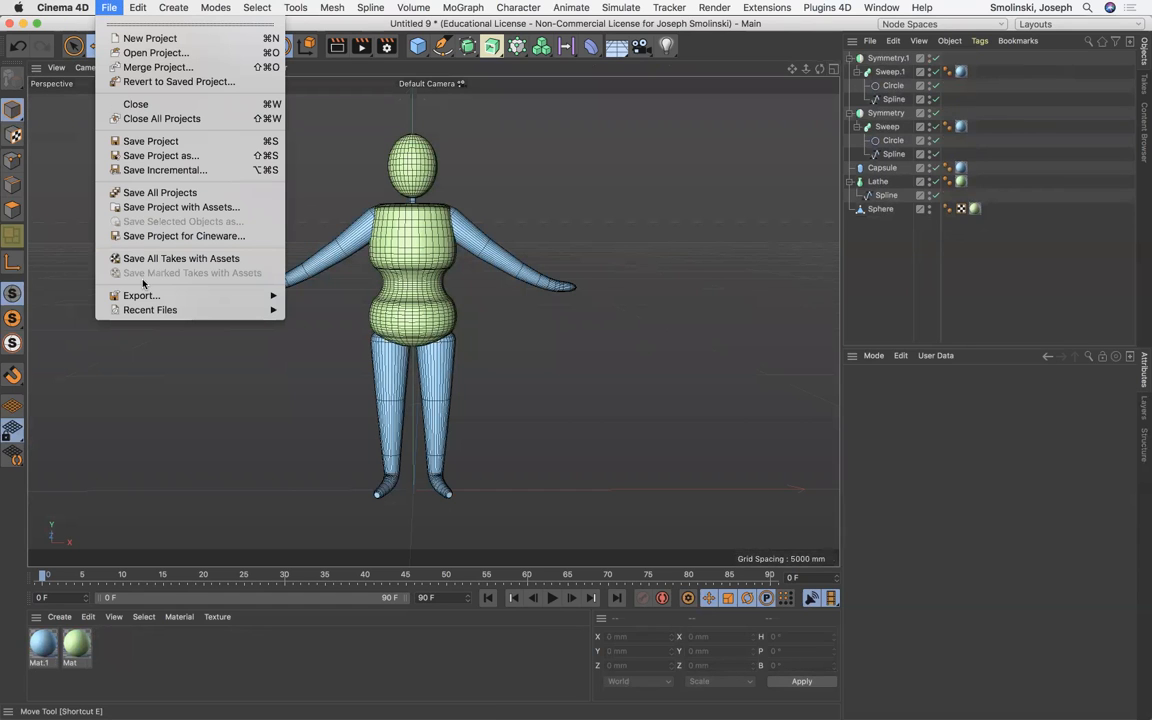
{"action": "mouse_move", "coordinate": [143, 298]}
{"action": "mouse_move", "coordinate": [276, 294]}
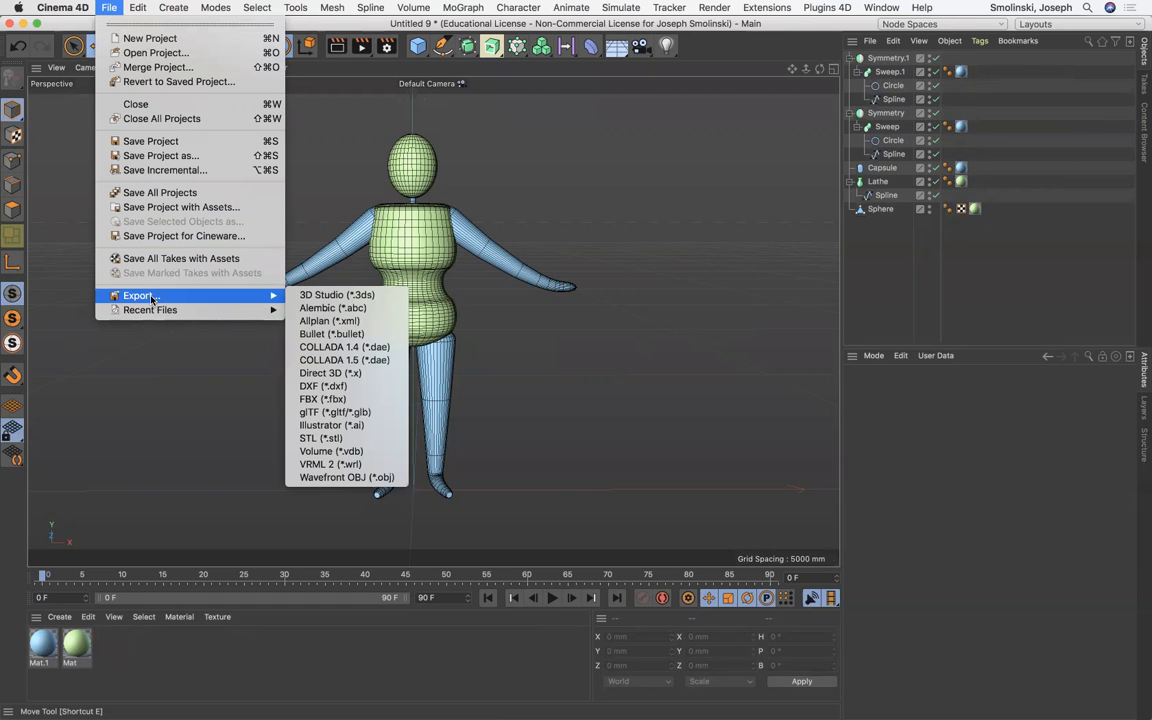
{"action": "left_click", "coordinate": [322, 398]}
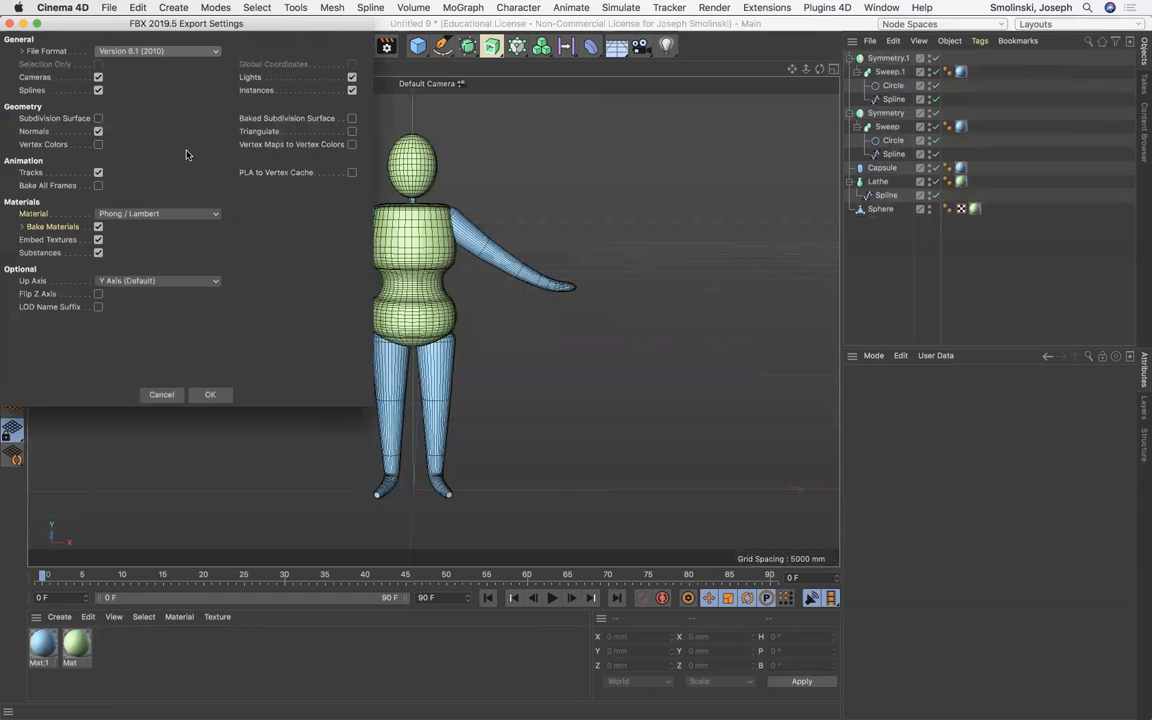
{"action": "left_click", "coordinate": [121, 51]}
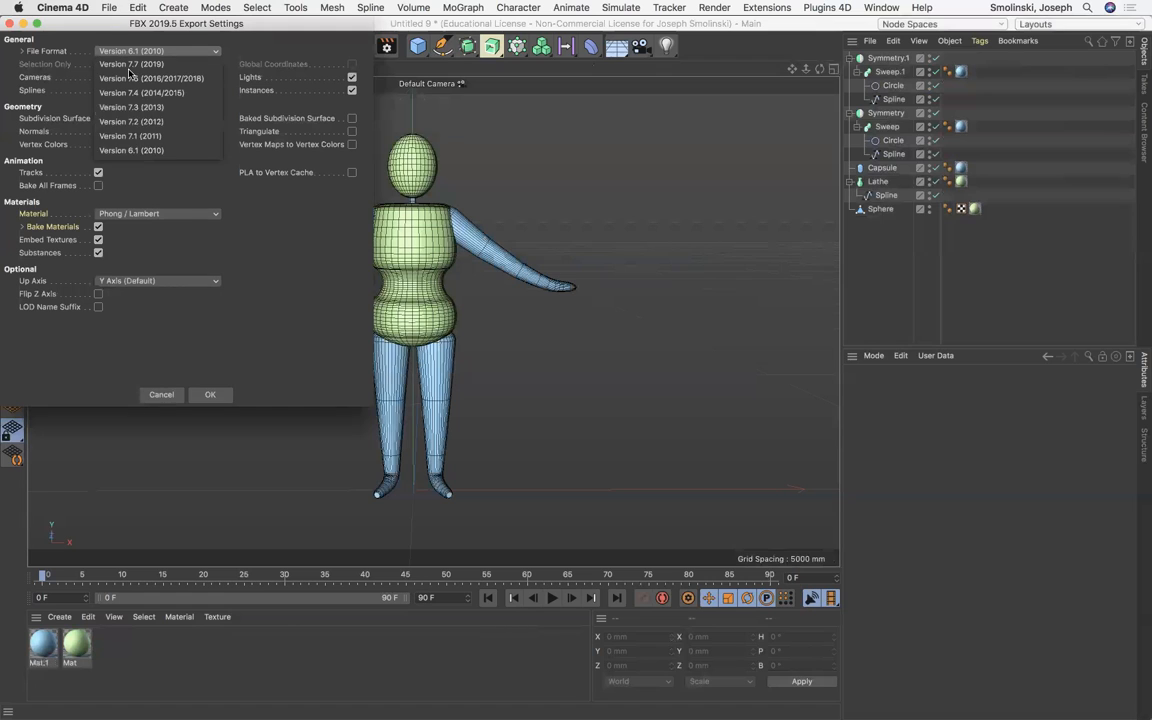
{"action": "left_click", "coordinate": [148, 151]}
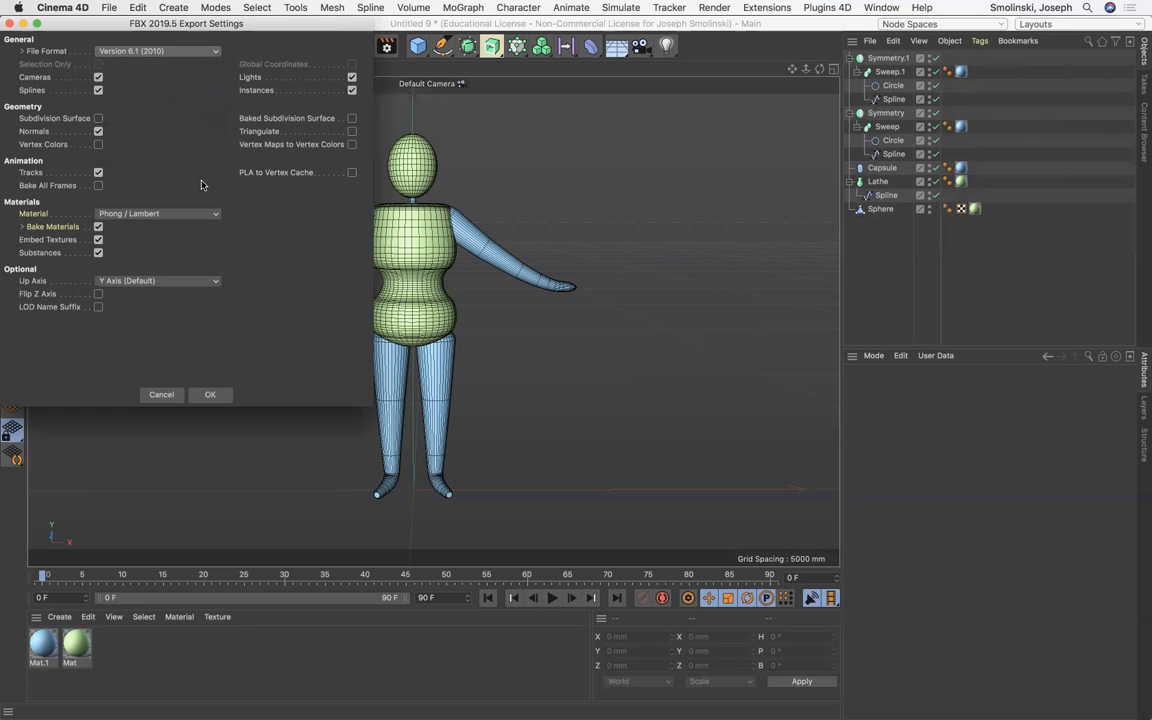
{"action": "left_click", "coordinate": [162, 395]}
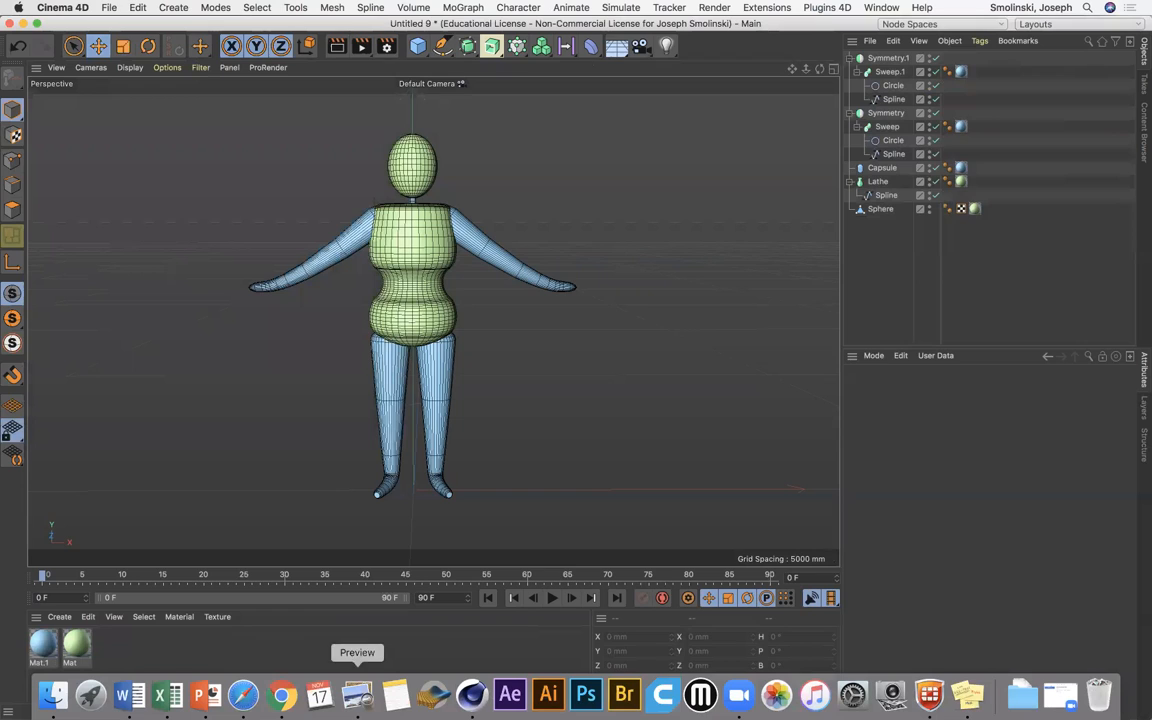
- Switch to Mixamo in Chrome and upload SplineGuy.fbx from the Earthoid folder as a new character
{"action": "left_click", "coordinate": [283, 695]}
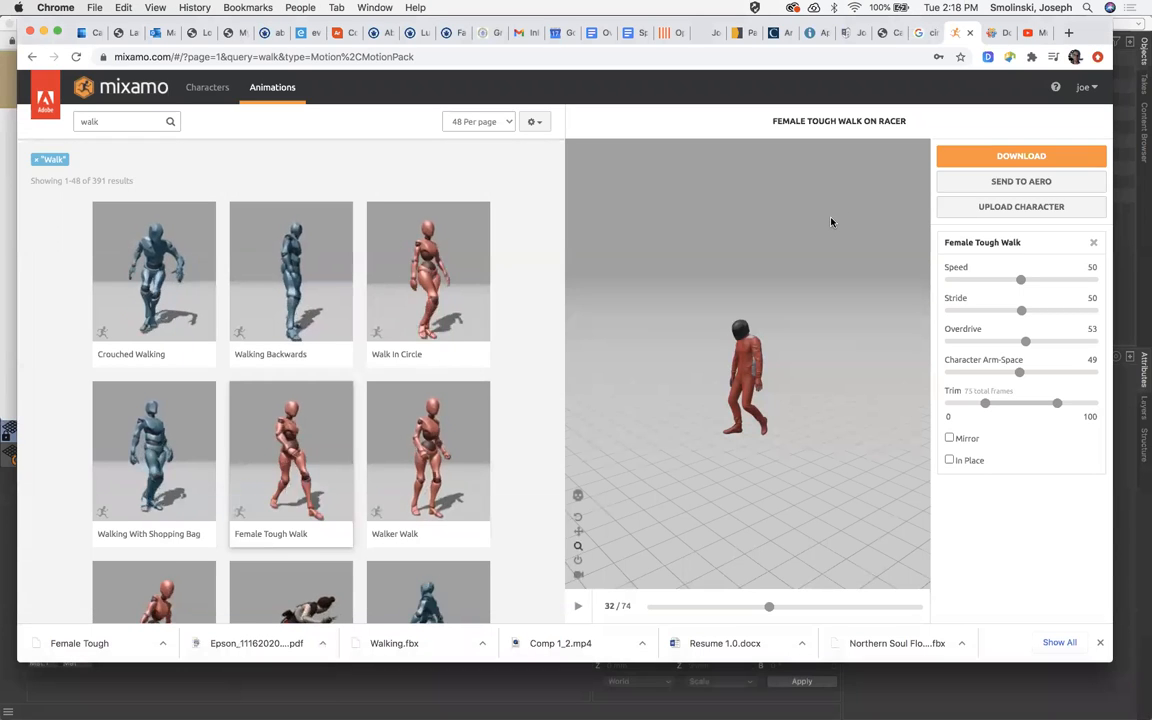
{"action": "left_click", "coordinate": [1020, 207]}
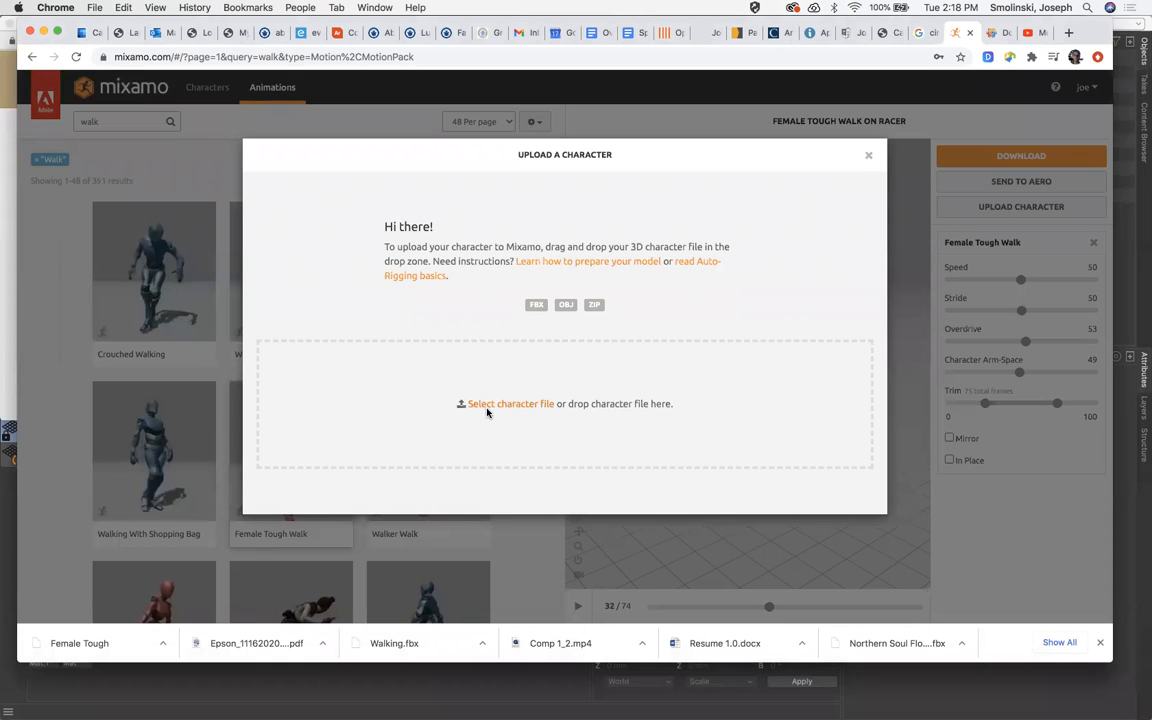
{"action": "left_click", "coordinate": [512, 404]}
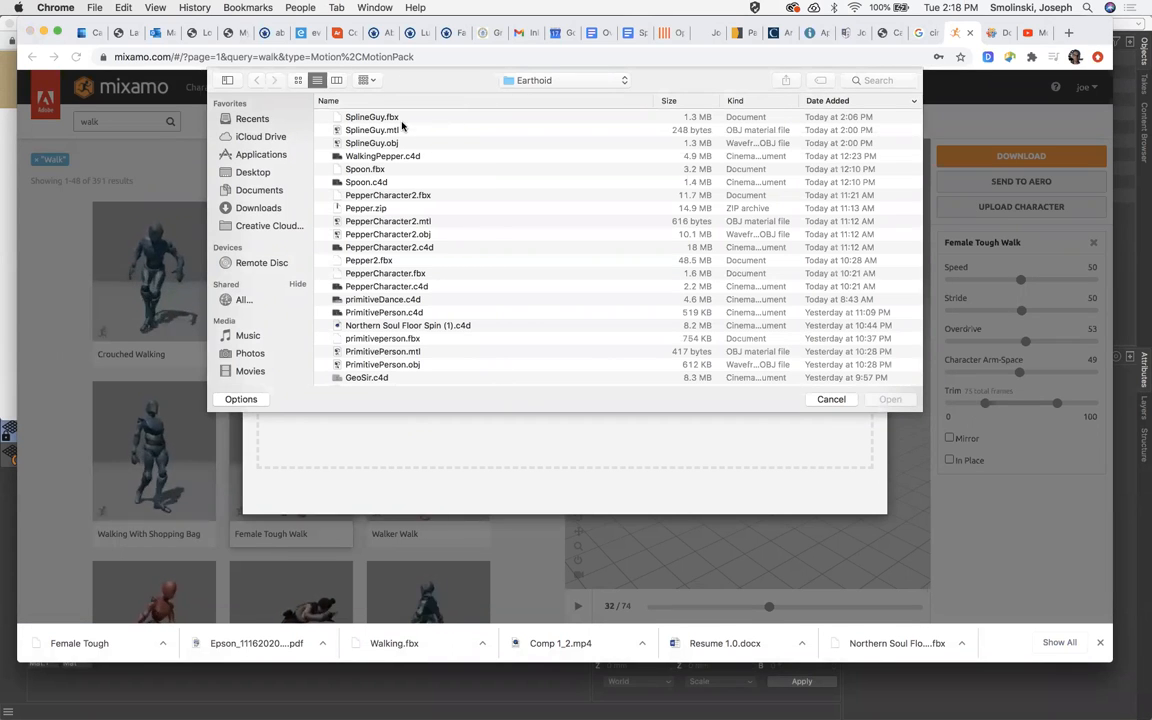
{"action": "left_click", "coordinate": [348, 121]}
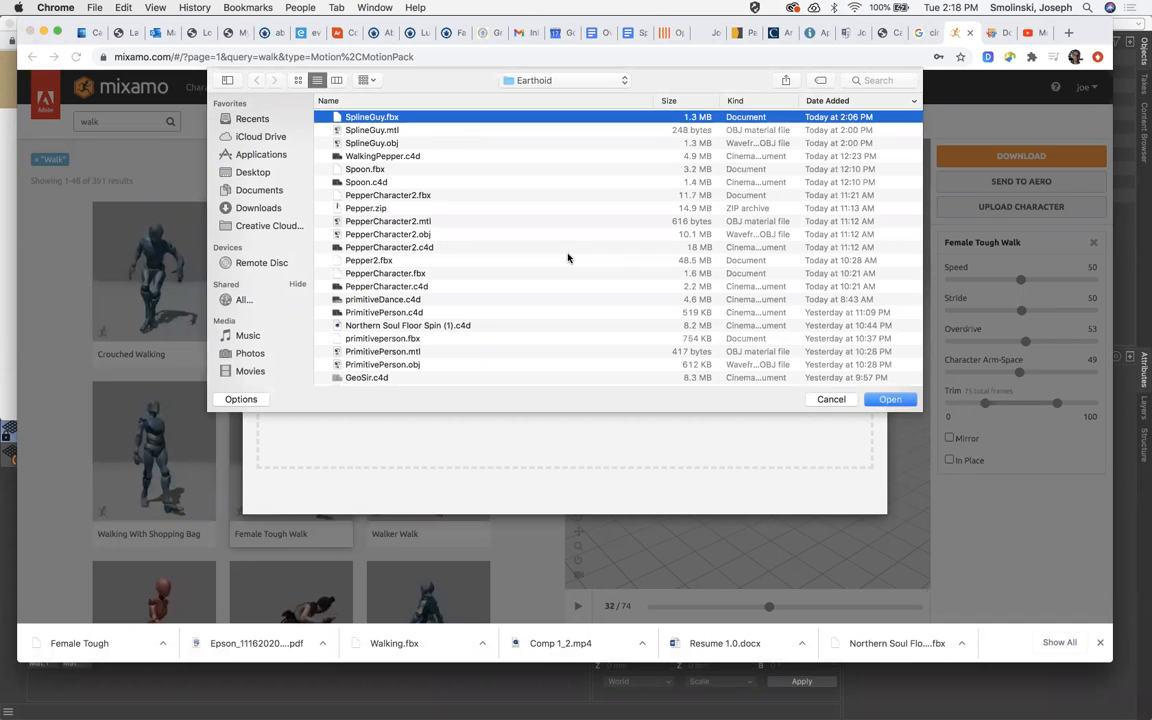
{"action": "left_click", "coordinate": [888, 399]}
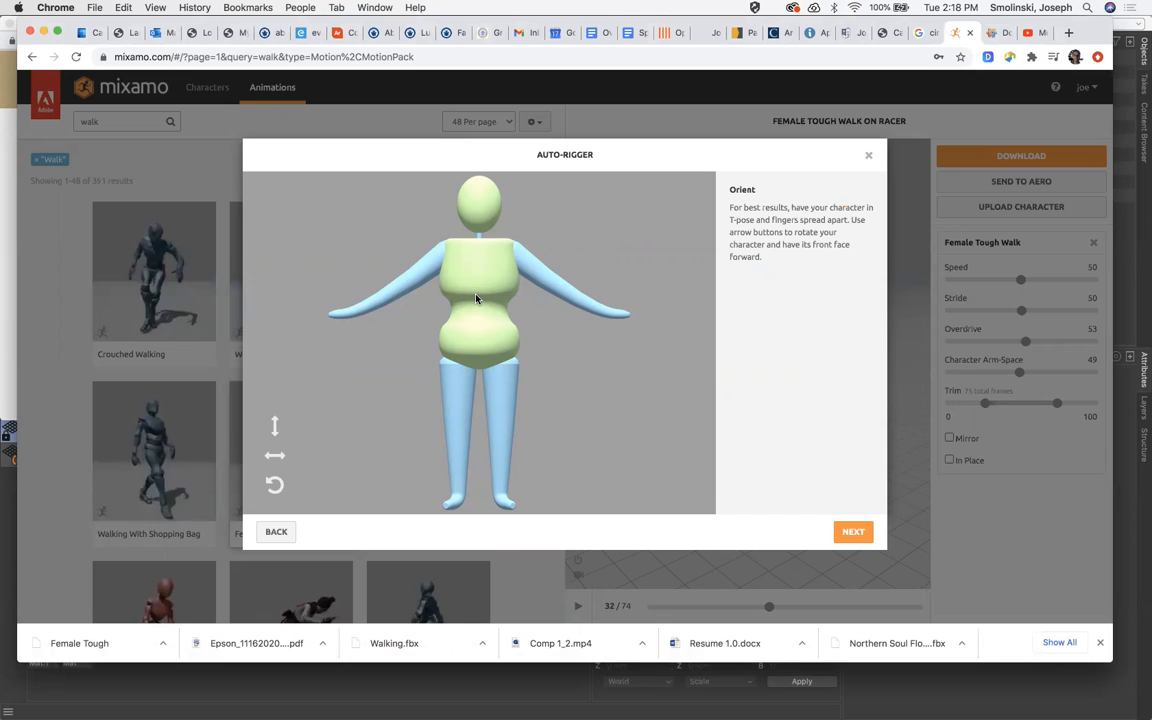
- Turn the character through full rotations on the Y and Z axes, and accept the upright, front-facing orientation
{"action": "left_click", "coordinate": [281, 456]}
{"action": "left_click", "coordinate": [281, 456]}
{"action": "left_click", "coordinate": [281, 456]}
{"action": "left_click", "coordinate": [281, 456]}
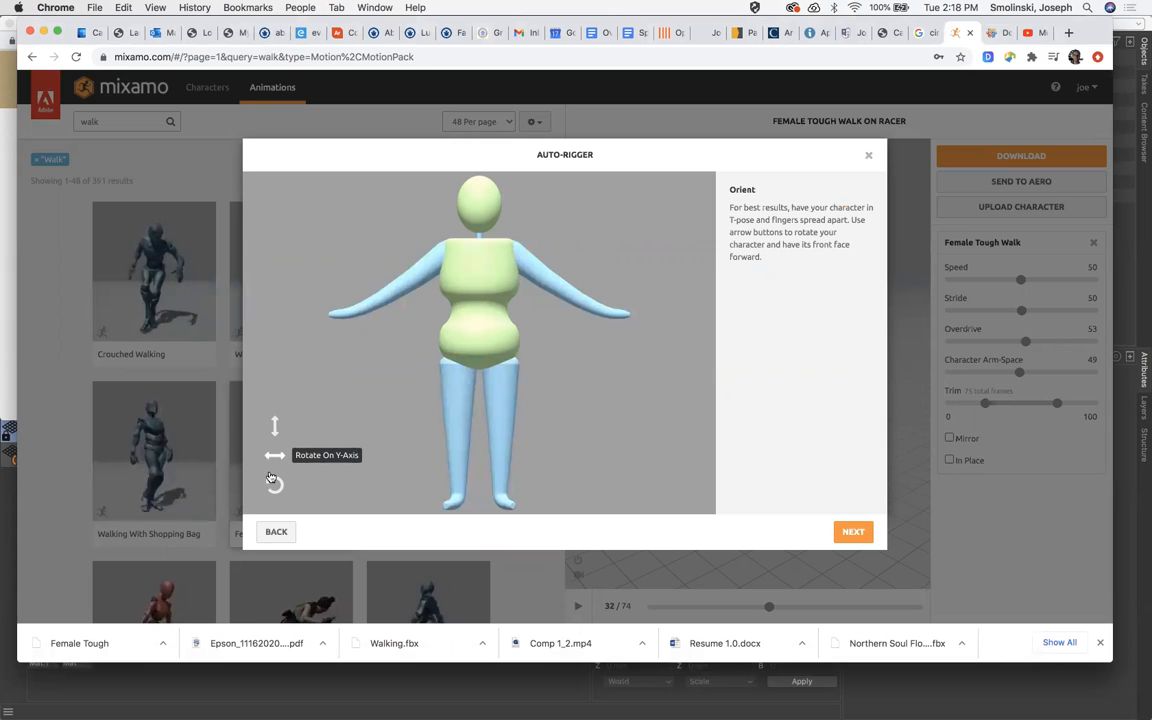
{"action": "left_click", "coordinate": [272, 484]}
{"action": "left_click", "coordinate": [272, 484]}
{"action": "left_click", "coordinate": [272, 484]}
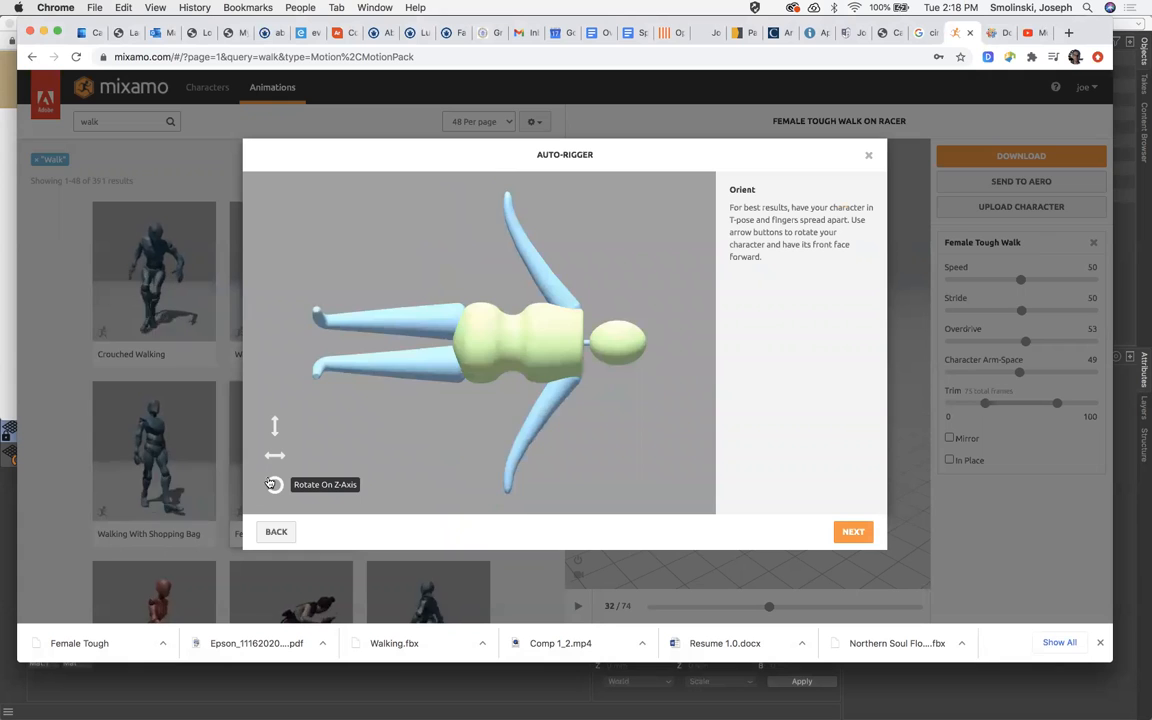
{"action": "left_click", "coordinate": [272, 484]}
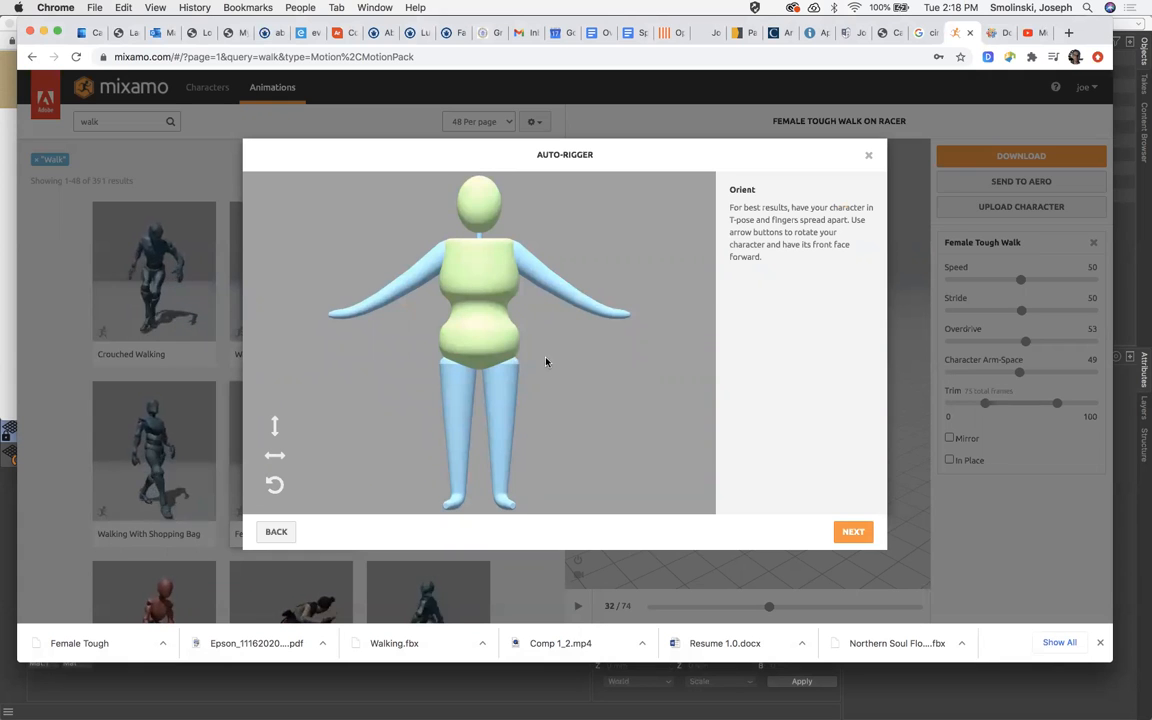
{"action": "left_click", "coordinate": [853, 531]}
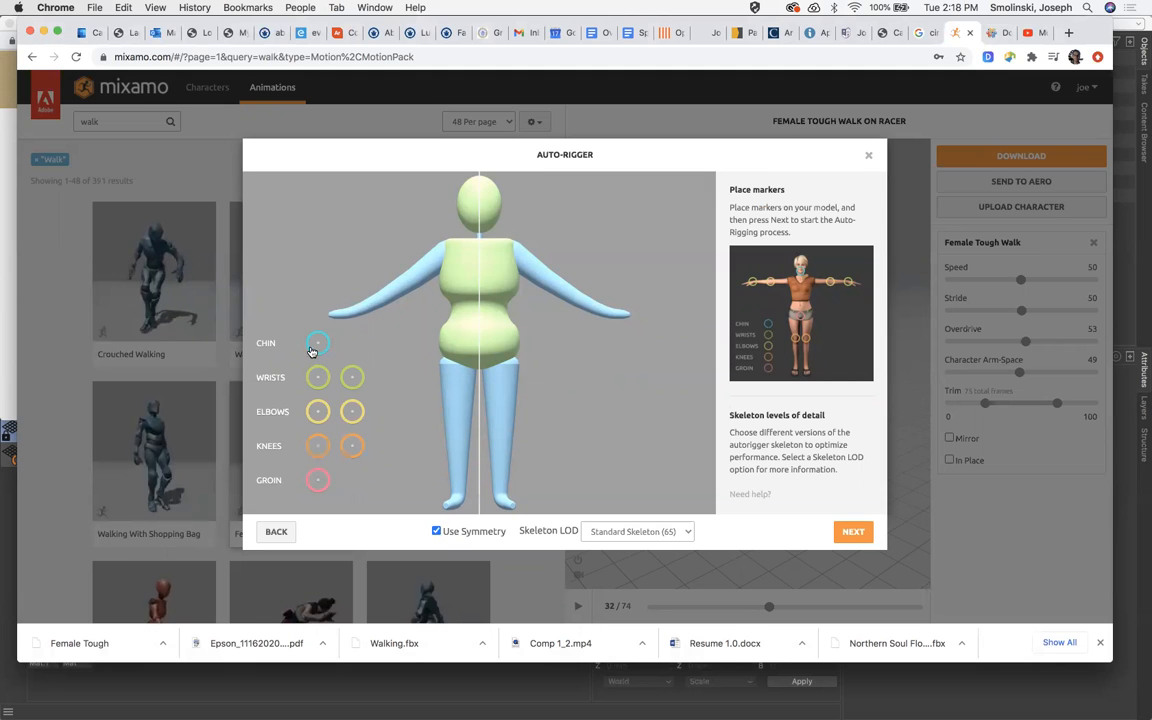
- Place the auto-rigger markers on the character's chin, wrists, elbows, knees and groin with symmetry on
{"action": "mouse_move", "coordinate": [317, 343]}
{"action": "left_mouse_down"}
{"action": "mouse_move", "coordinate": [378, 302]}
{"action": "mouse_move", "coordinate": [413, 218]}
{"action": "mouse_move", "coordinate": [480, 224]}
{"action": "left_mouse_up"}
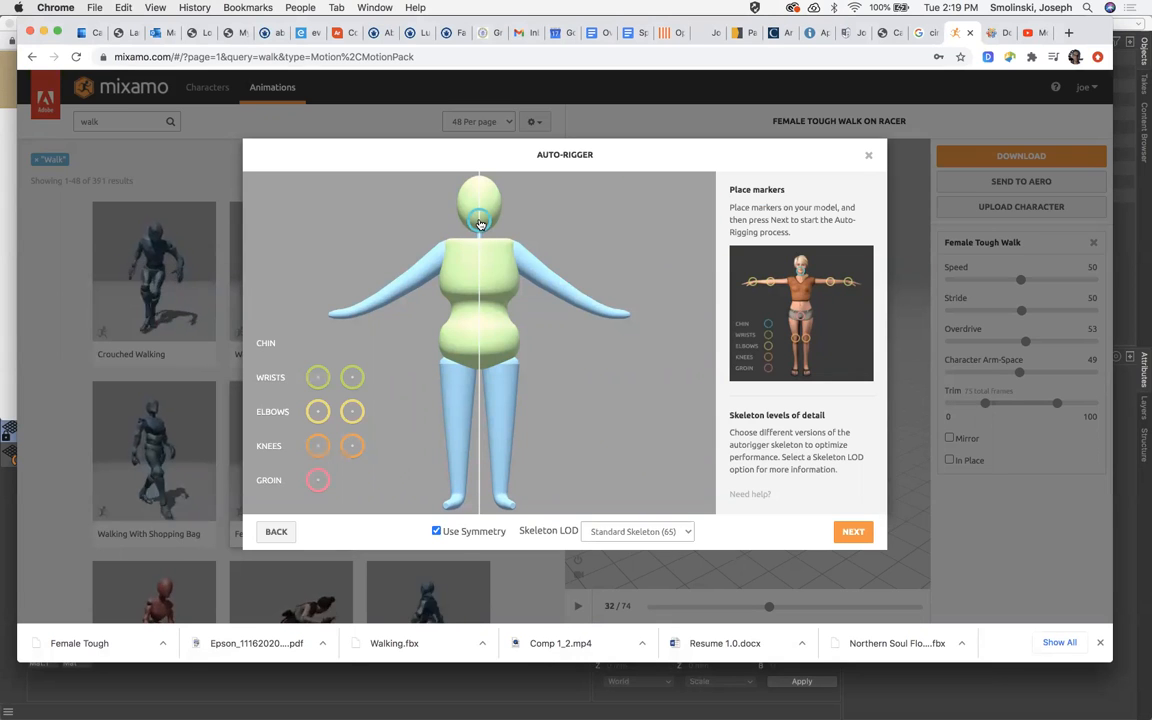
{"action": "left_click_drag", "start_coordinate": [317, 377], "coordinate": [360, 311]}
{"action": "mouse_move", "coordinate": [315, 410]}
{"action": "left_mouse_down"}
{"action": "mouse_move", "coordinate": [352, 256]}
{"action": "mouse_move", "coordinate": [408, 281]}
{"action": "left_mouse_up"}
{"action": "left_click_drag", "start_coordinate": [351, 445], "coordinate": [455, 428]}
{"action": "left_click_drag", "start_coordinate": [317, 480], "coordinate": [478, 360]}
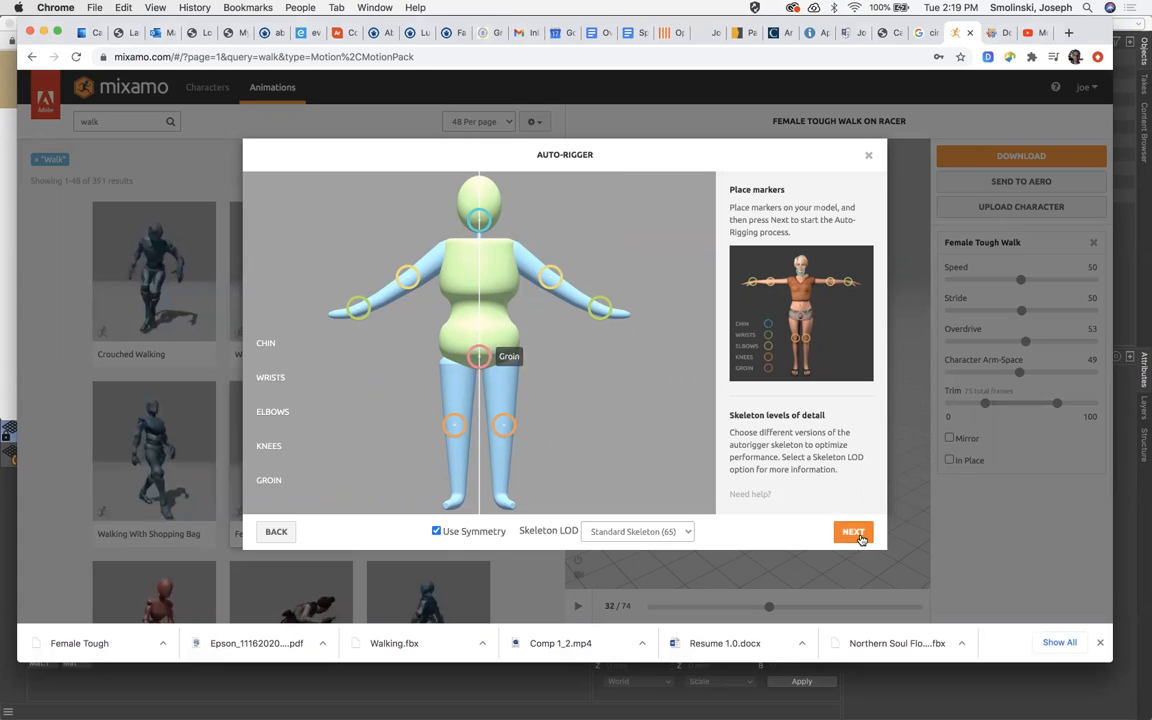
- Auto-rig the character with Standard Skeleton (65) and accept it as the replacement for the current character
{"action": "left_click", "coordinate": [855, 532]}
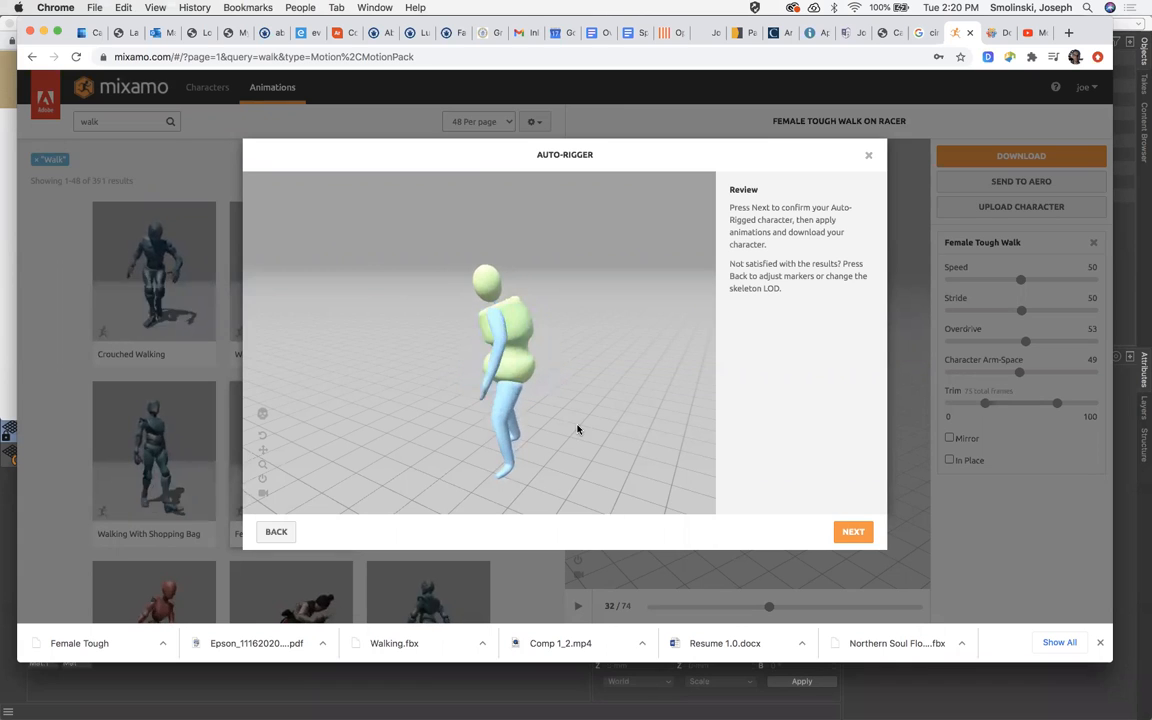
{"action": "left_click", "coordinate": [853, 532]}
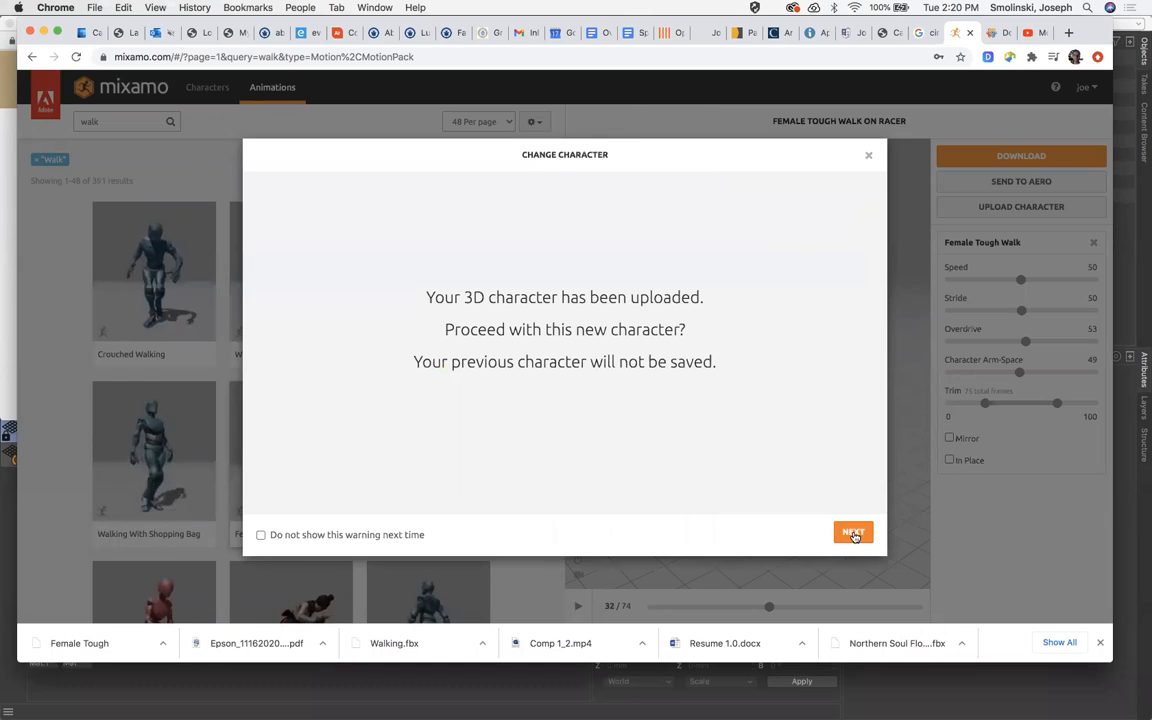
{"action": "left_click", "coordinate": [853, 532]}
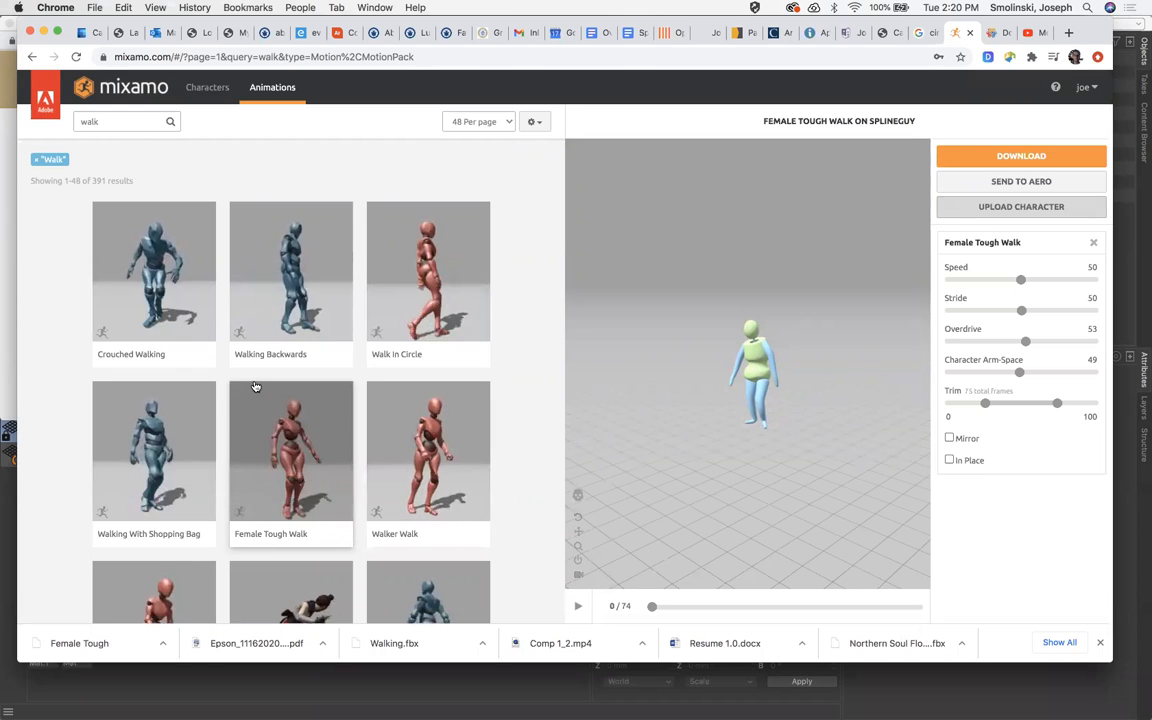
- Search the animations for "tpose", apply T-Pose to the SplineGuy character and download it
{"action": "left_click", "coordinate": [115, 121]}
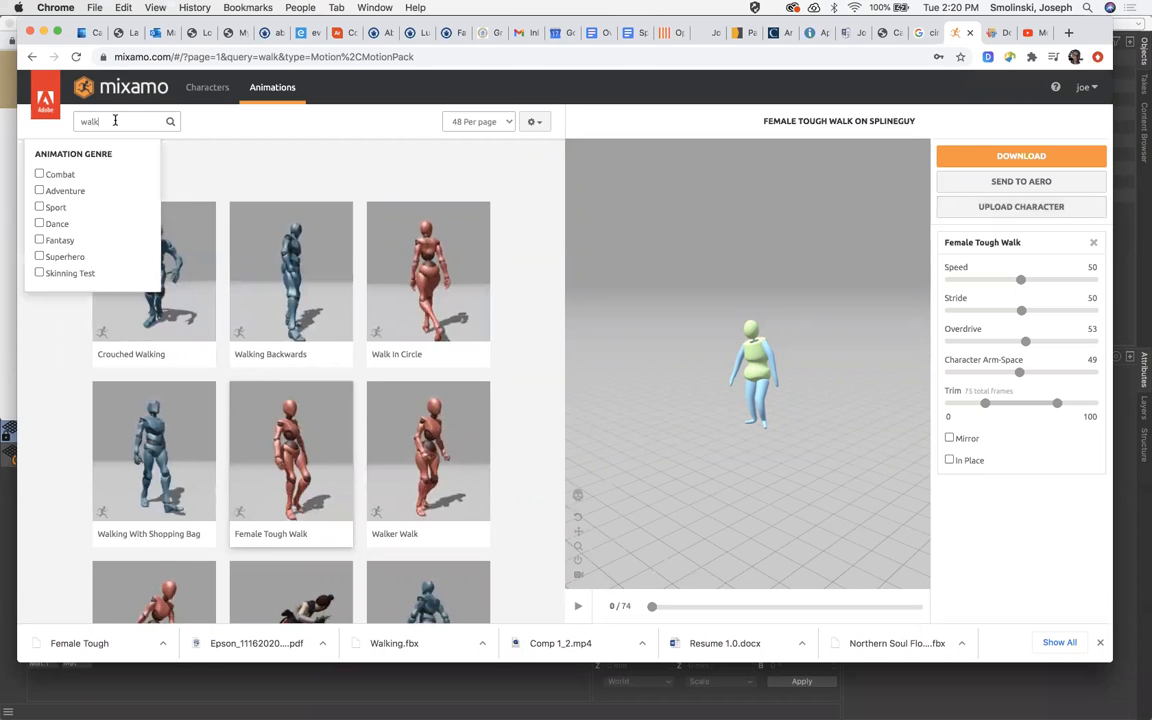
{"action": "key", "text": "Return"}
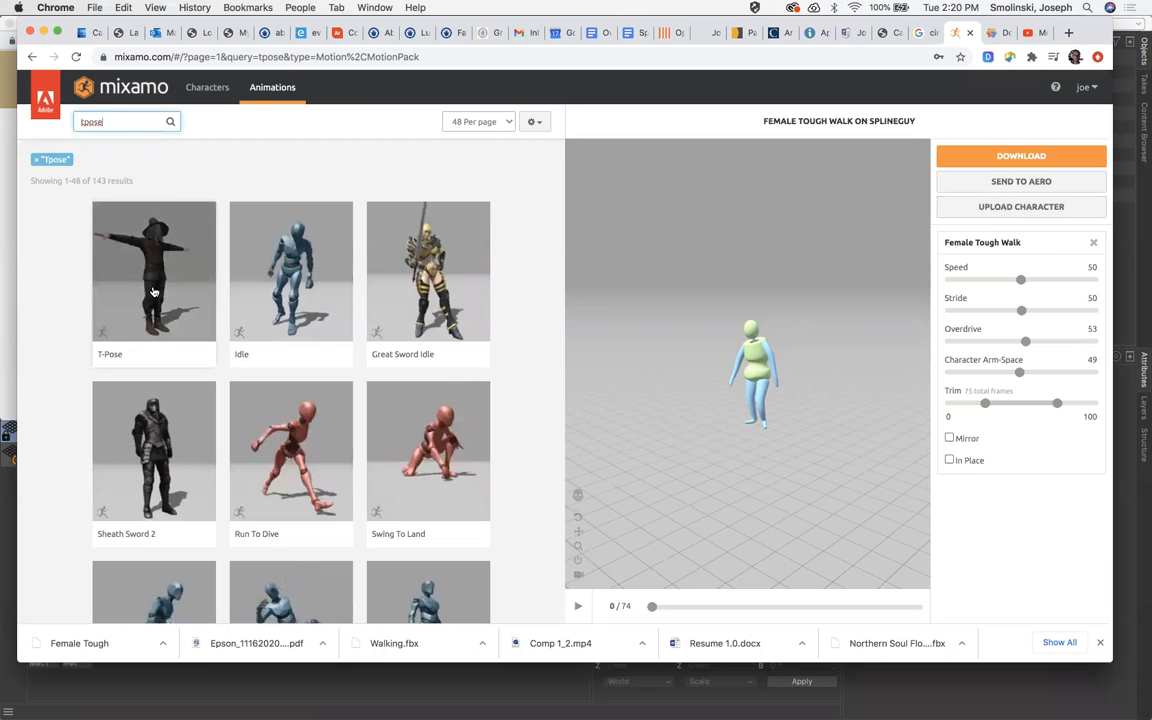
{"action": "left_click", "coordinate": [158, 277]}
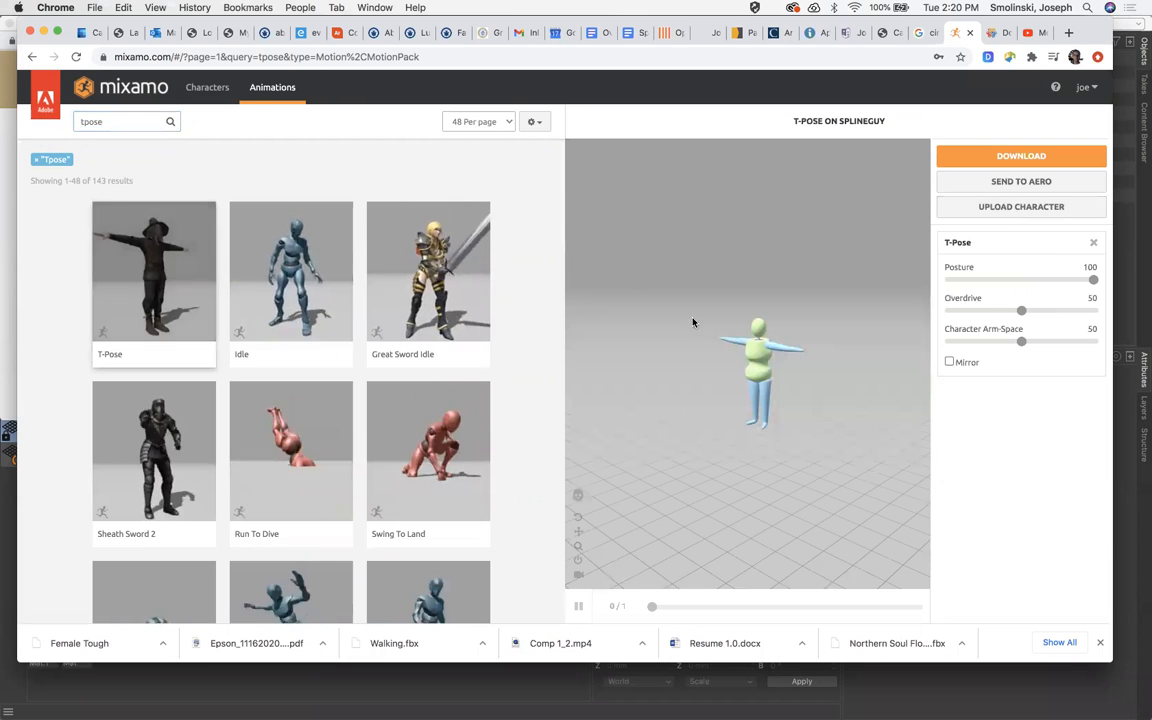
{"action": "left_click", "coordinate": [1022, 158]}
{"action": "left_click", "coordinate": [756, 314]}
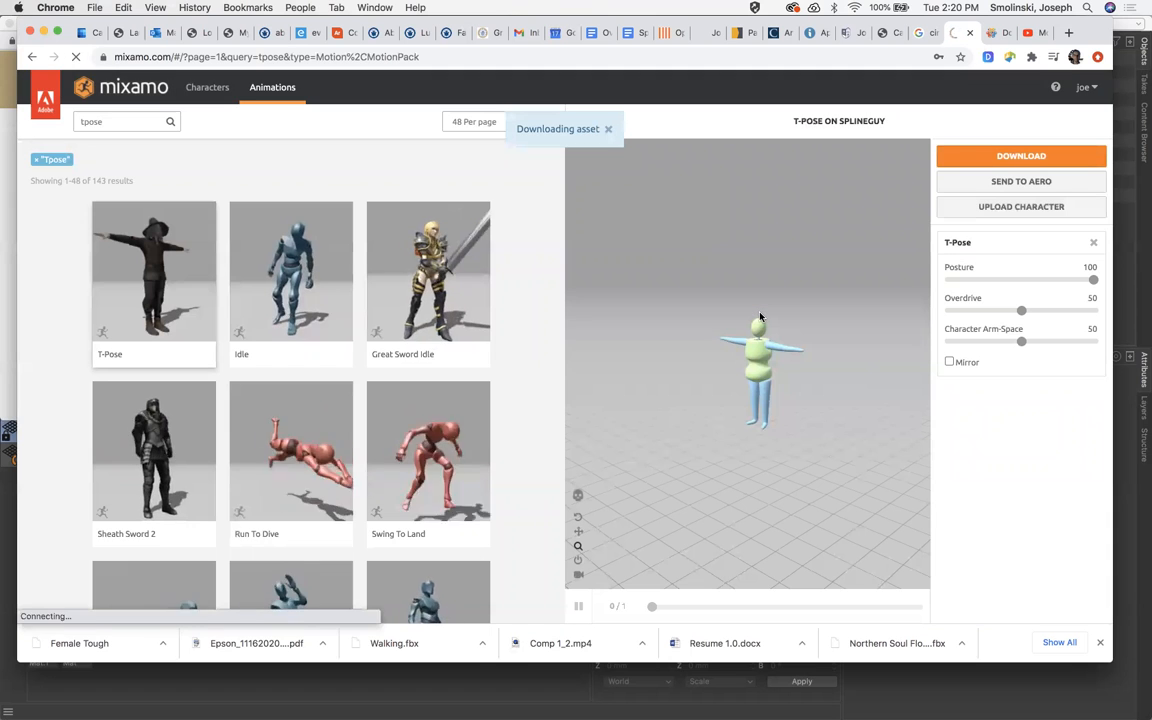
- Find Backflip by searching for "flip", and download it on SplineGuy as FBX with skin, 30 frames per second and no keyframe reduction
{"action": "scroll", "coordinate": [341, 410], "scroll_direction": "down", "scroll_amount": 5}
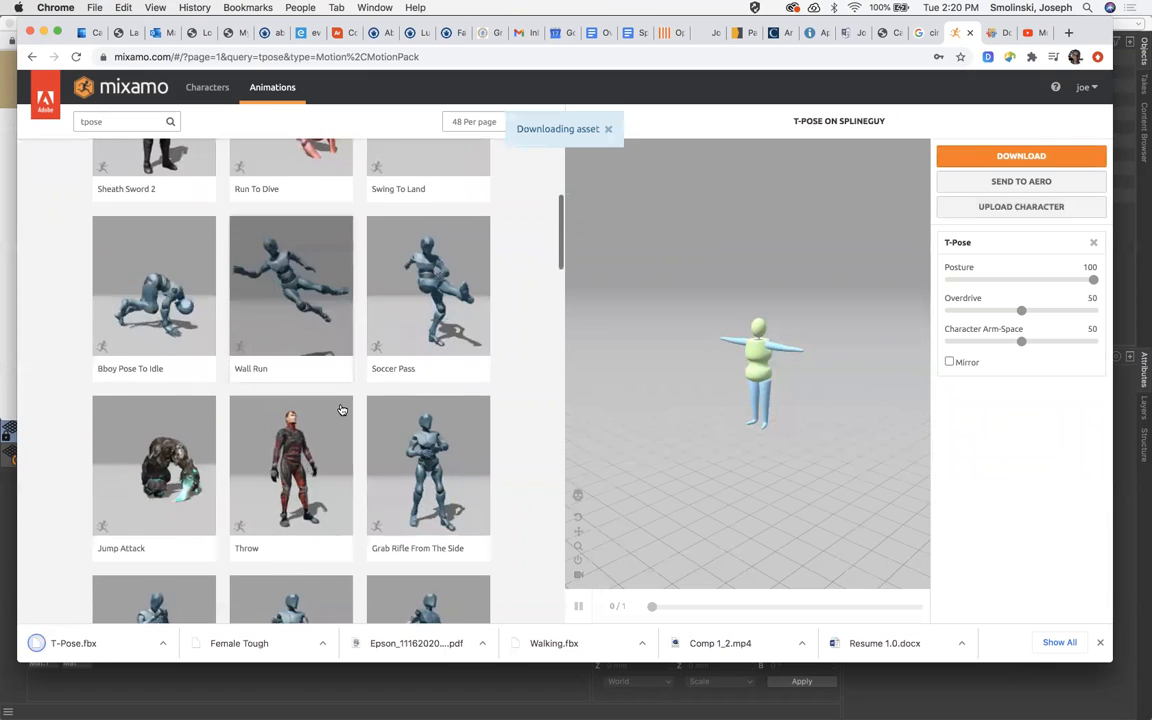
{"action": "scroll", "coordinate": [140, 187], "scroll_direction": "up", "scroll_amount": 5}
{"action": "double_click", "coordinate": [116, 121]}
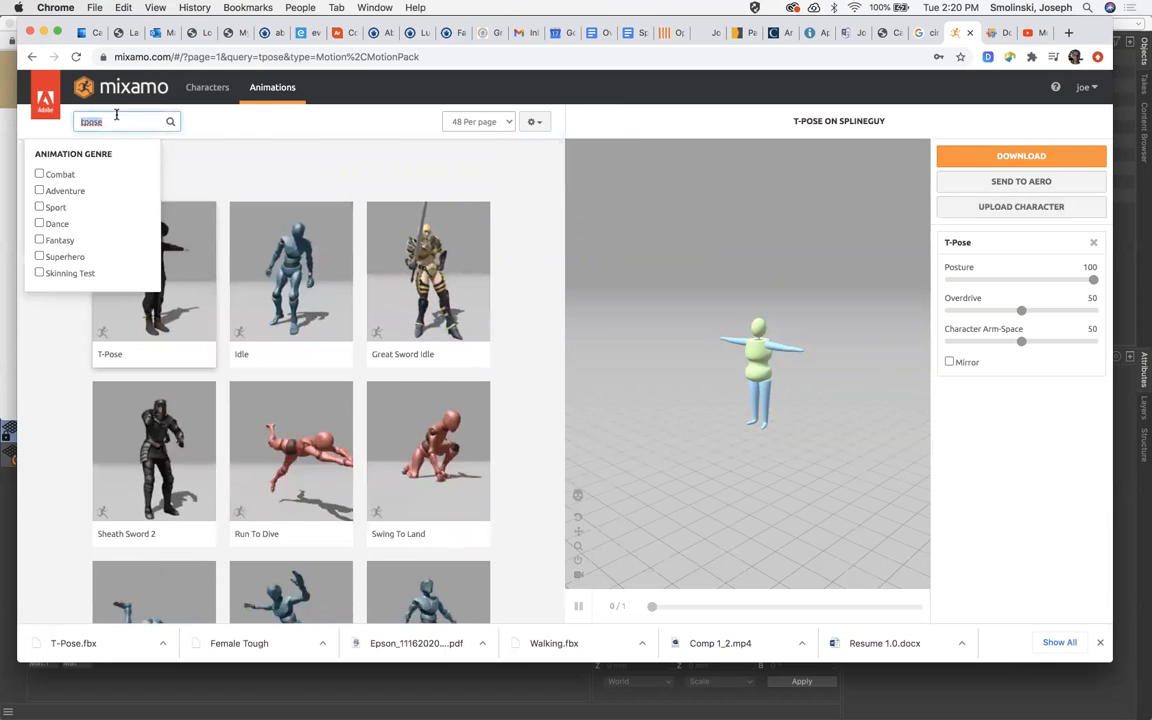
{"action": "type", "text": "flip"}
{"action": "key", "text": "Return"}
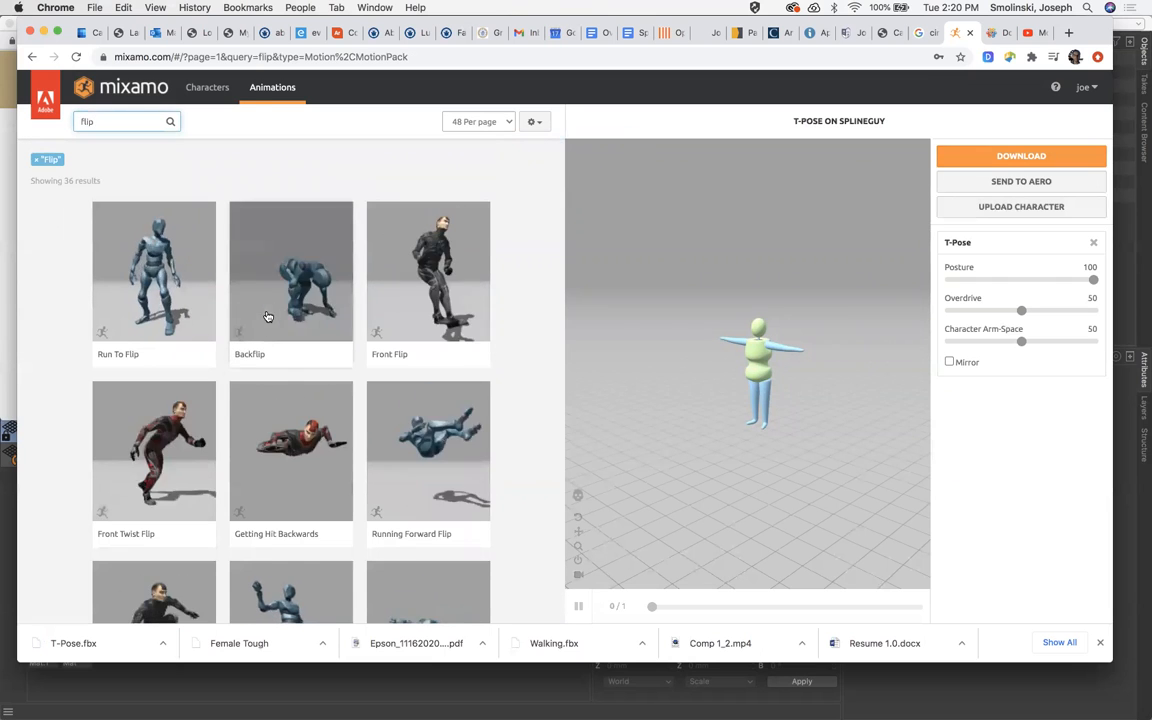
{"action": "left_click", "coordinate": [287, 296]}
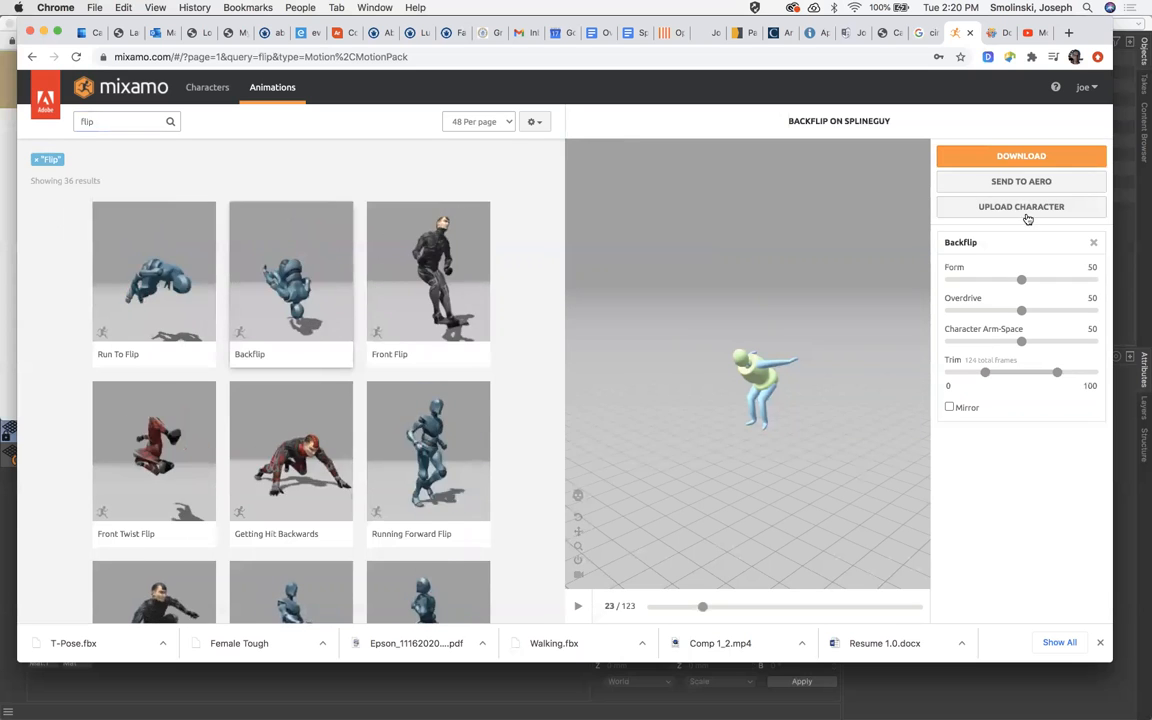
{"action": "left_click", "coordinate": [1032, 156]}
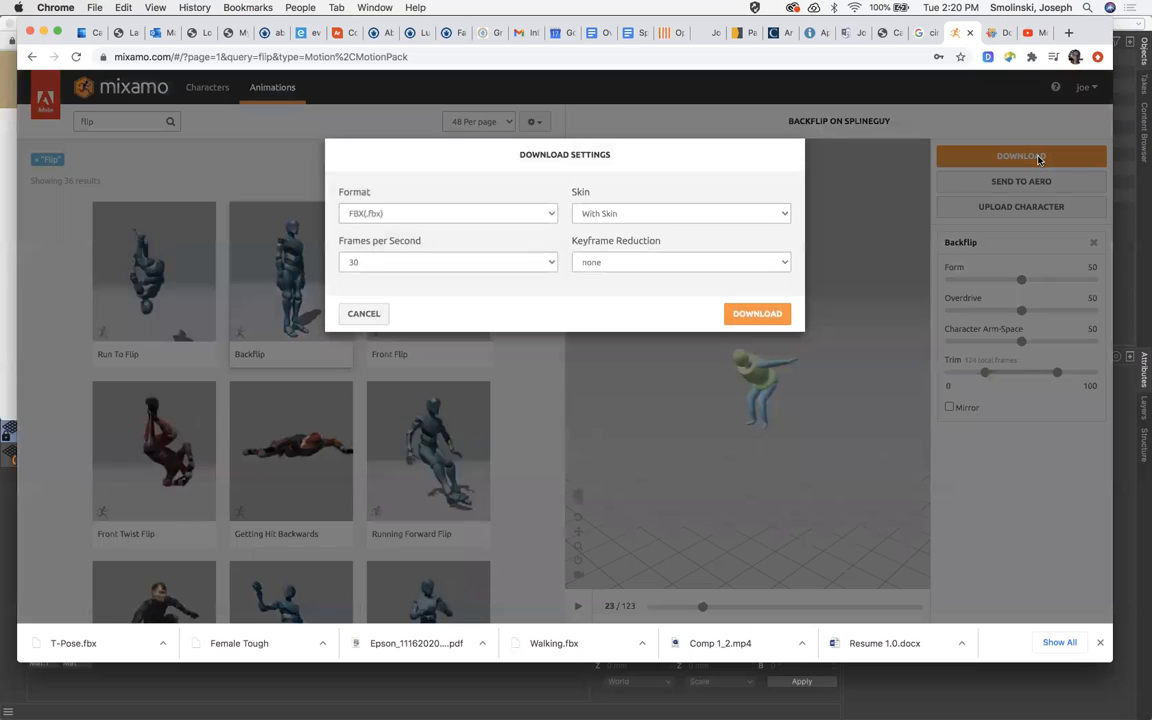
{"action": "left_click", "coordinate": [757, 314]}
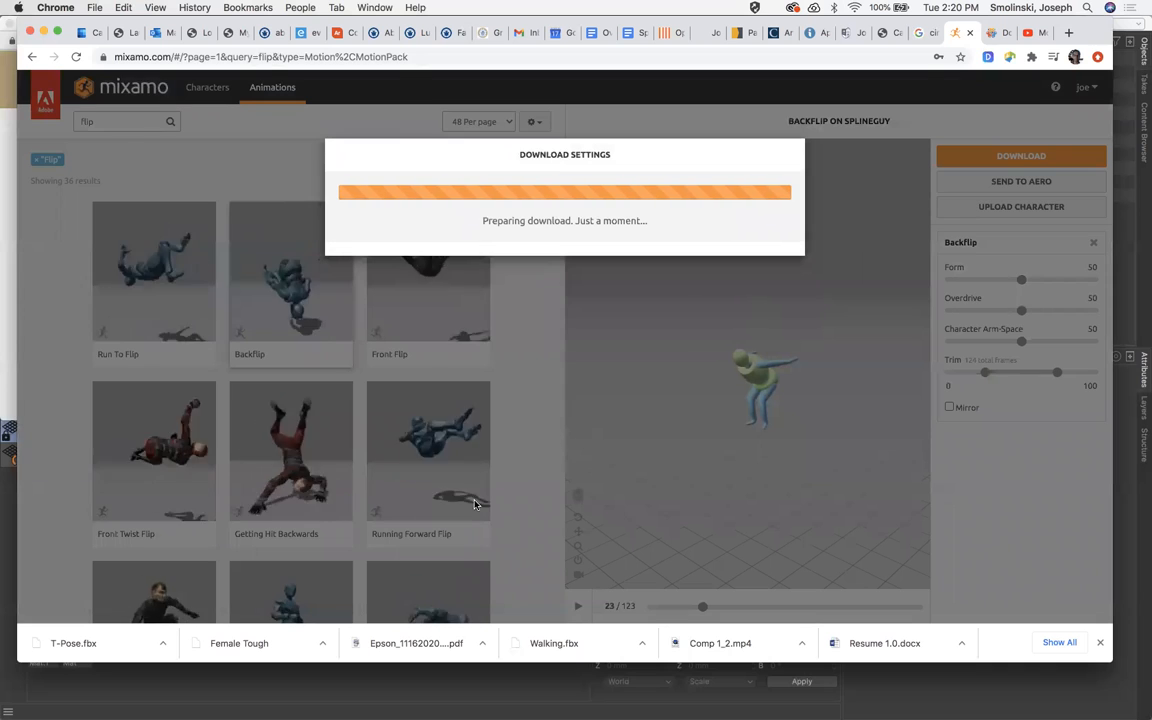
- Switch to Cinema 4D and open T-Pose.fbx from Downloads with the existing FBX import settings
{"action": "left_click", "coordinate": [496, 692]}
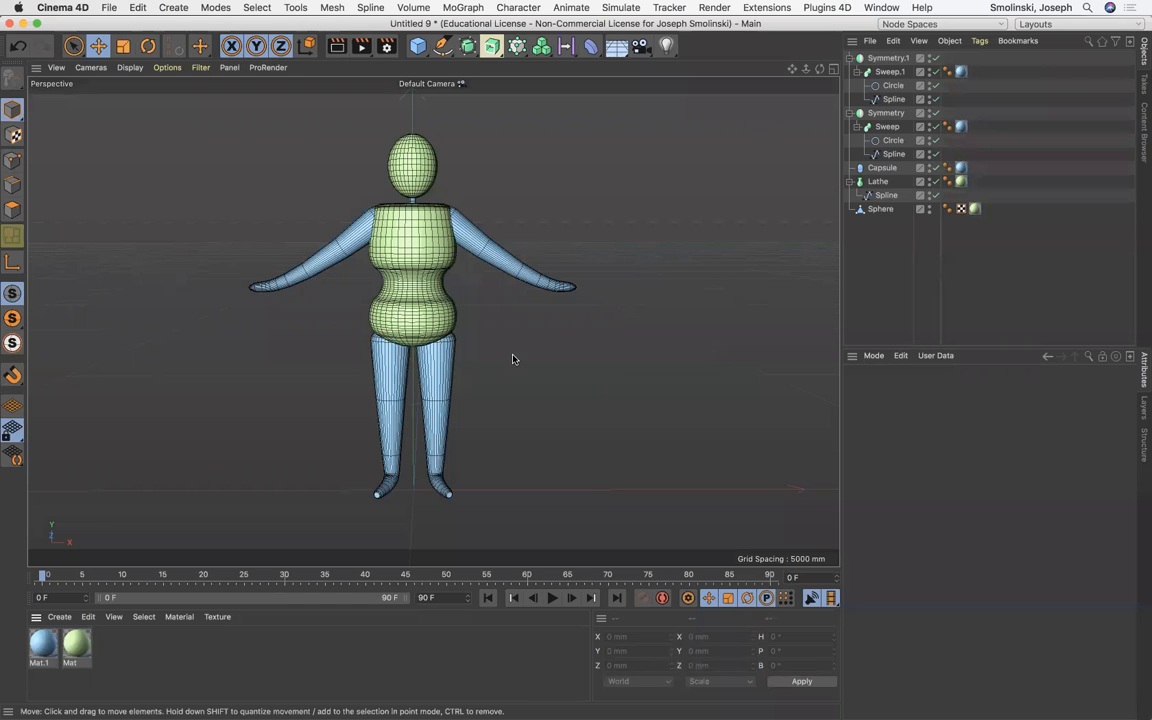
{"action": "key", "text": "super+o"}
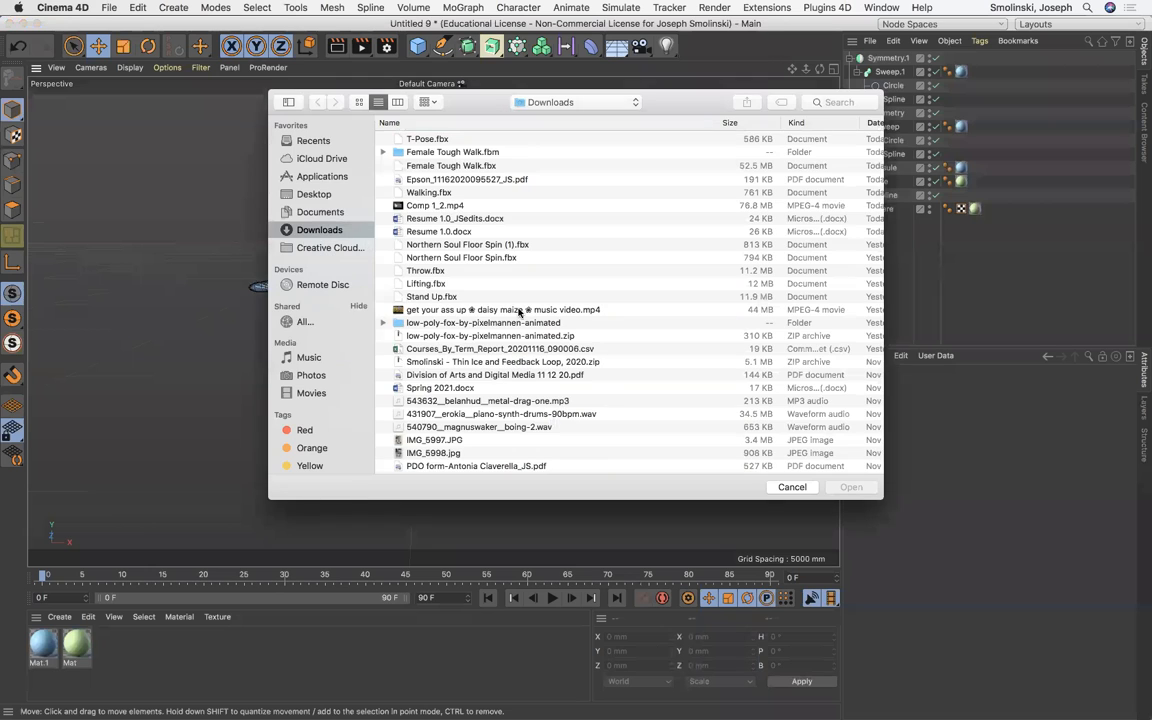
{"action": "left_click", "coordinate": [423, 138]}
{"action": "left_click", "coordinate": [425, 151]}
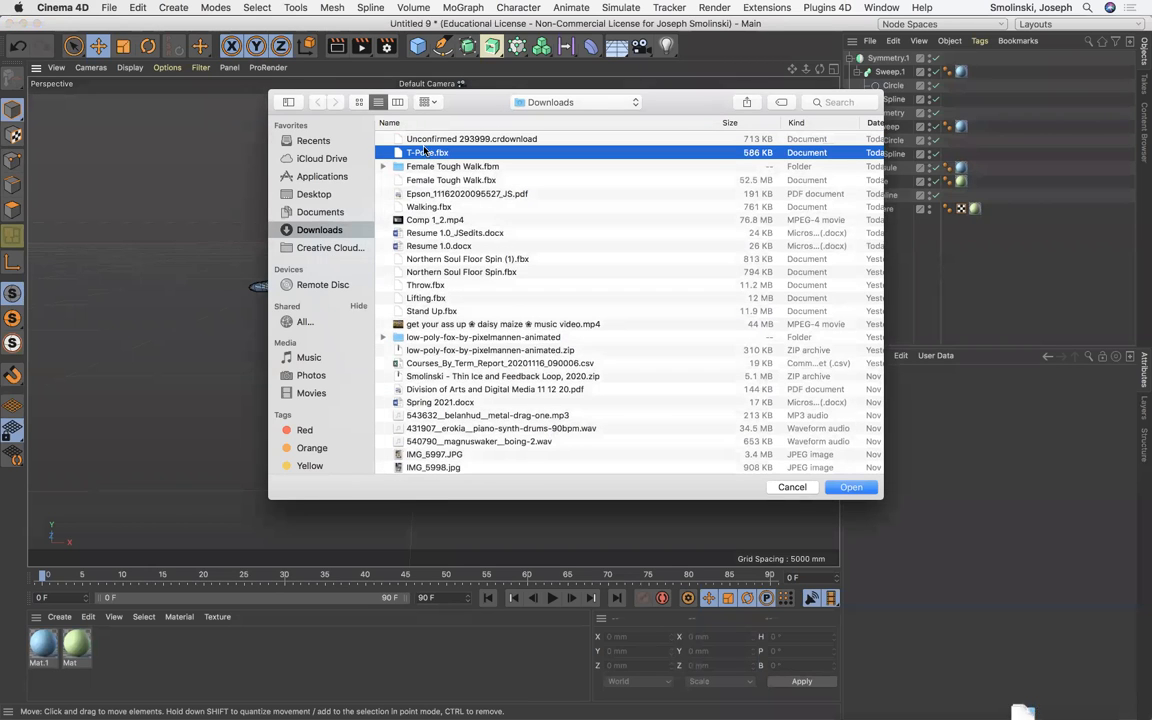
{"action": "left_click", "coordinate": [851, 487]}
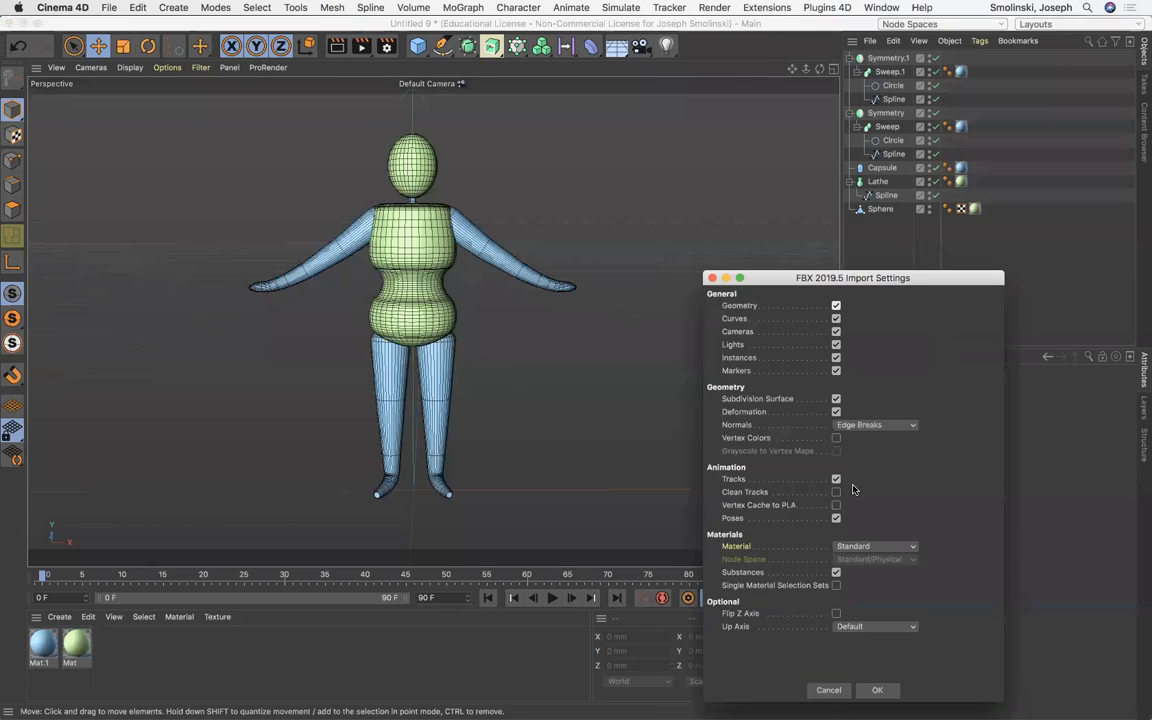
{"action": "left_click", "coordinate": [877, 690]}
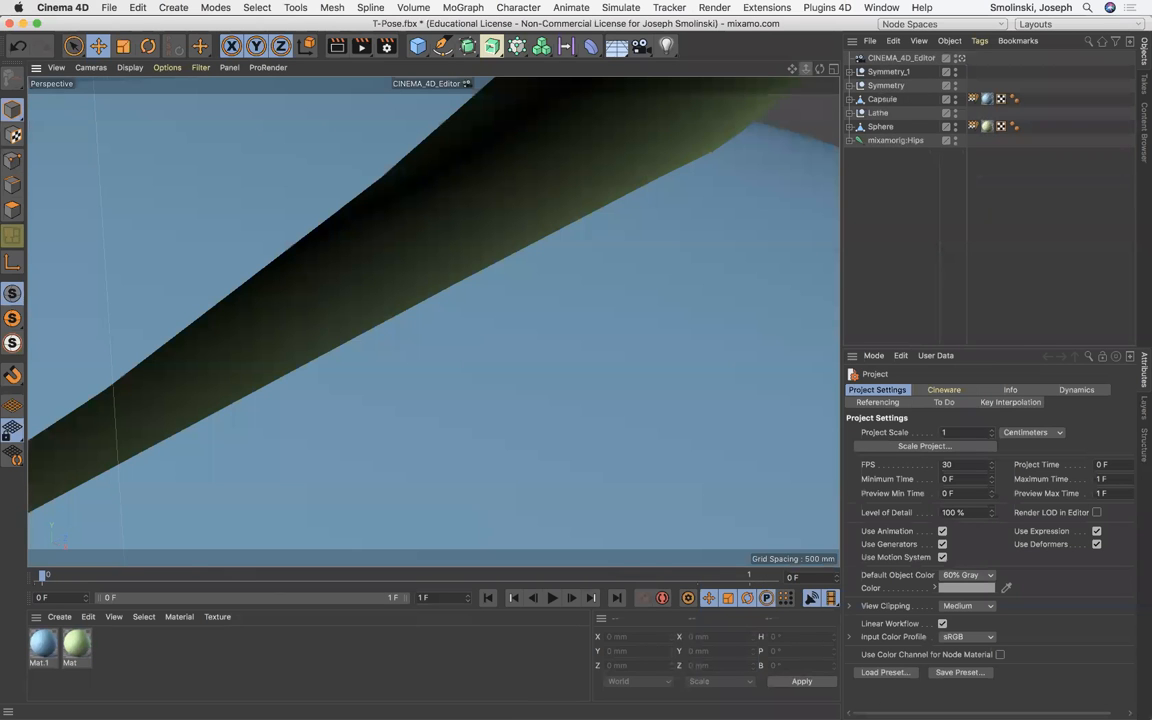
- Frame the whole T-pose character and expand the mixamorig:Hips joint hierarchy through the spine to the neck and shoulder joints
{"action": "scroll", "coordinate": [433, 322], "scroll_direction": "down", "scroll_amount": 20}
{"action": "scroll", "coordinate": [433, 322], "scroll_direction": "down", "scroll_amount": 2}
{"action": "left_click_drag", "start_coordinate": [820, 69], "coordinate": [885, 68]}
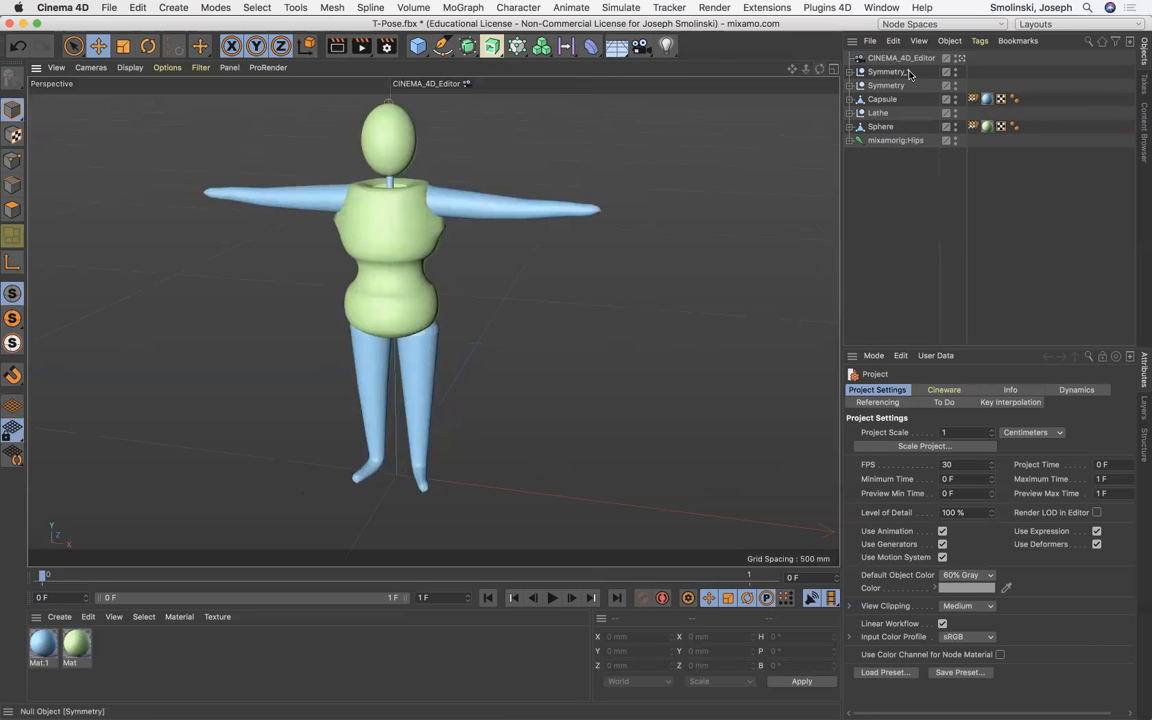
{"action": "left_click", "coordinate": [852, 141]}
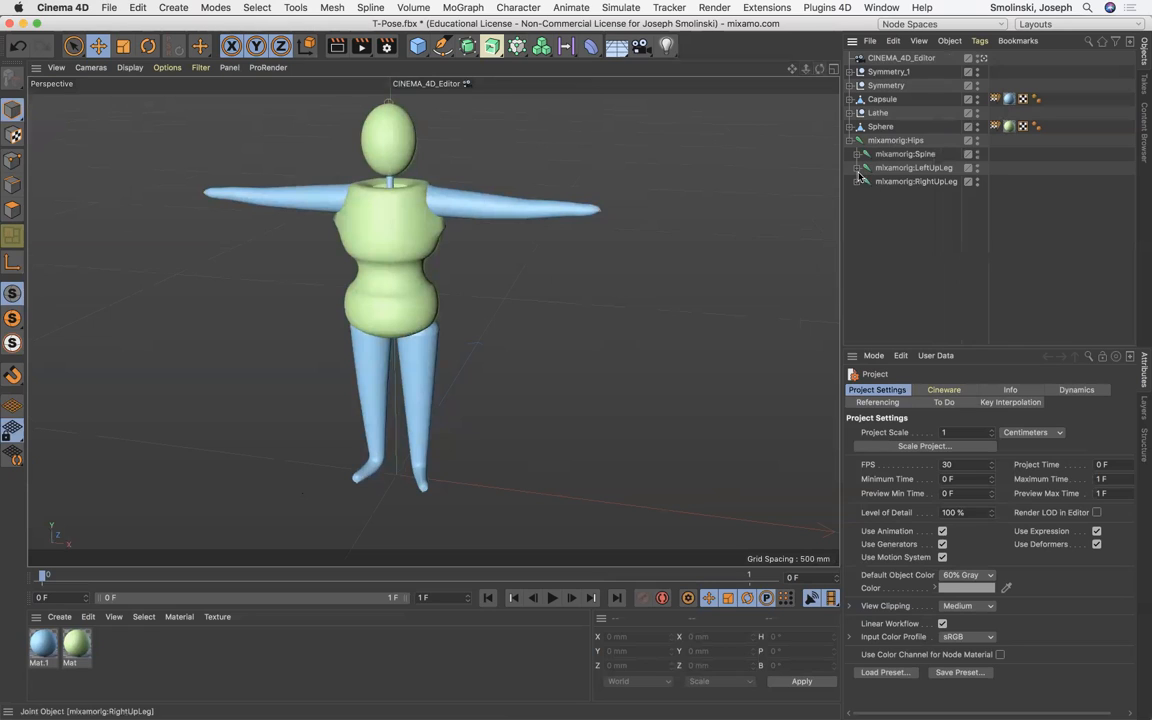
{"action": "left_click", "coordinate": [857, 155]}
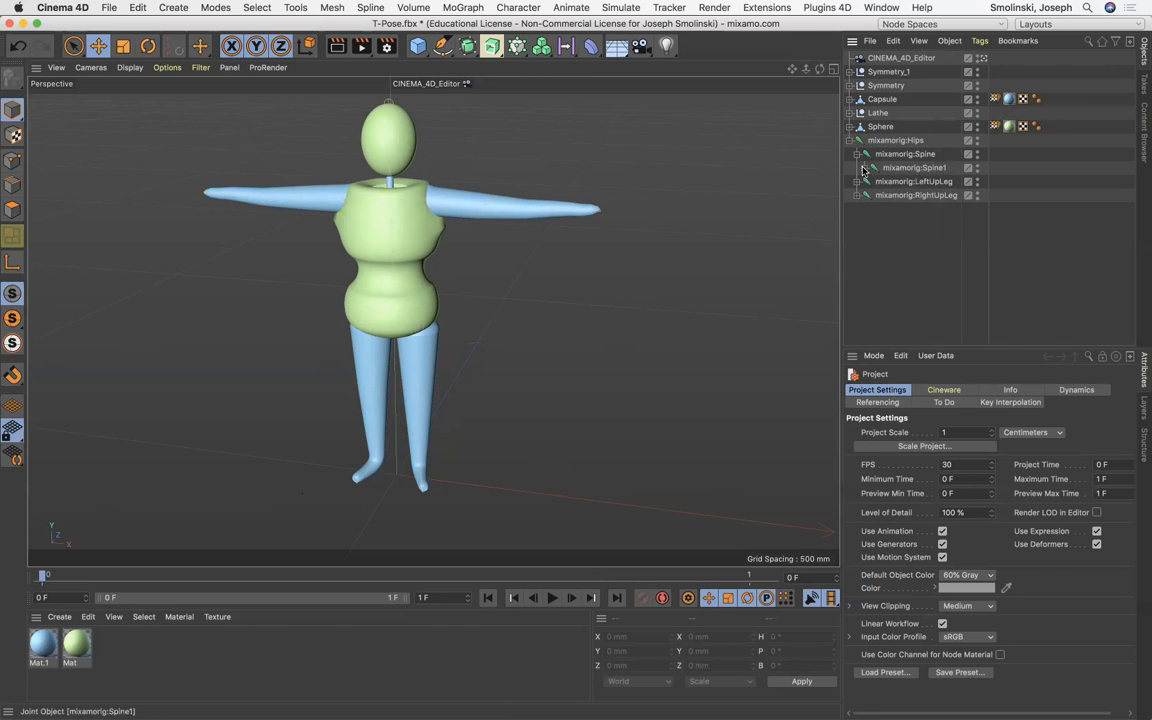
{"action": "left_click", "coordinate": [863, 168]}
{"action": "left_click", "coordinate": [871, 182]}
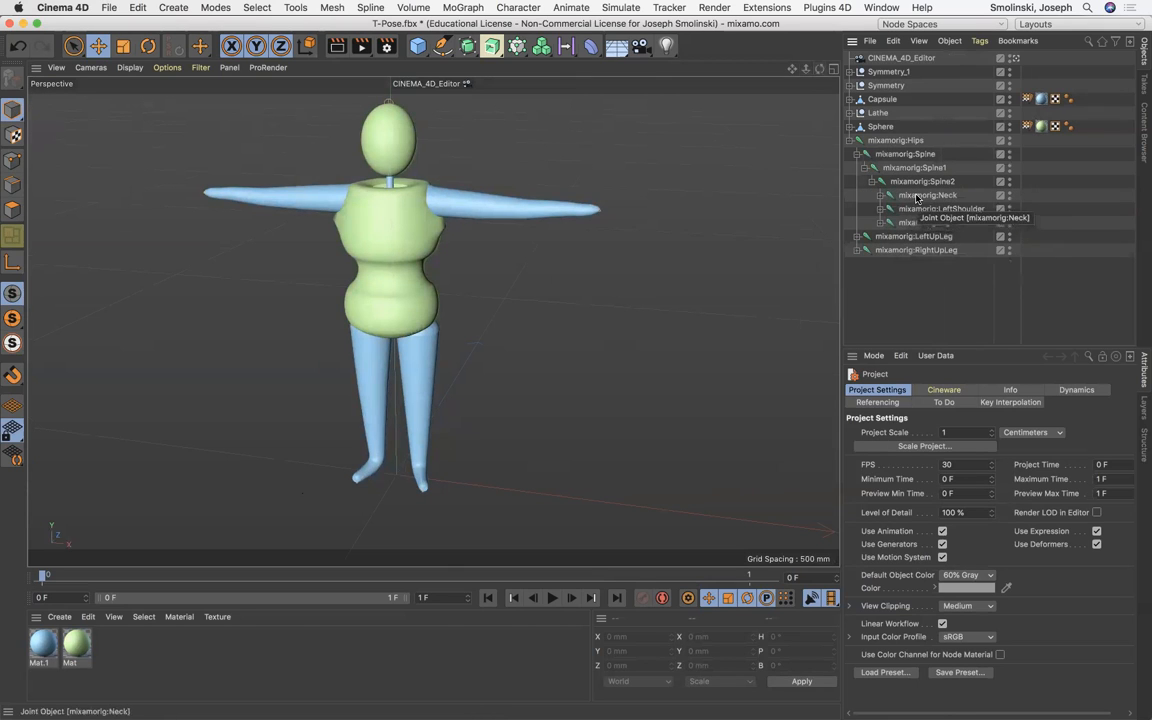
- Test the rig by rotating the mixamorig:Neck joint and the mixamorig:LeftShoulder joint freehand
{"action": "left_click", "coordinate": [916, 196]}
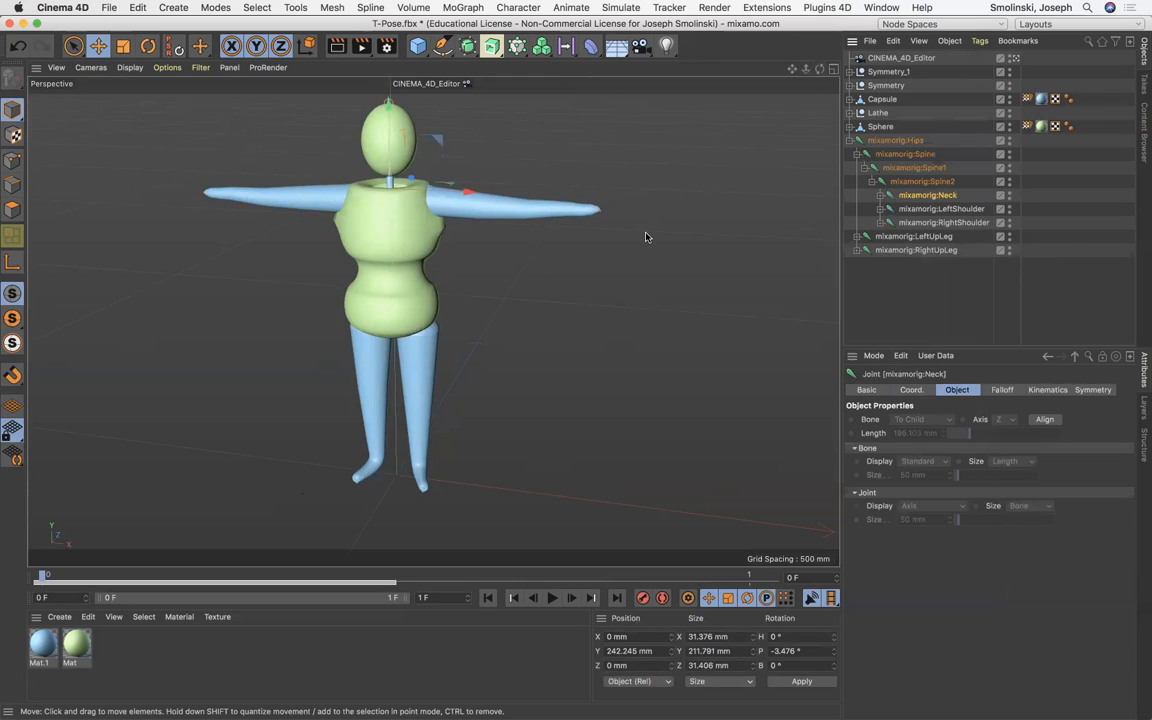
{"action": "left_click", "coordinate": [148, 46]}
{"action": "left_click_drag", "start_coordinate": [381, 168], "coordinate": [406, 193]}
{"action": "left_click", "coordinate": [912, 210]}
{"action": "mouse_move", "coordinate": [442, 165]}
{"action": "left_mouse_down"}
{"action": "mouse_move", "coordinate": [442, 147]}
{"action": "mouse_move", "coordinate": [447, 166]}
{"action": "mouse_move", "coordinate": [442, 149]}
{"action": "mouse_move", "coordinate": [440, 160]}
{"action": "left_mouse_up"}
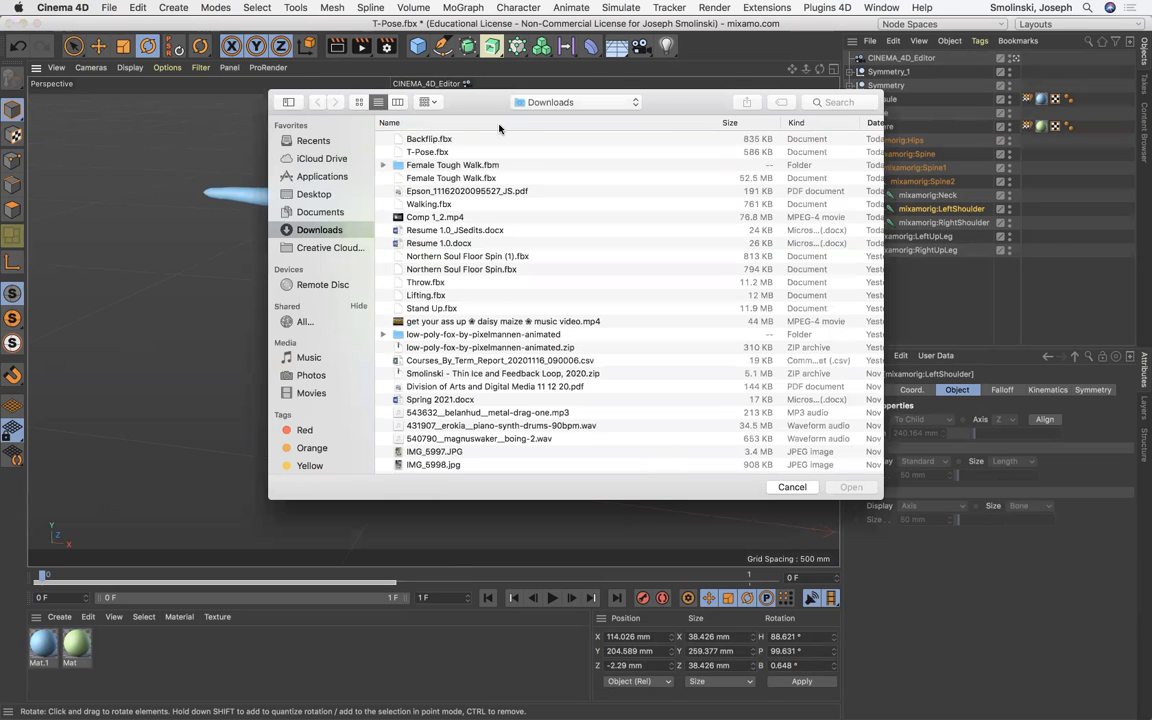
- Open Backflip.fbx from Downloads with the existing FBX import settings
{"action": "left_click", "coordinate": [433, 141]}
{"action": "left_click", "coordinate": [851, 488]}
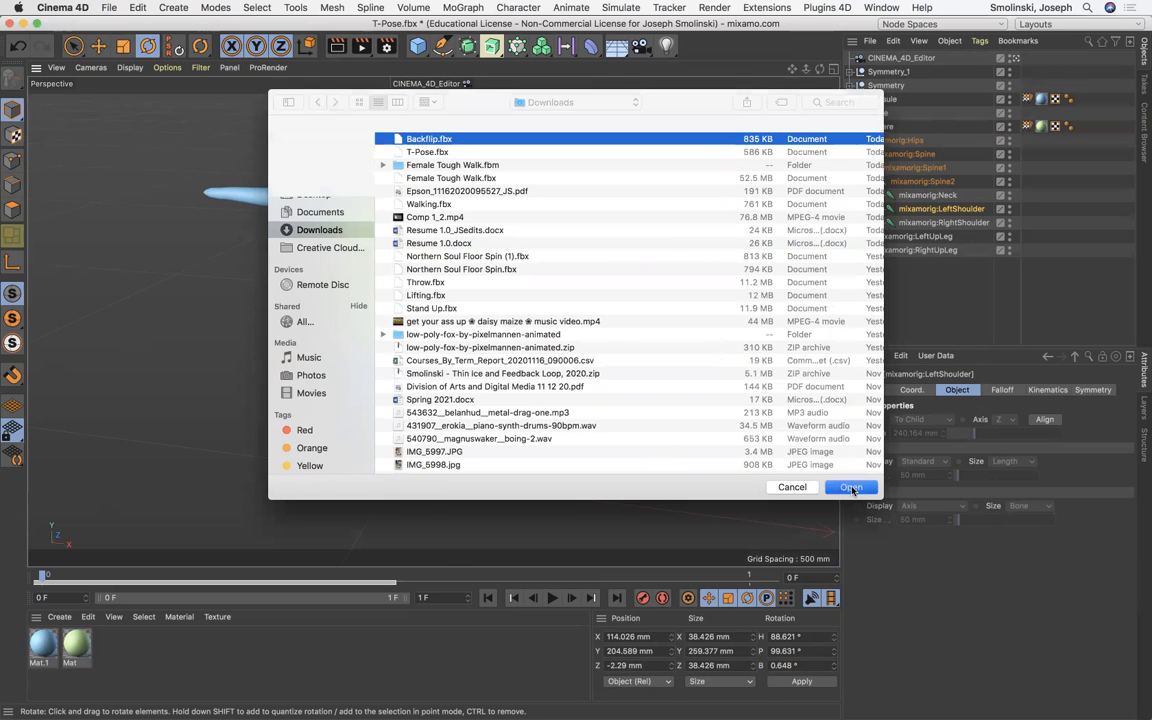
{"action": "left_click", "coordinate": [877, 689]}
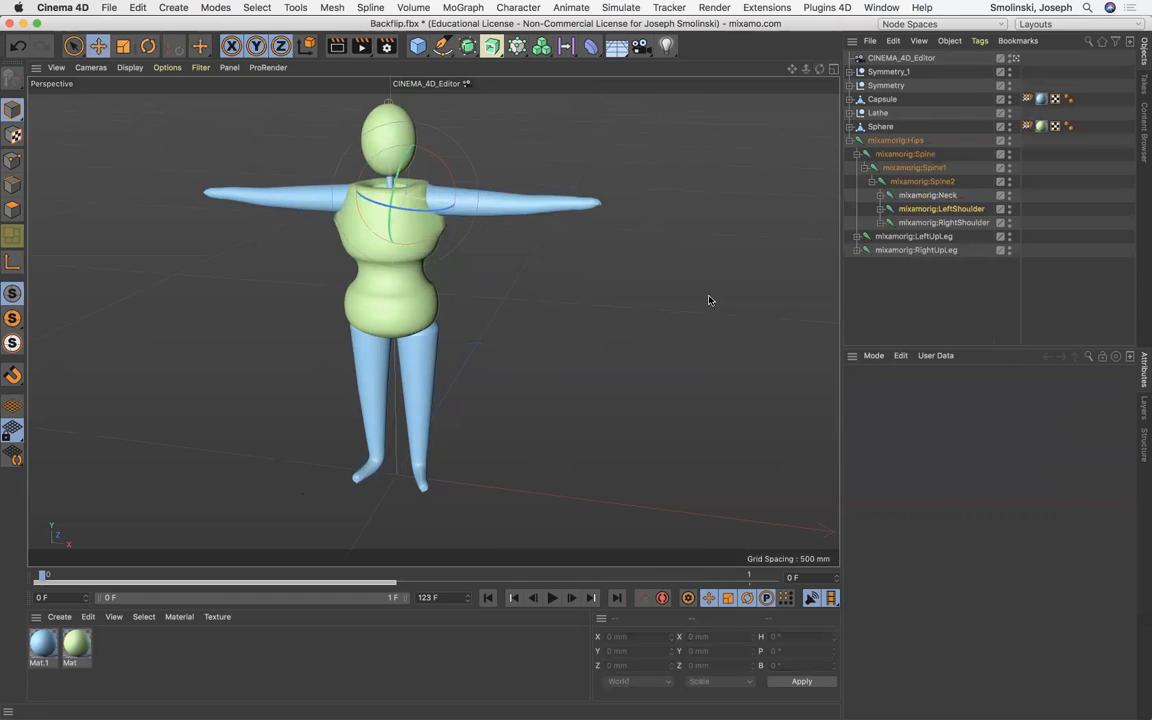
- Frame the whole backflip character and play its animation, stopping once the flip has finished
{"action": "key", "text": "h"}
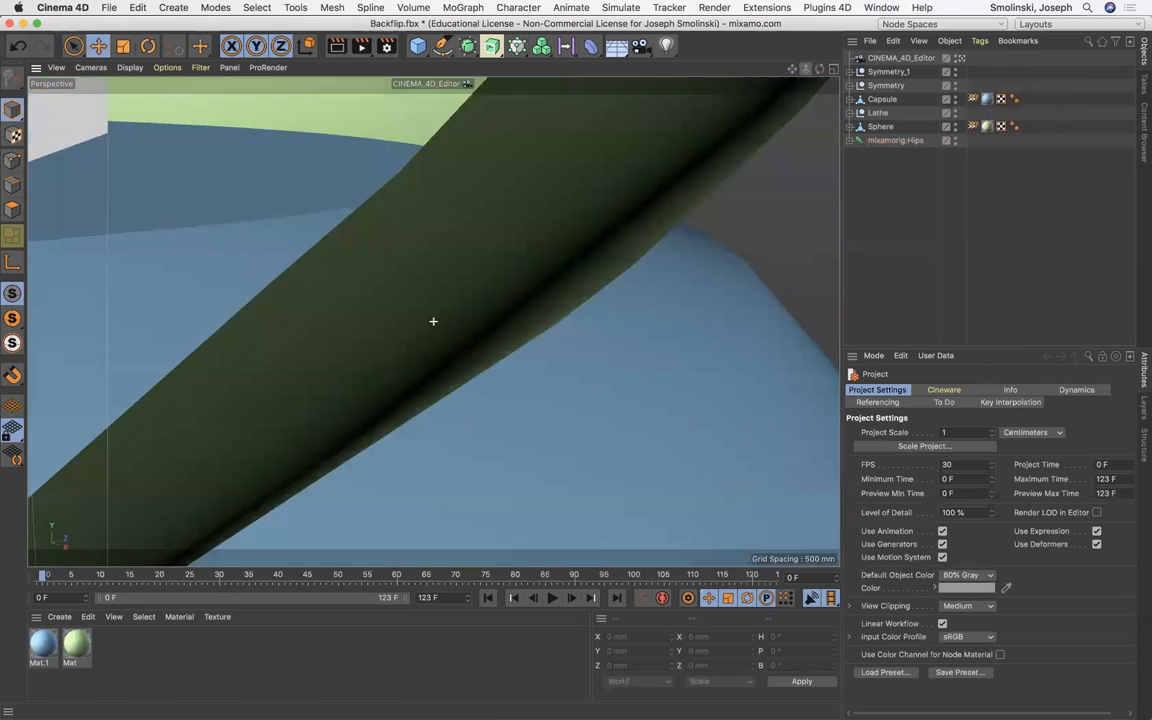
{"action": "left_click_drag", "start_coordinate": [806, 69], "coordinate": [884, 58]}
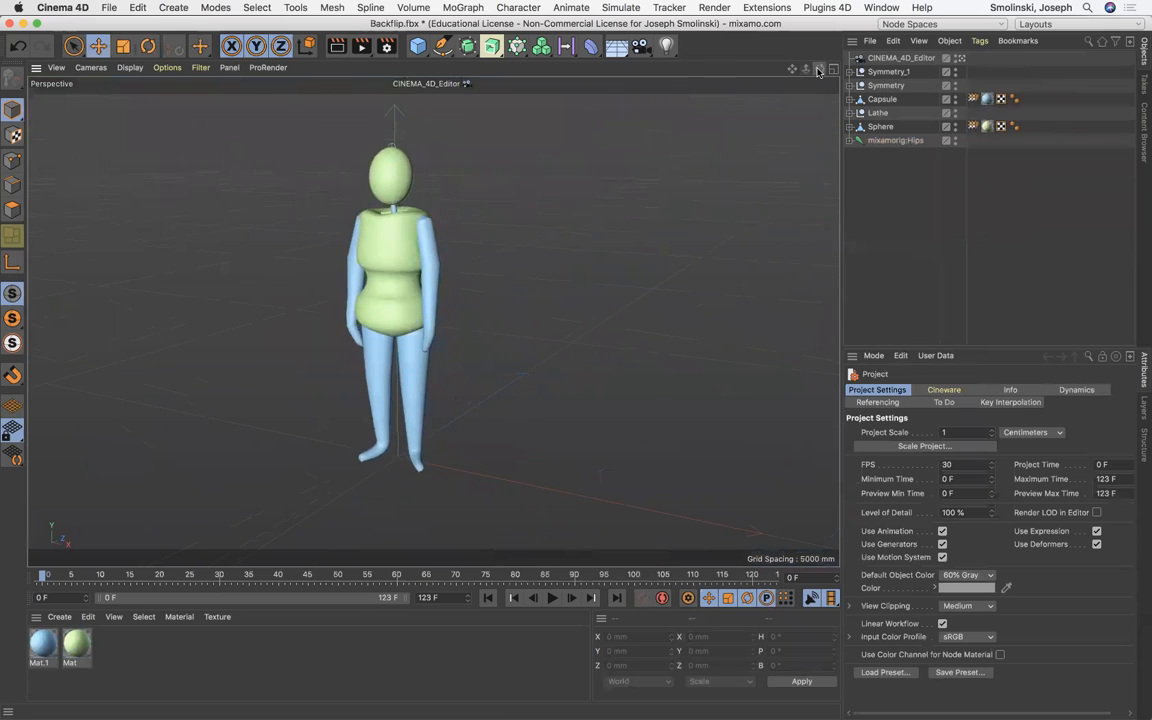
{"action": "left_click", "coordinate": [551, 598]}
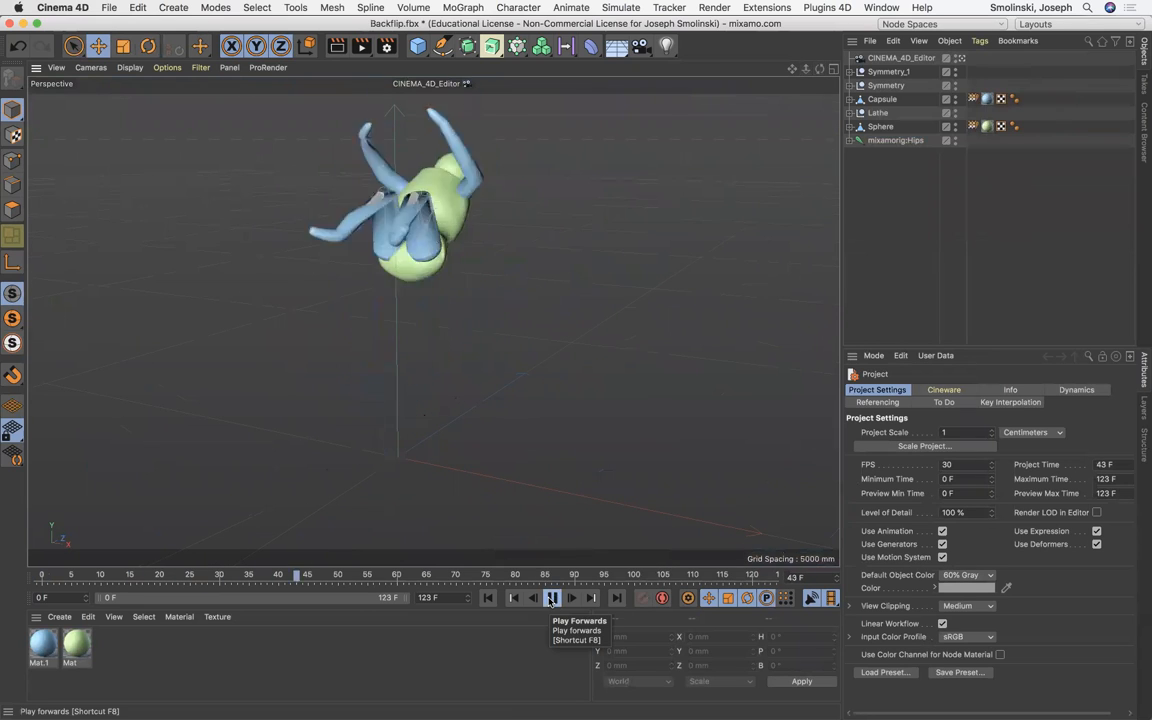
{"action": "left_click", "coordinate": [552, 597]}
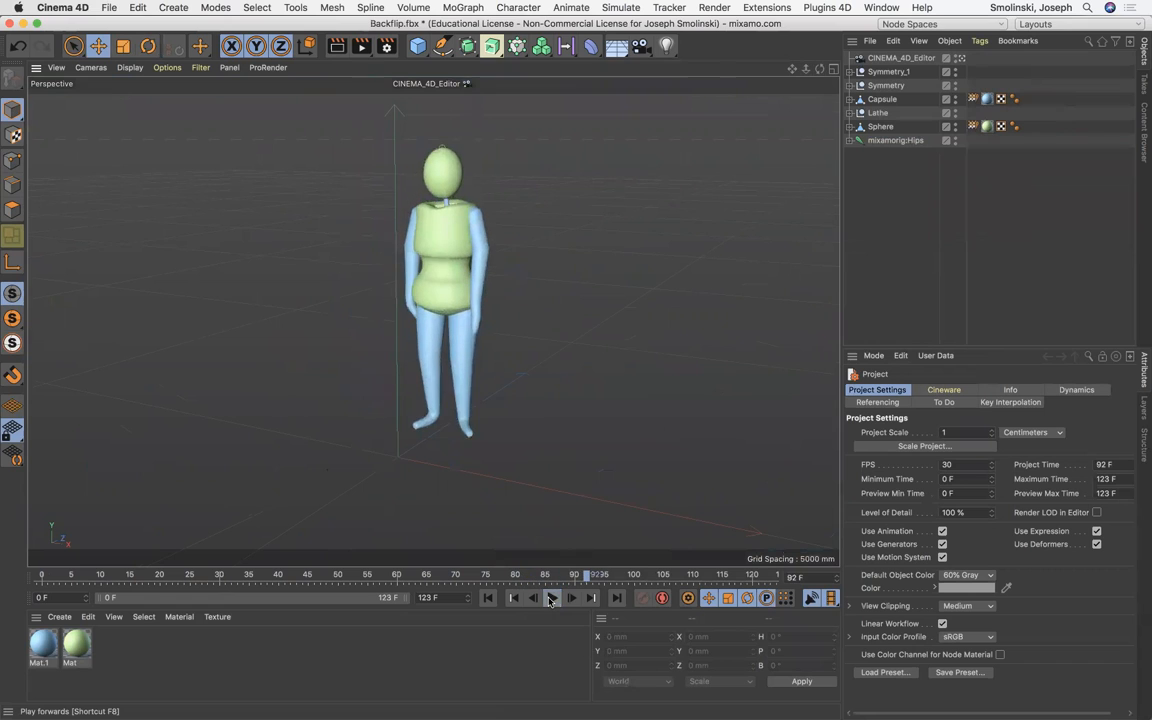
- Scrub the backflip animation to frame 62 and render that pose in the perspective view
{"action": "left_click_drag", "start_coordinate": [587, 577], "coordinate": [410, 589]}
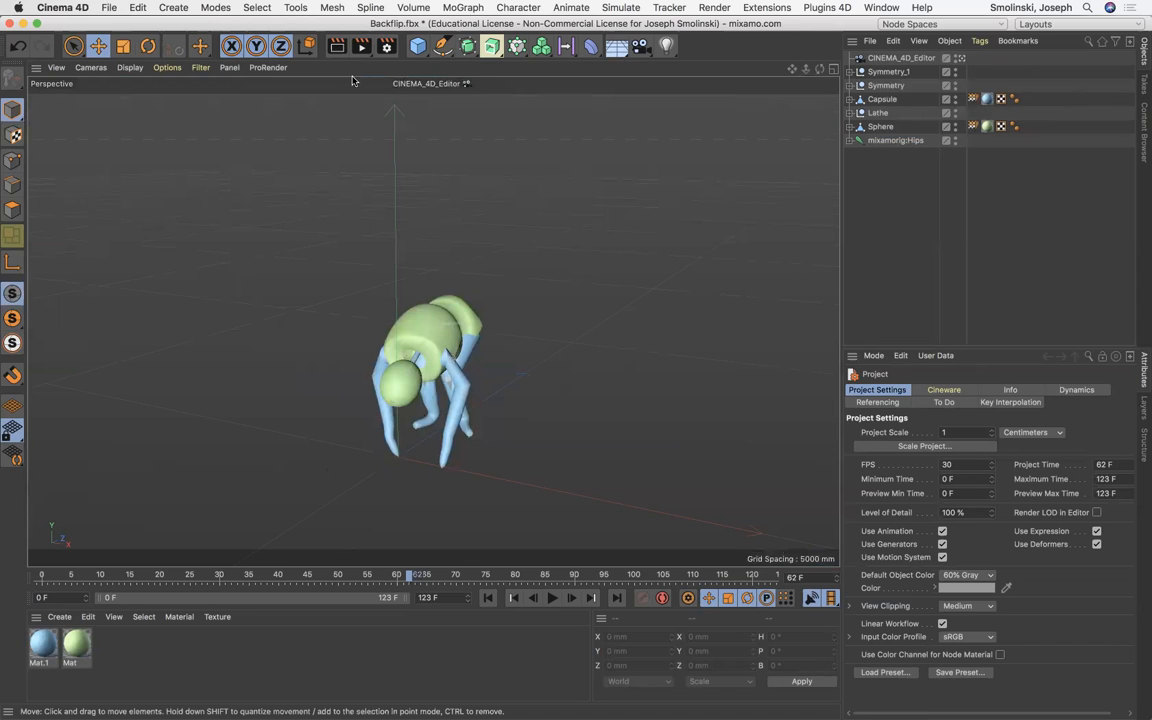
{"action": "left_click", "coordinate": [337, 46]}
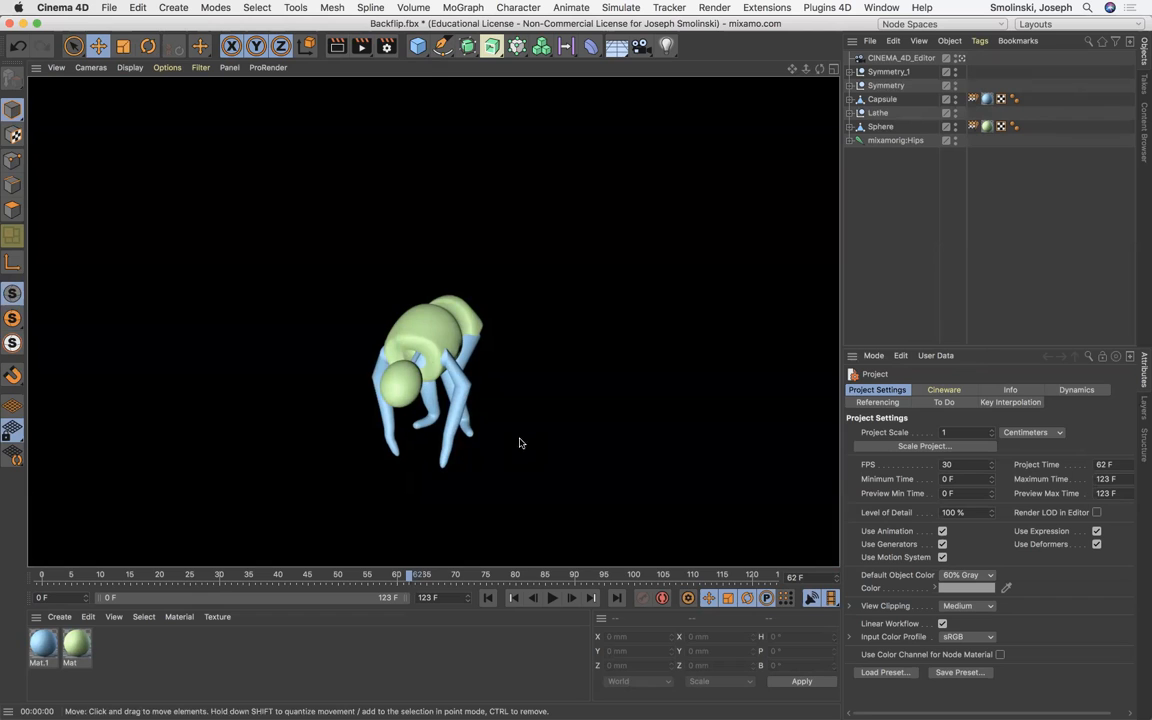
- Replay the backflip from the first frame with a close view of the legs, stopping after the landing
{"action": "left_click_drag", "start_coordinate": [804, 70], "coordinate": [792, 4]}
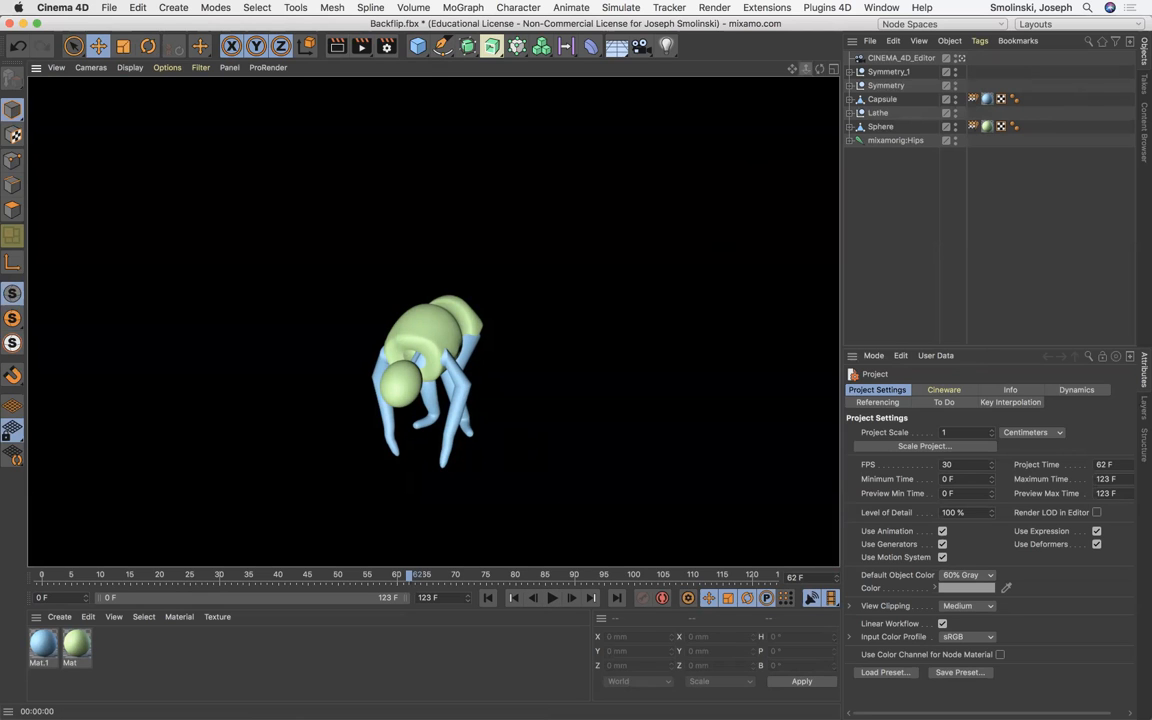
{"action": "left_click", "coordinate": [487, 597]}
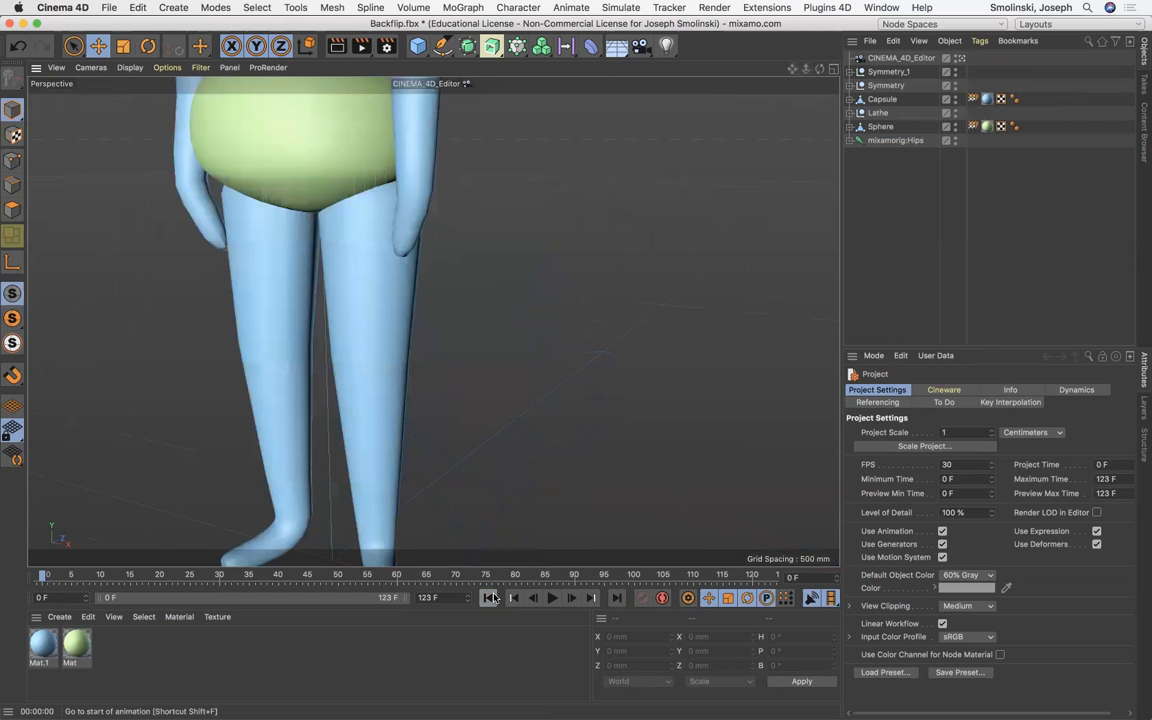
{"action": "left_click", "coordinate": [551, 598]}
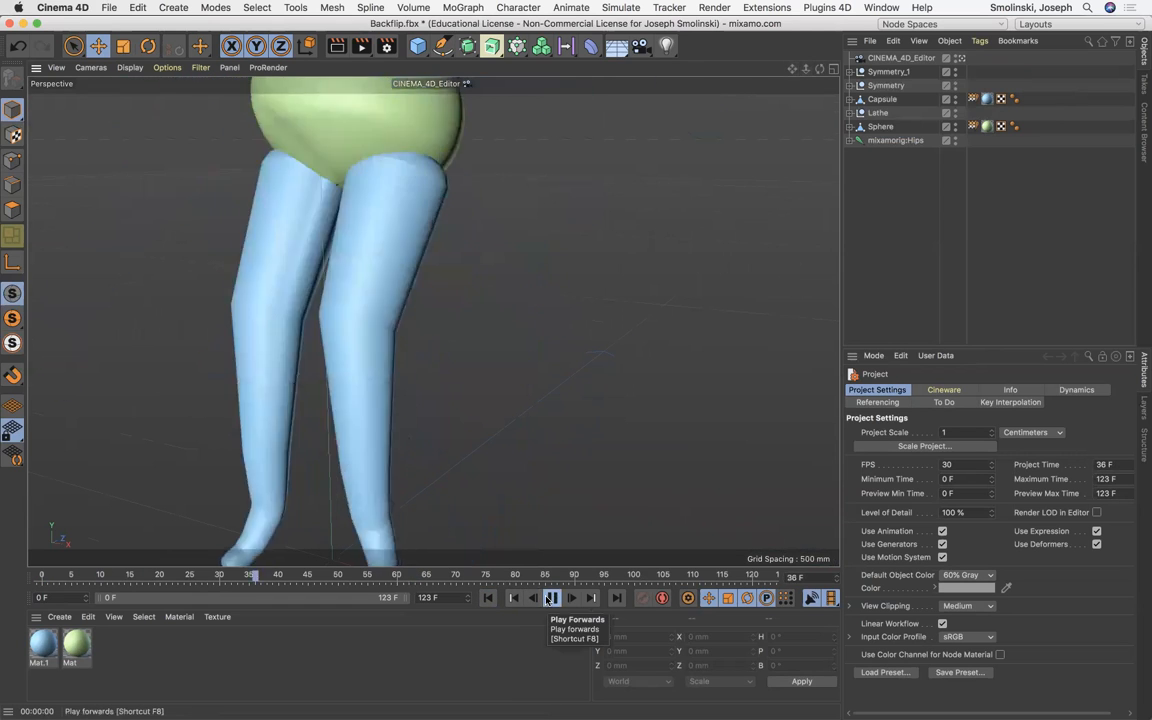
{"action": "left_click", "coordinate": [551, 598]}
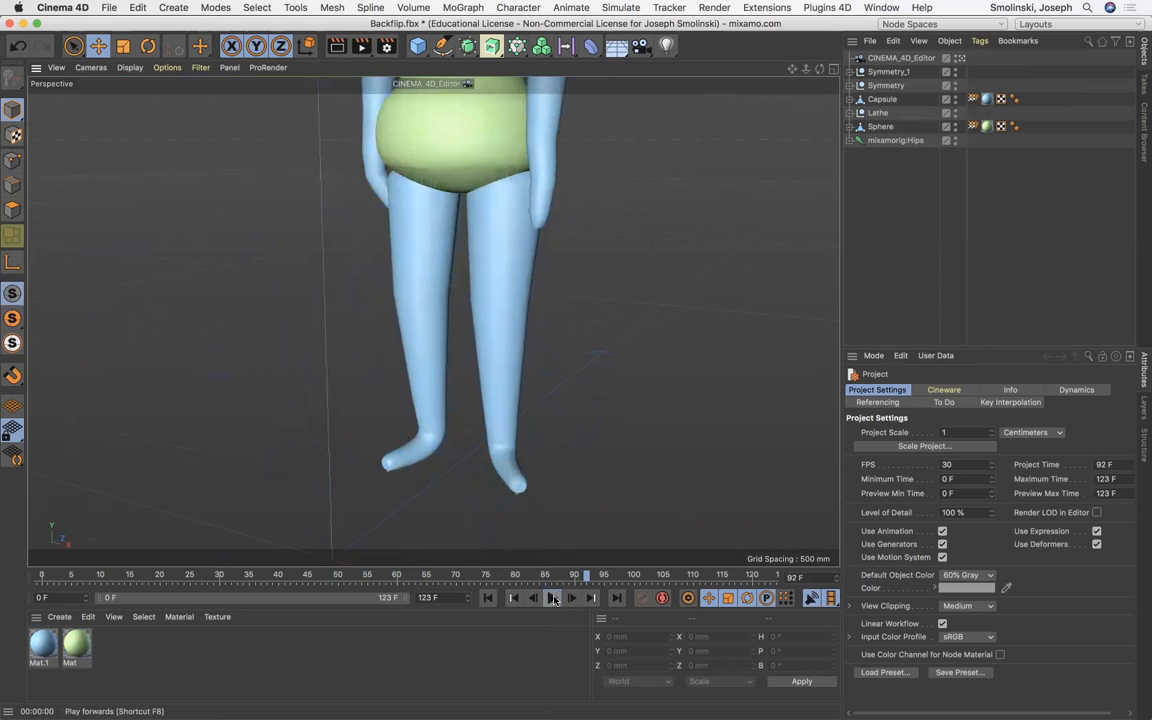